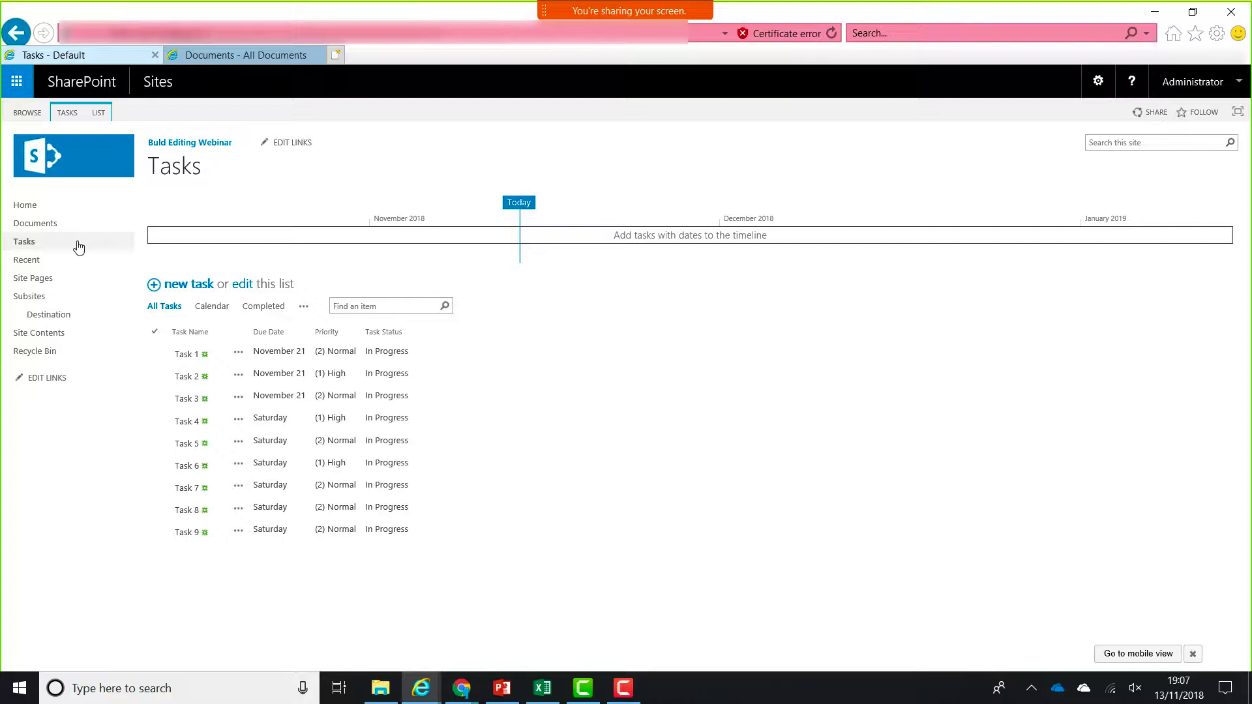
Display the Tasks list in Datasheet View.
{"action": "left_click", "coordinate": [67, 114]}
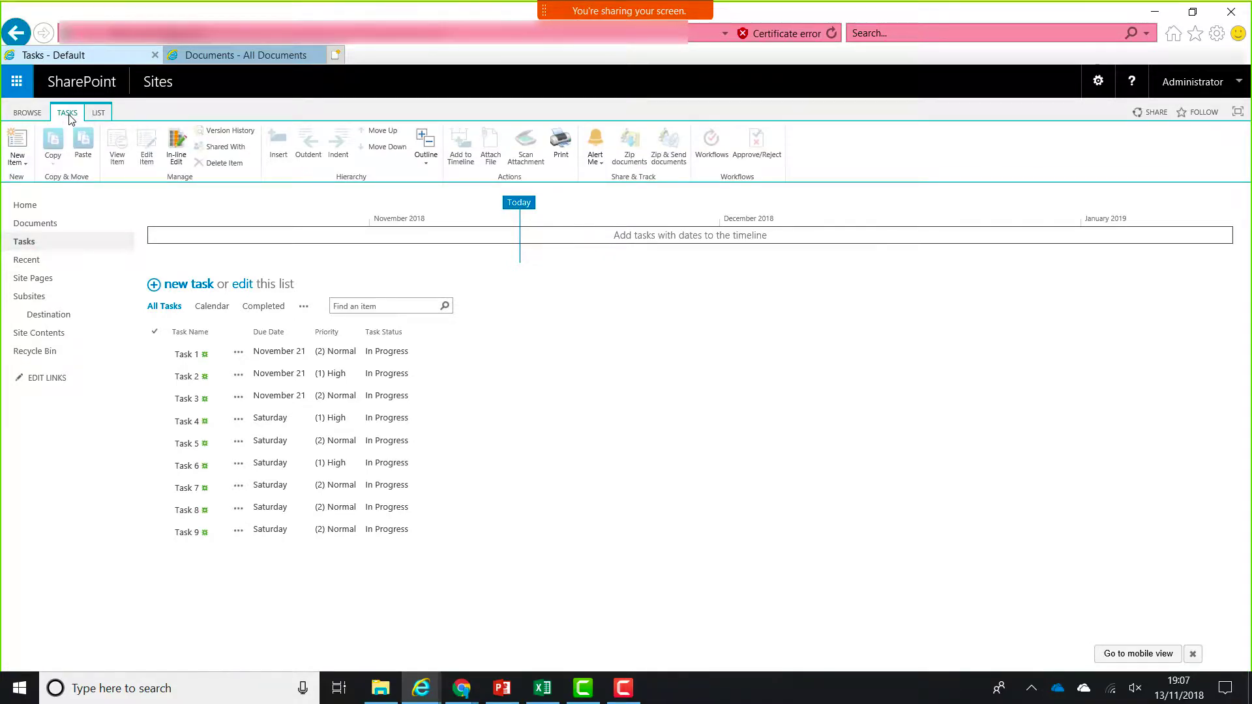
{"action": "left_click", "coordinate": [87, 116]}
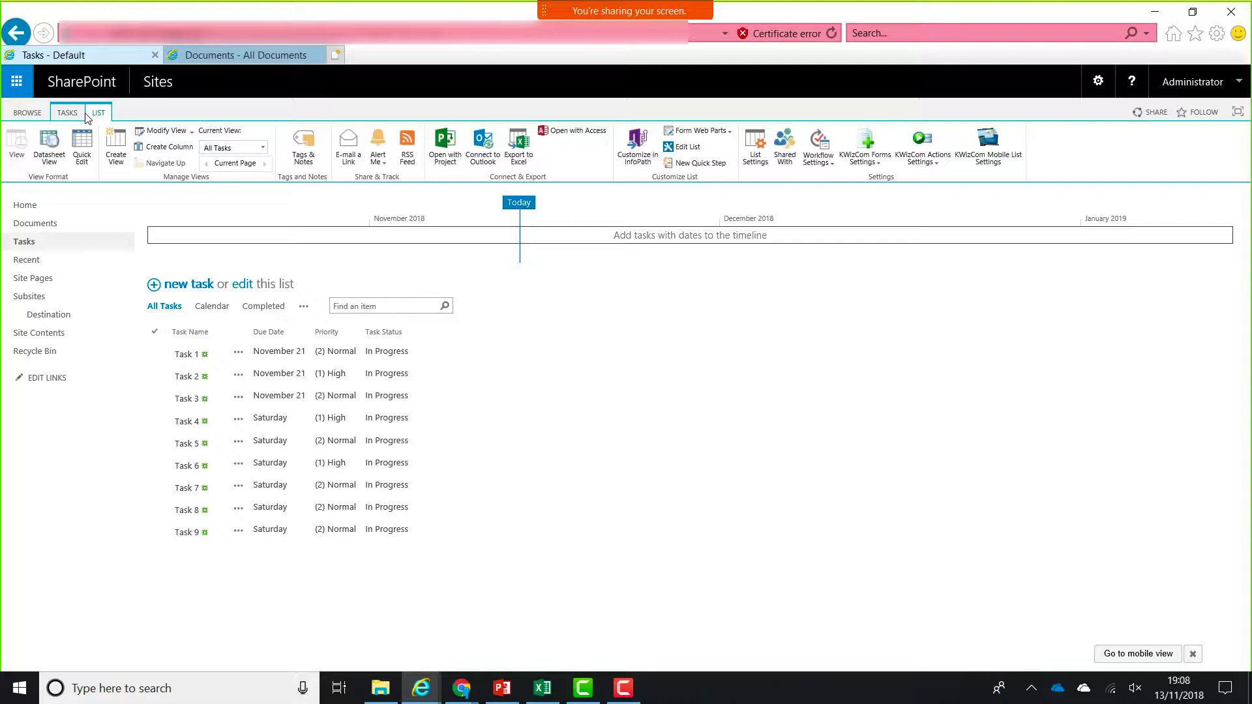
{"action": "left_click", "coordinate": [58, 165]}
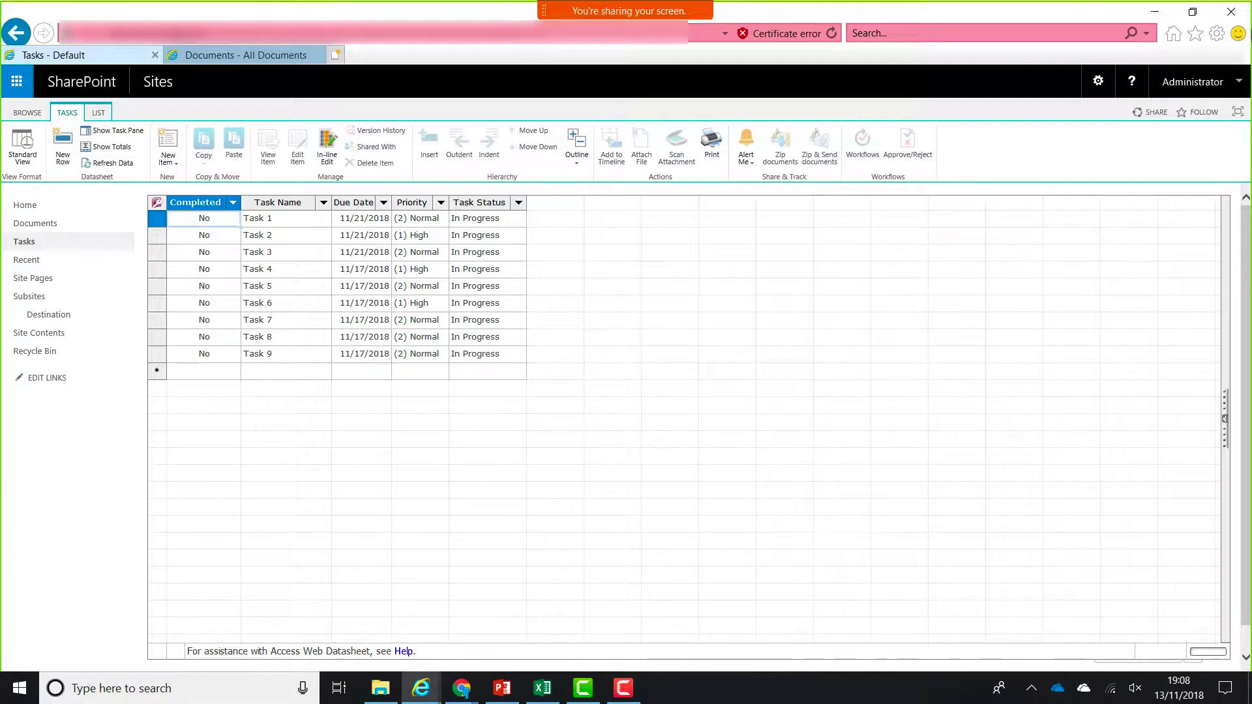
Enlarge the browser page zoom to 125%, and raise it further to 150%.
{"action": "left_click", "coordinate": [1217, 34]}
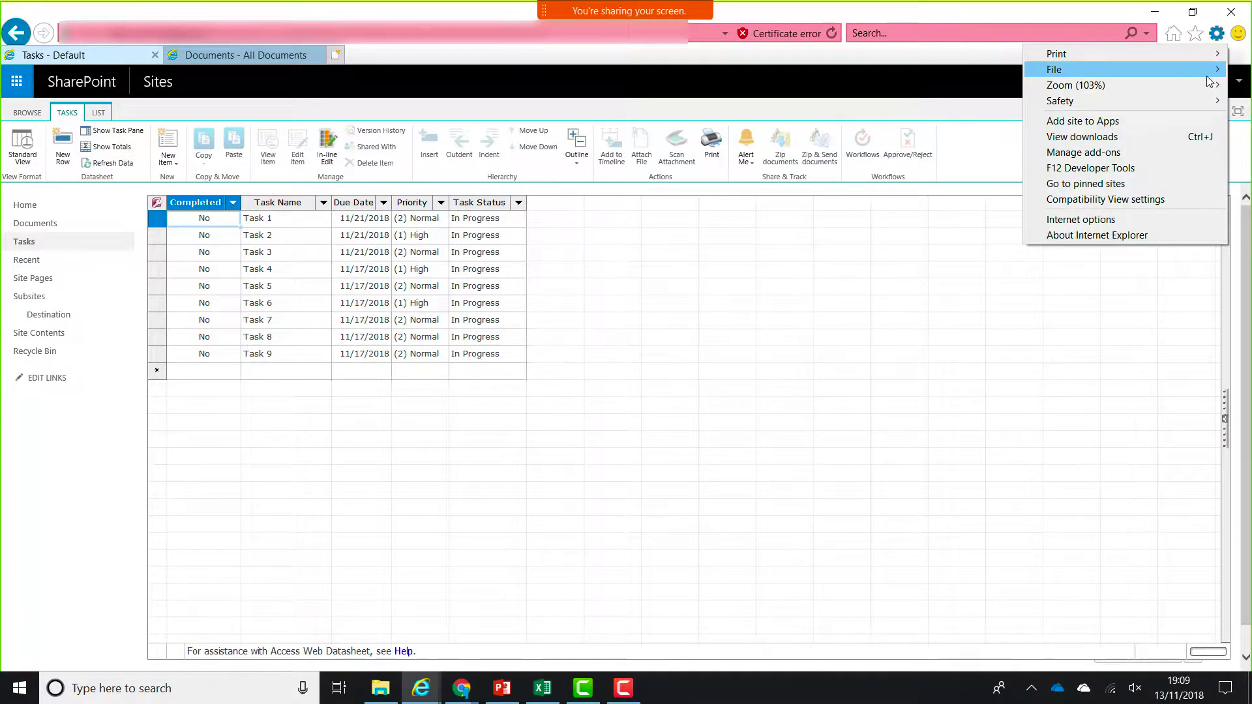
{"action": "mouse_move", "coordinate": [1214, 85]}
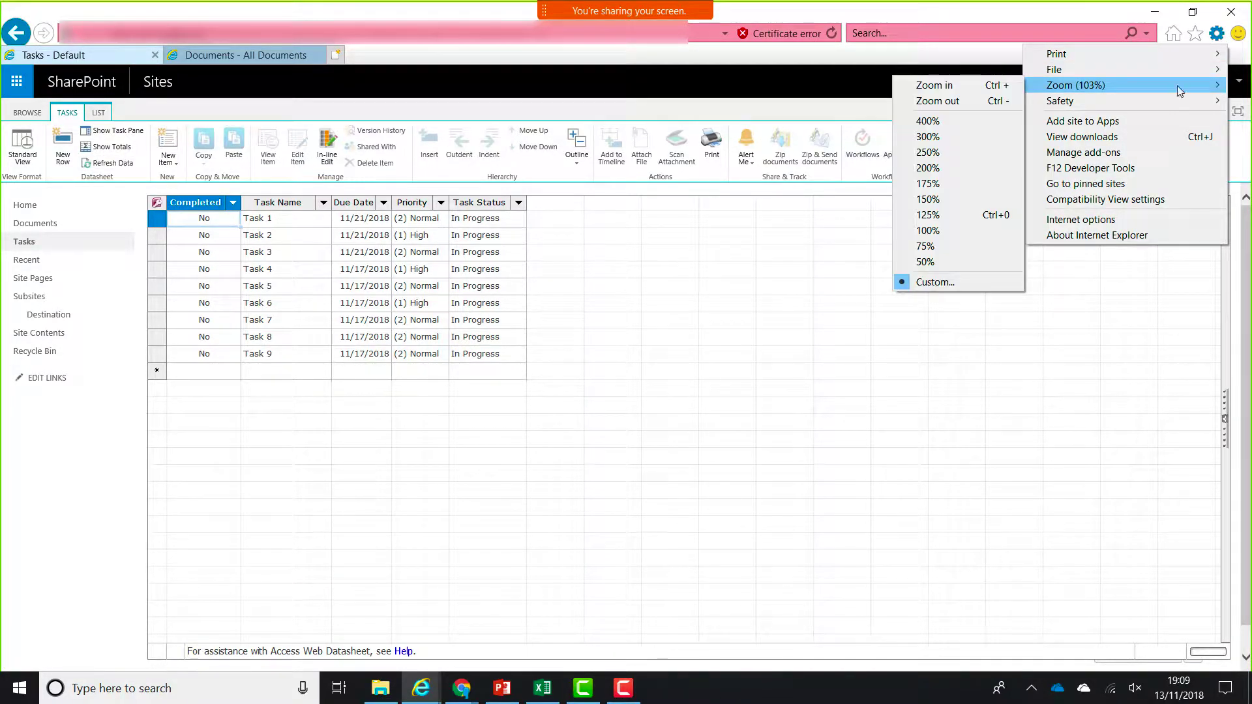
{"action": "left_click", "coordinate": [947, 212]}
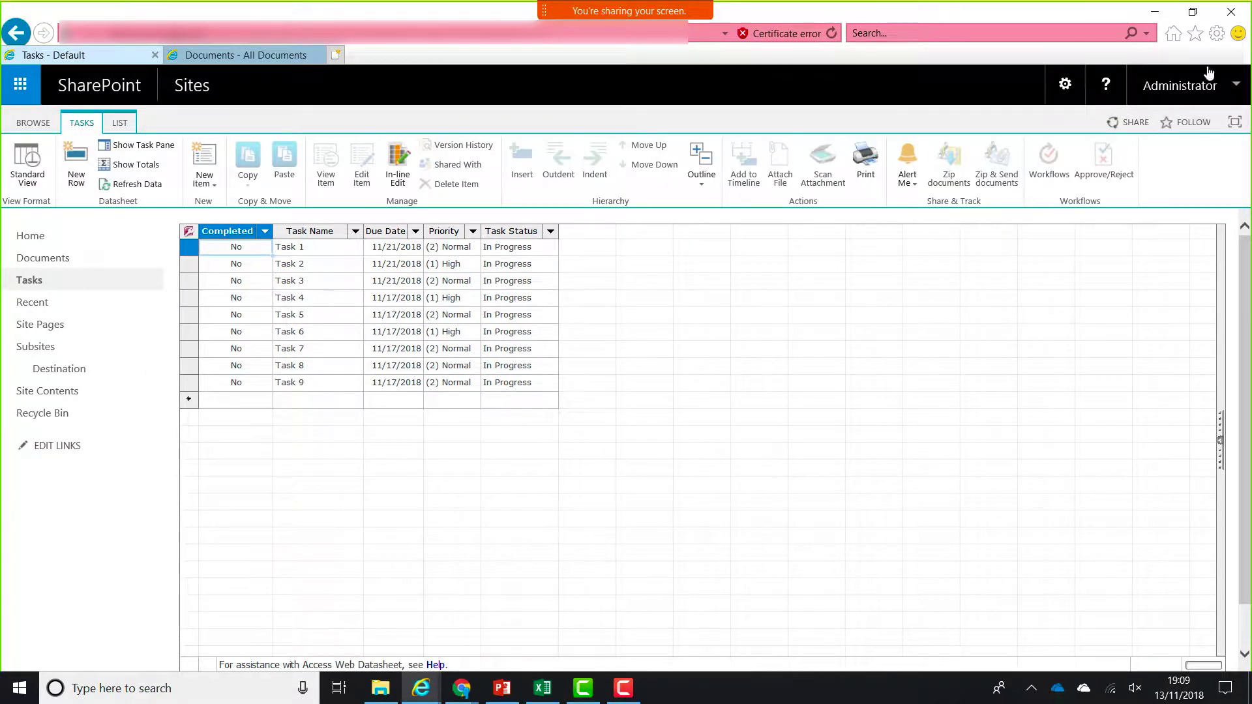
{"action": "left_click", "coordinate": [1217, 35]}
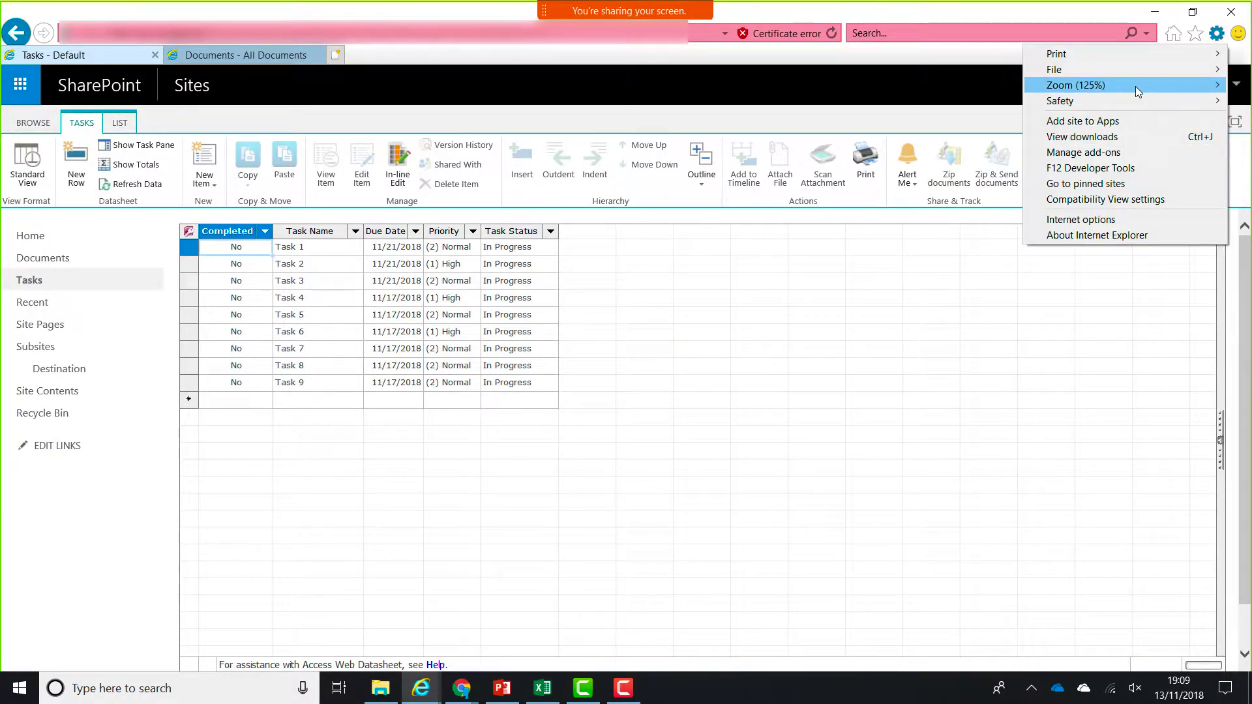
{"action": "mouse_move", "coordinate": [1135, 86]}
{"action": "left_click", "coordinate": [939, 199]}
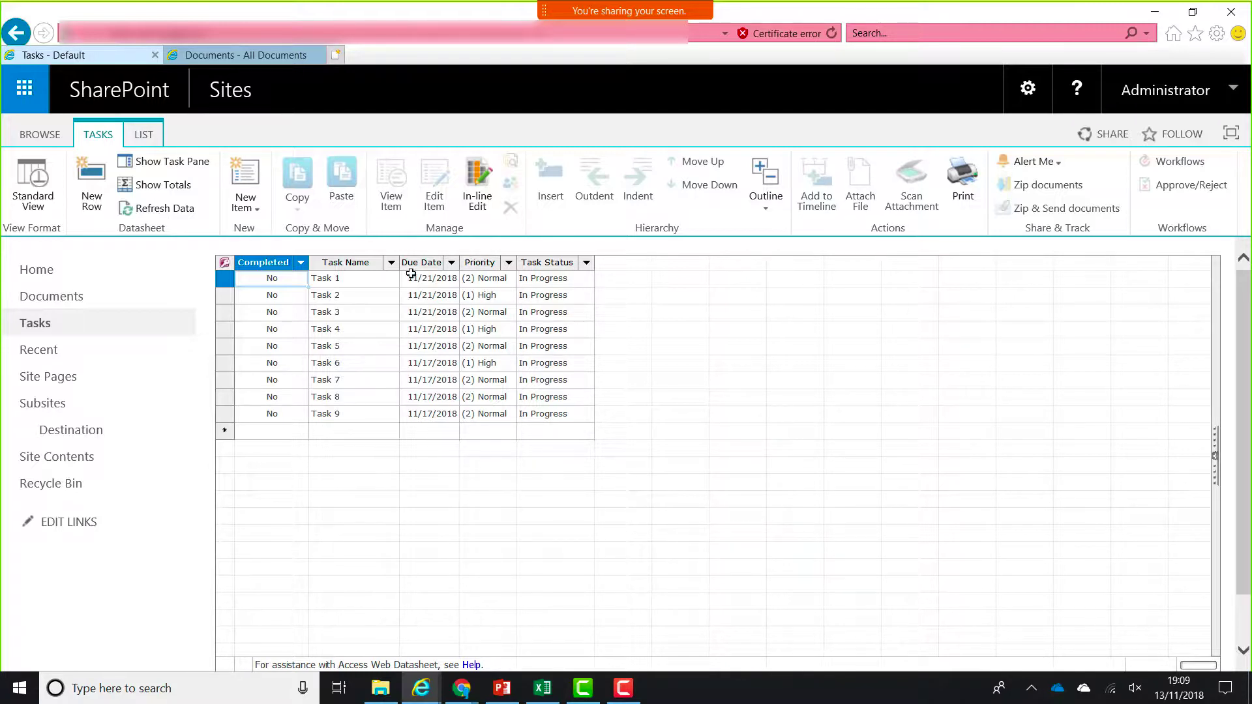
Widen the Task Name column slightly and fill Task 1's (2) Normal priority down through Task 4.
{"action": "mouse_move", "coordinate": [401, 261]}
{"action": "left_mouse_down"}
{"action": "mouse_move", "coordinate": [430, 260]}
{"action": "mouse_move", "coordinate": [413, 261]}
{"action": "left_mouse_up"}
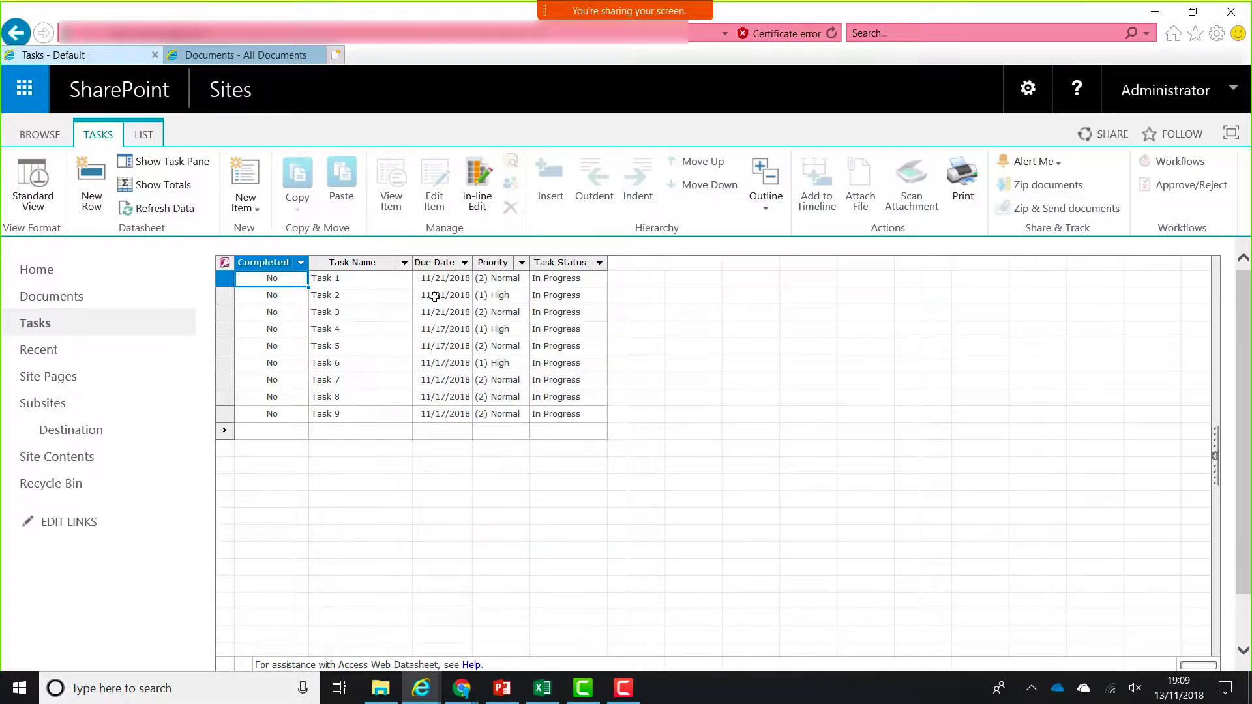
{"action": "left_click", "coordinate": [517, 281]}
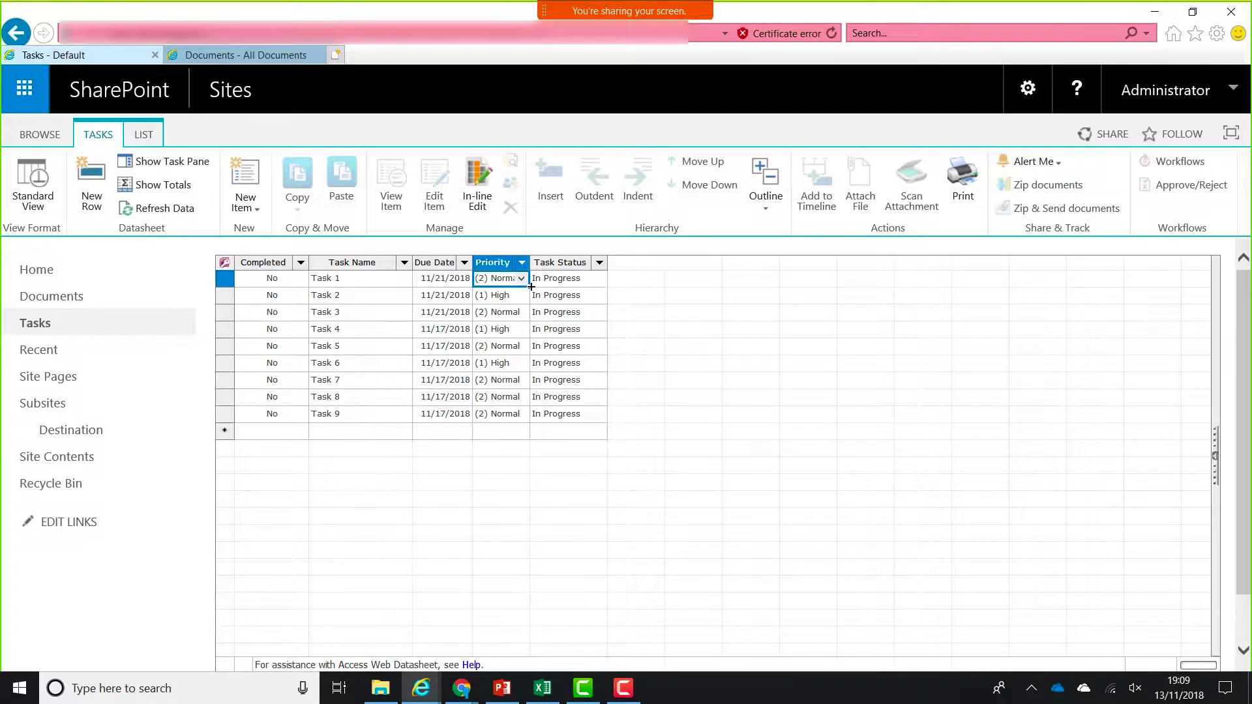
{"action": "left_click_drag", "start_coordinate": [531, 287], "coordinate": [526, 331]}
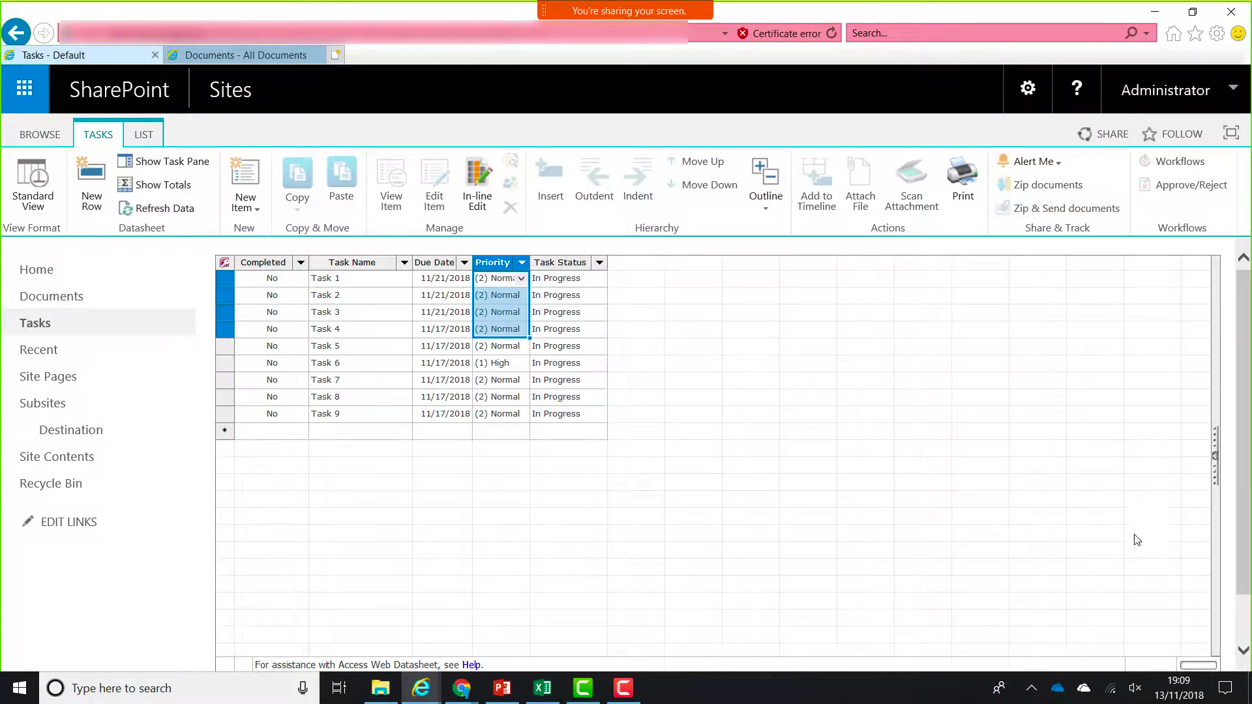
Expand the datasheet's task pane to view its Office links, and collapse it again.
{"action": "left_click", "coordinate": [1216, 463]}
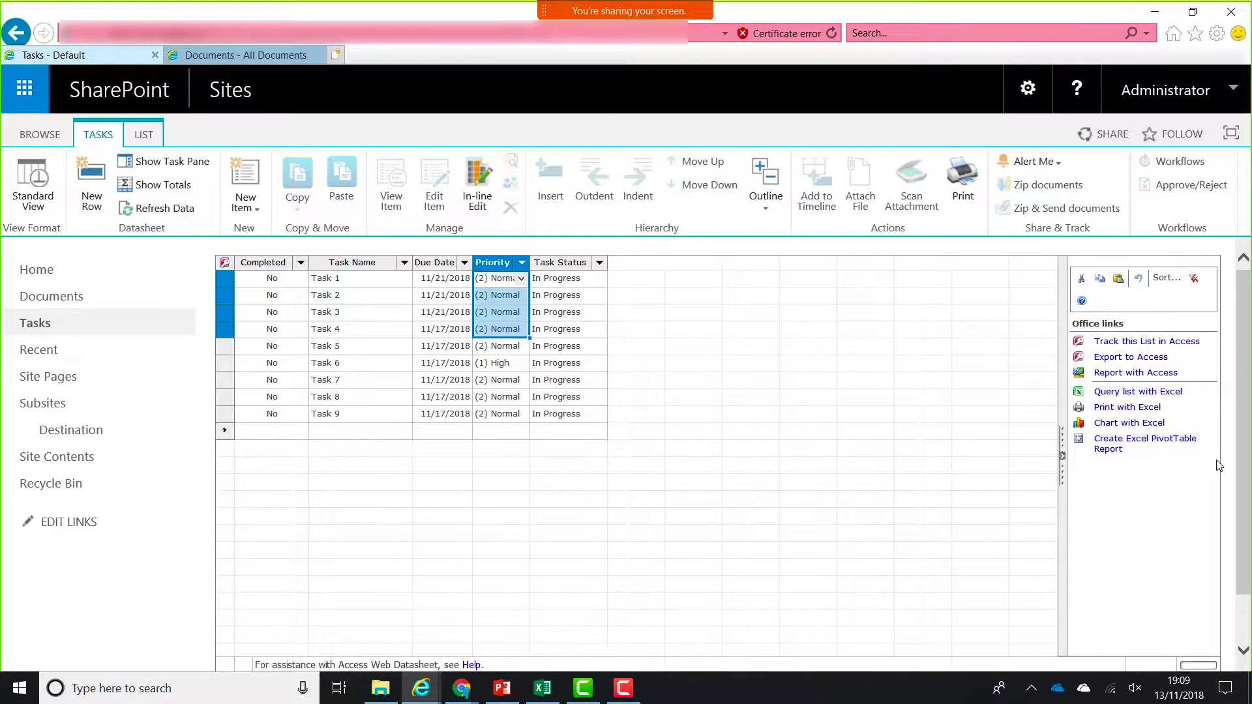
{"action": "left_click", "coordinate": [1062, 459]}
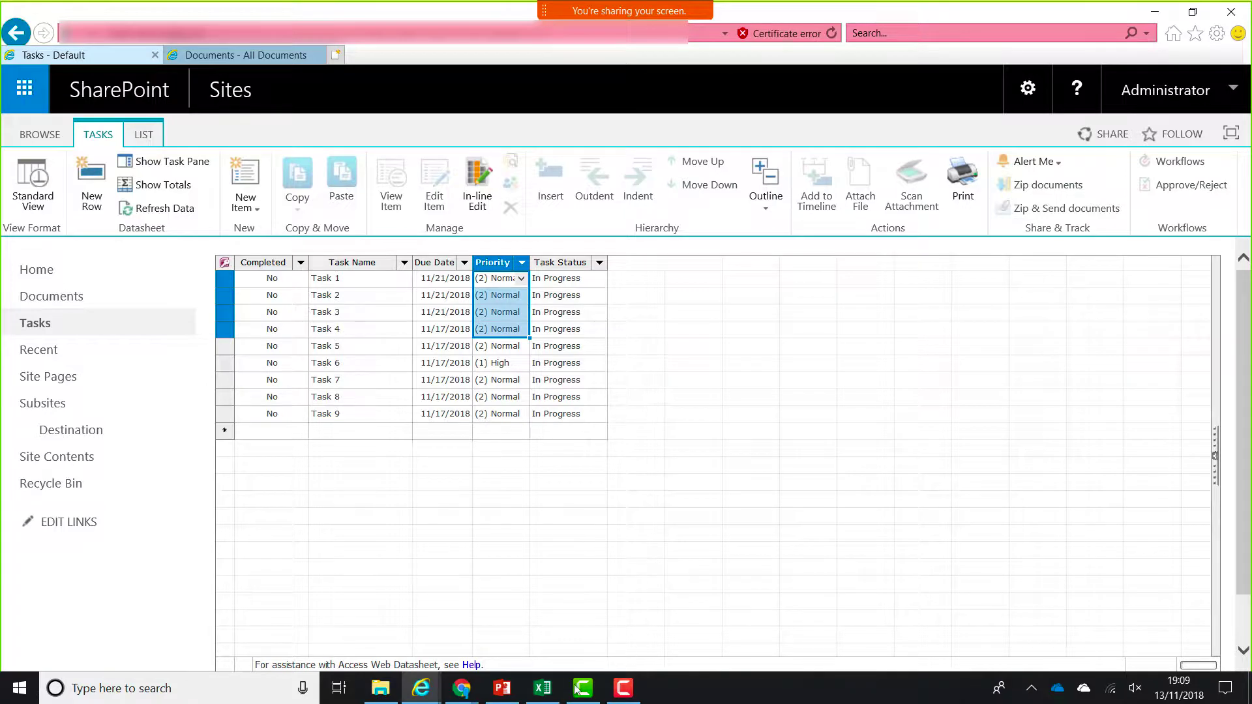
Switch to the Excel workbook and copy the rows for Task 10 through Task 19, cells A2:D11.
{"action": "left_click", "coordinate": [555, 692]}
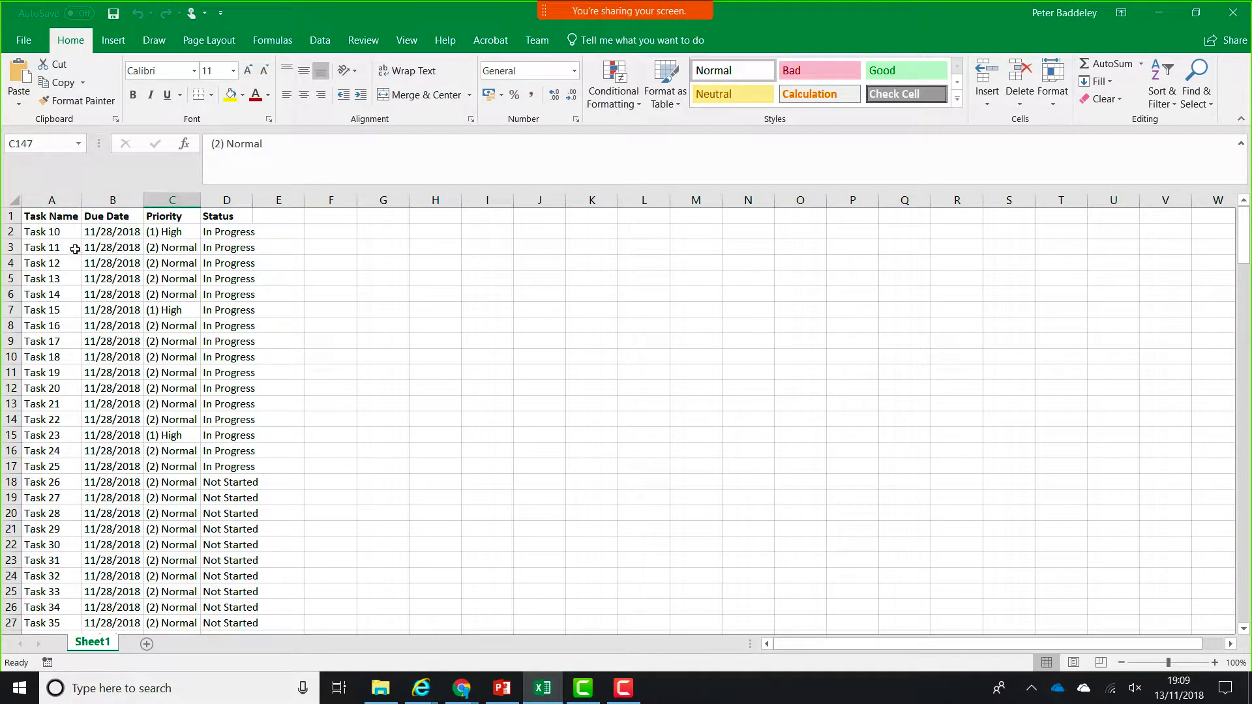
{"action": "left_click_drag", "start_coordinate": [69, 233], "coordinate": [234, 375]}
{"action": "left_click", "coordinate": [63, 84]}
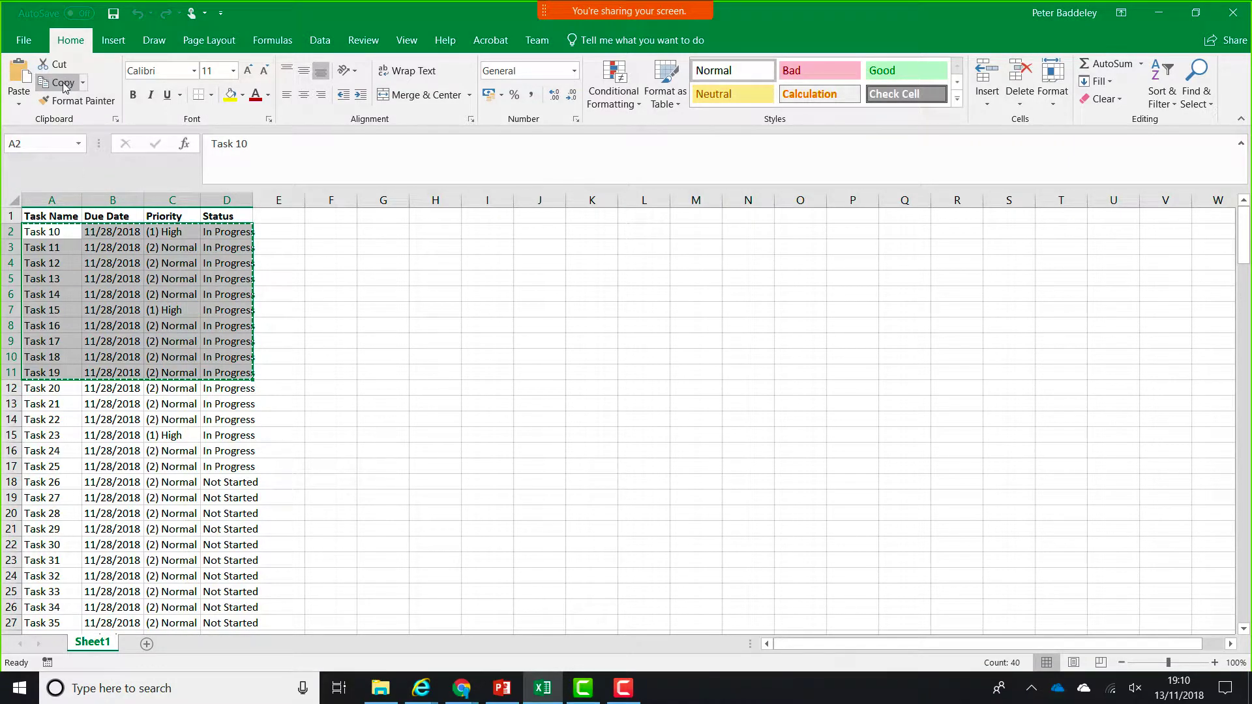
Switch back to the Tasks list in Internet Explorer and paste the copied rows below Task 9, starting in the Task Name column.
{"action": "left_click", "coordinate": [421, 688]}
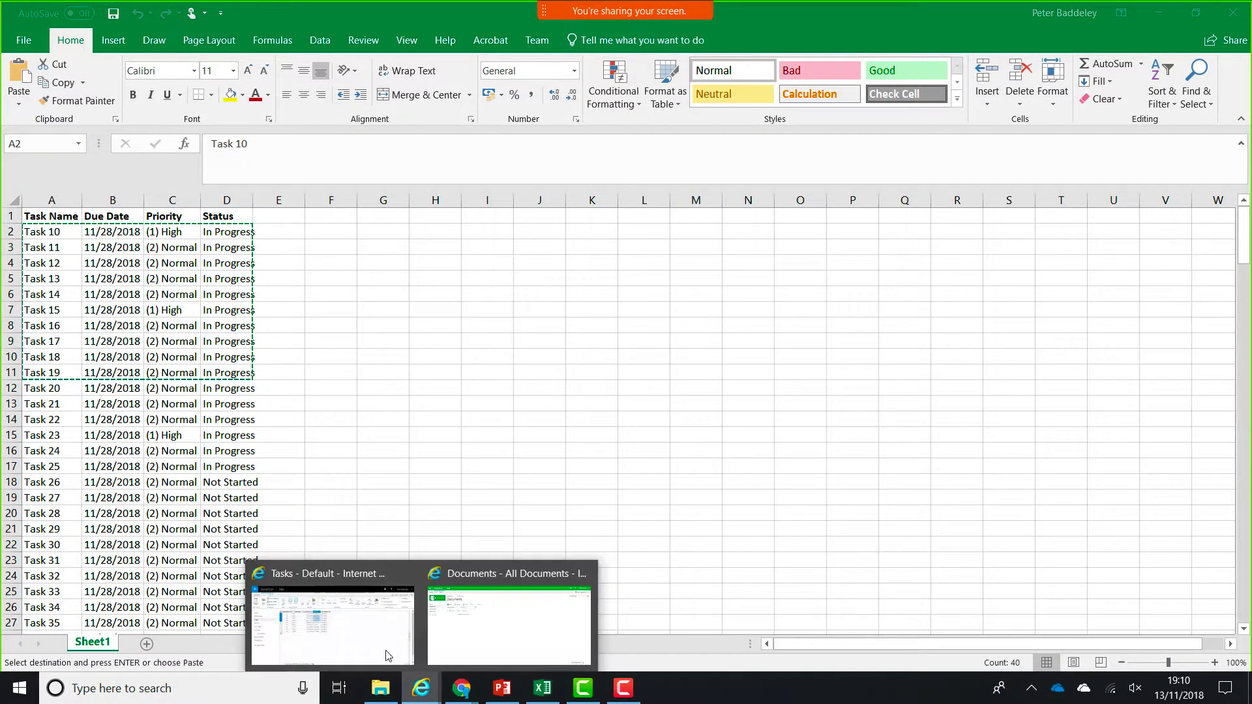
{"action": "left_click", "coordinate": [373, 638]}
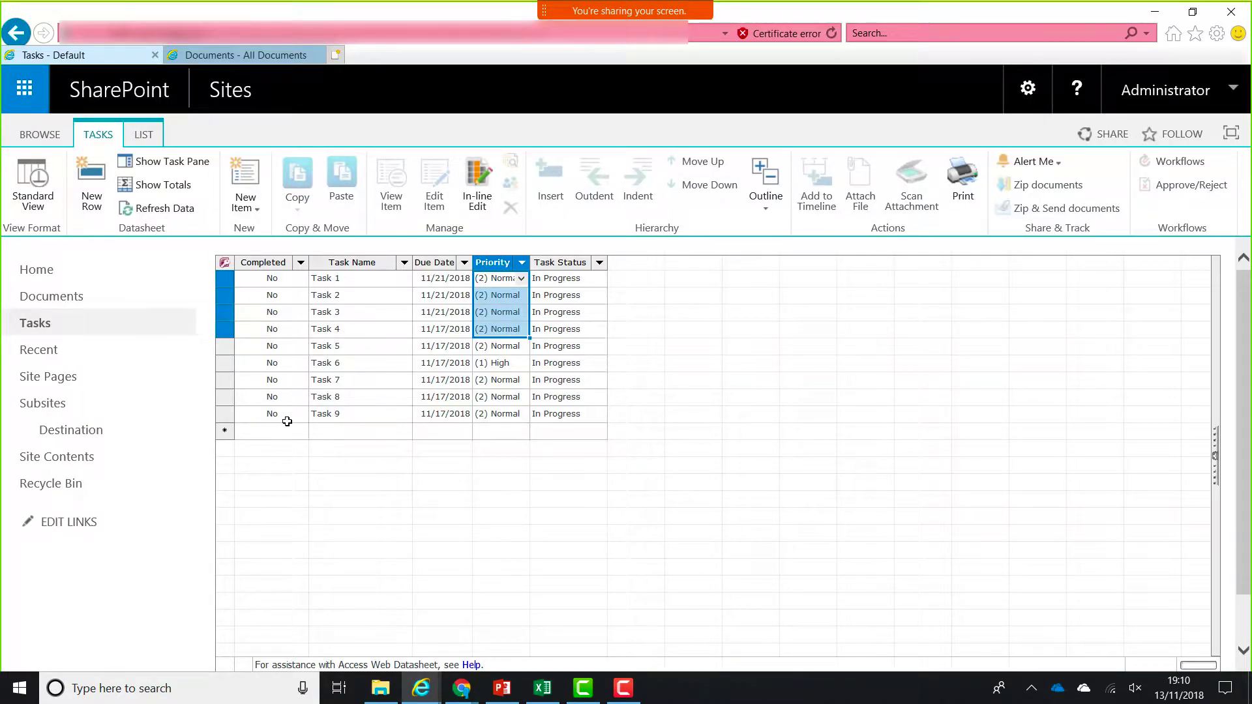
{"action": "left_click", "coordinate": [355, 429]}
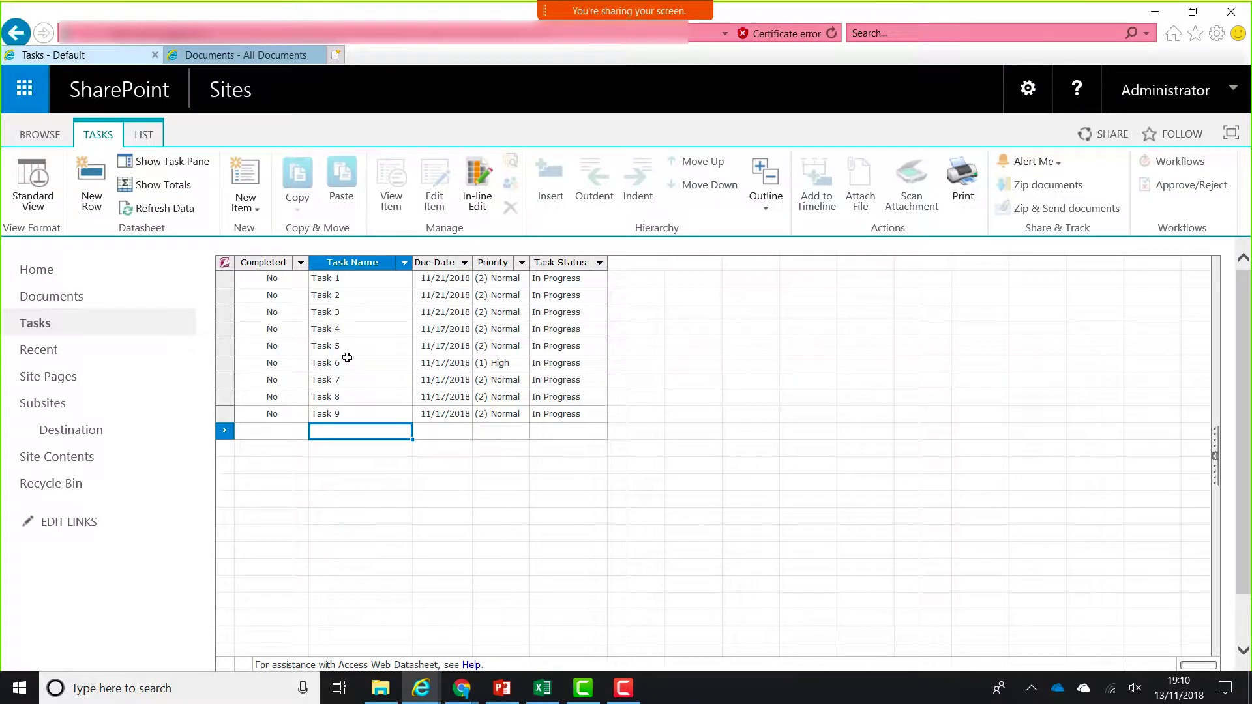
{"action": "key", "text": "ctrl+v"}
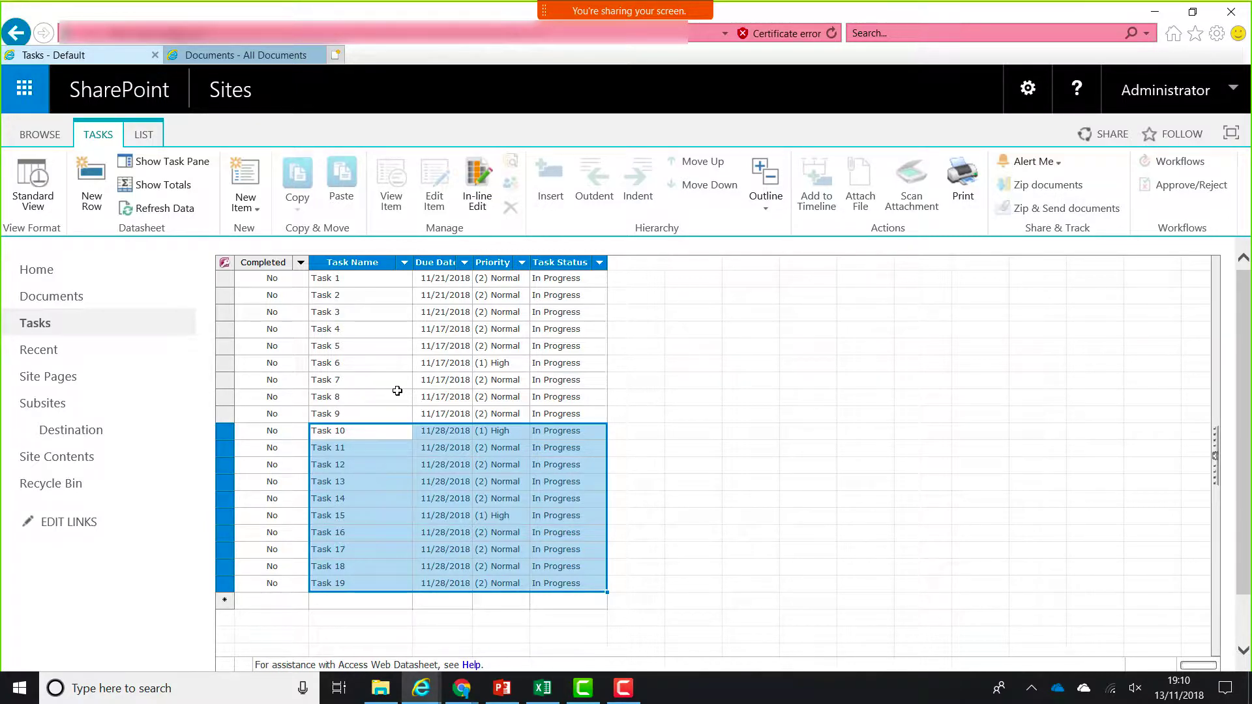
Set Task 10's status to Completed and fill that status down through Task 16.
{"action": "left_click", "coordinate": [587, 430]}
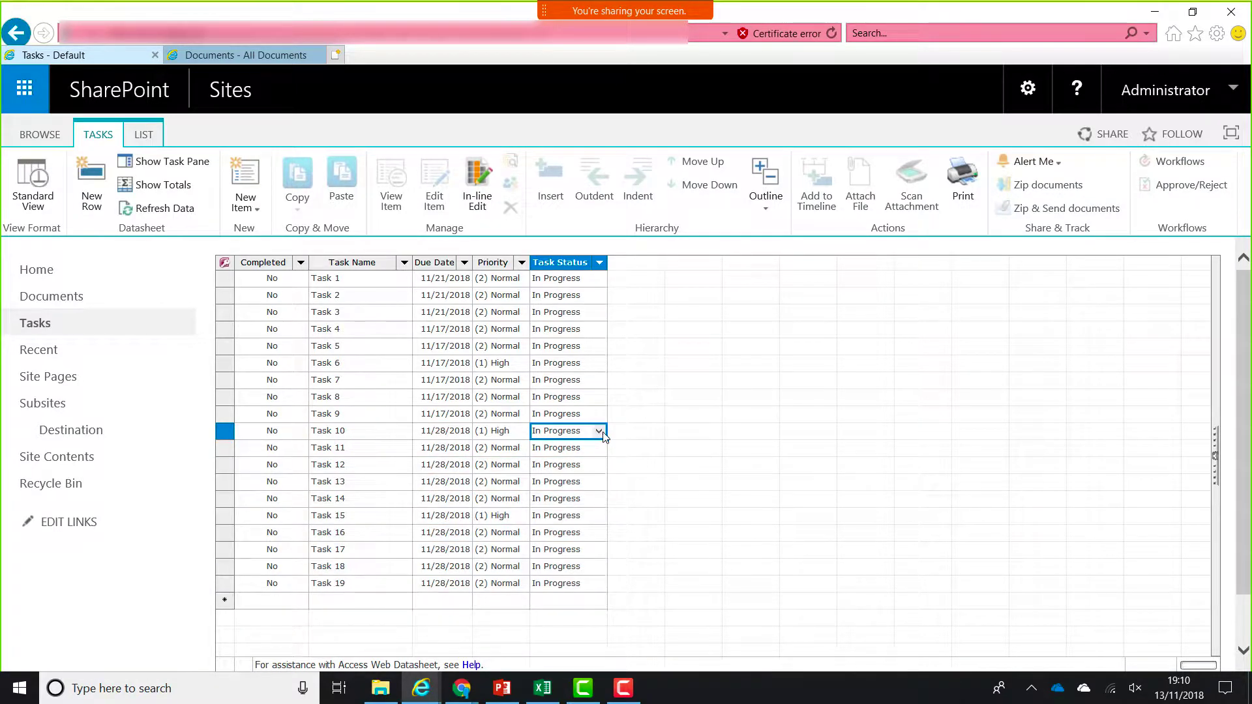
{"action": "left_click", "coordinate": [599, 430]}
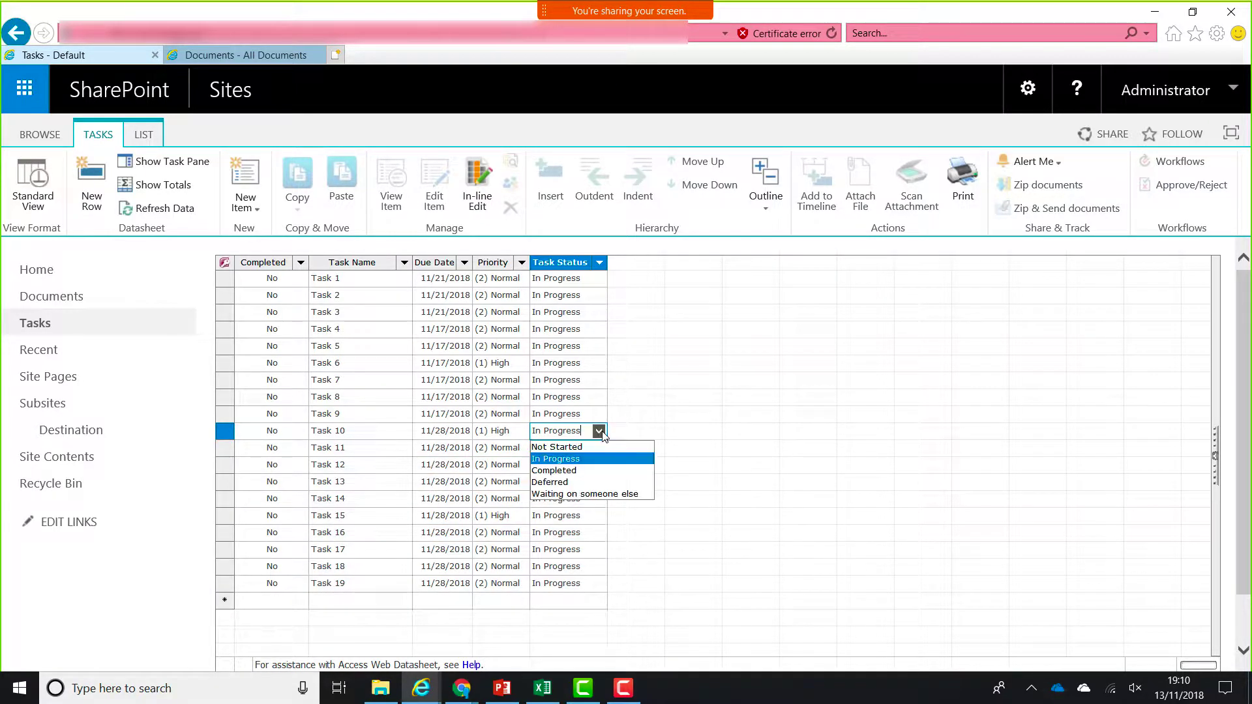
{"action": "left_click", "coordinate": [586, 467]}
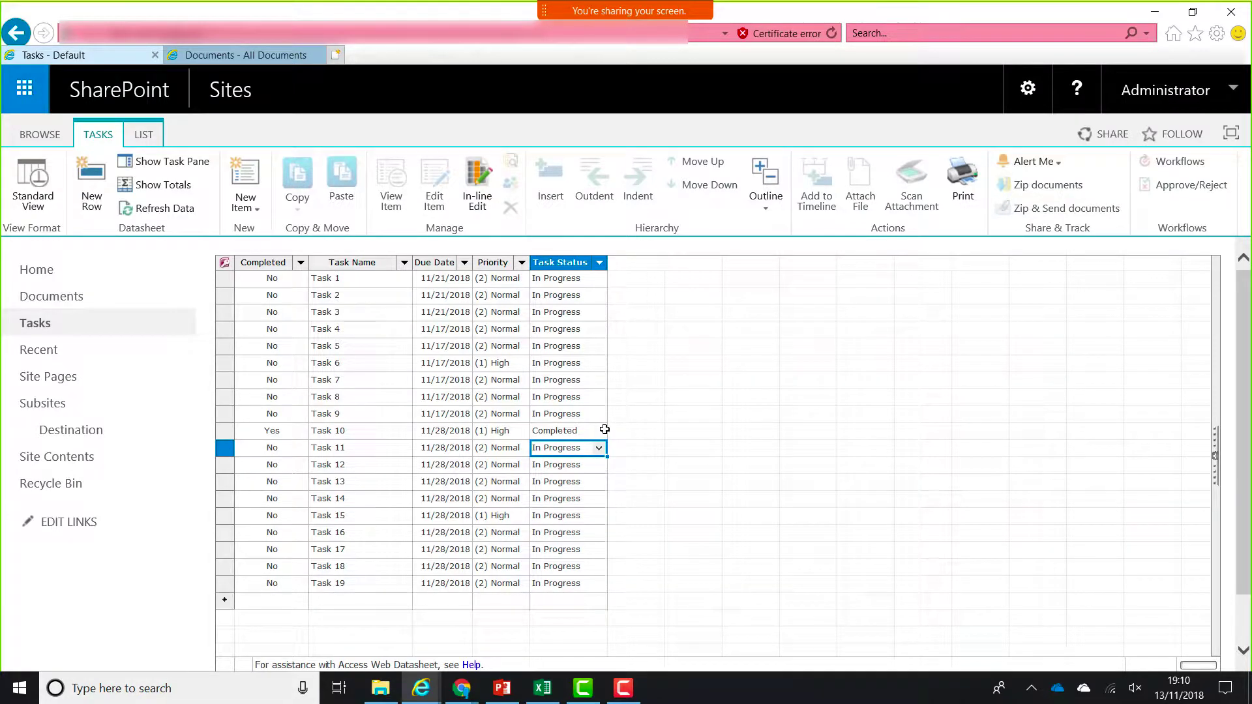
{"action": "left_click_drag", "start_coordinate": [605, 438], "coordinate": [599, 537]}
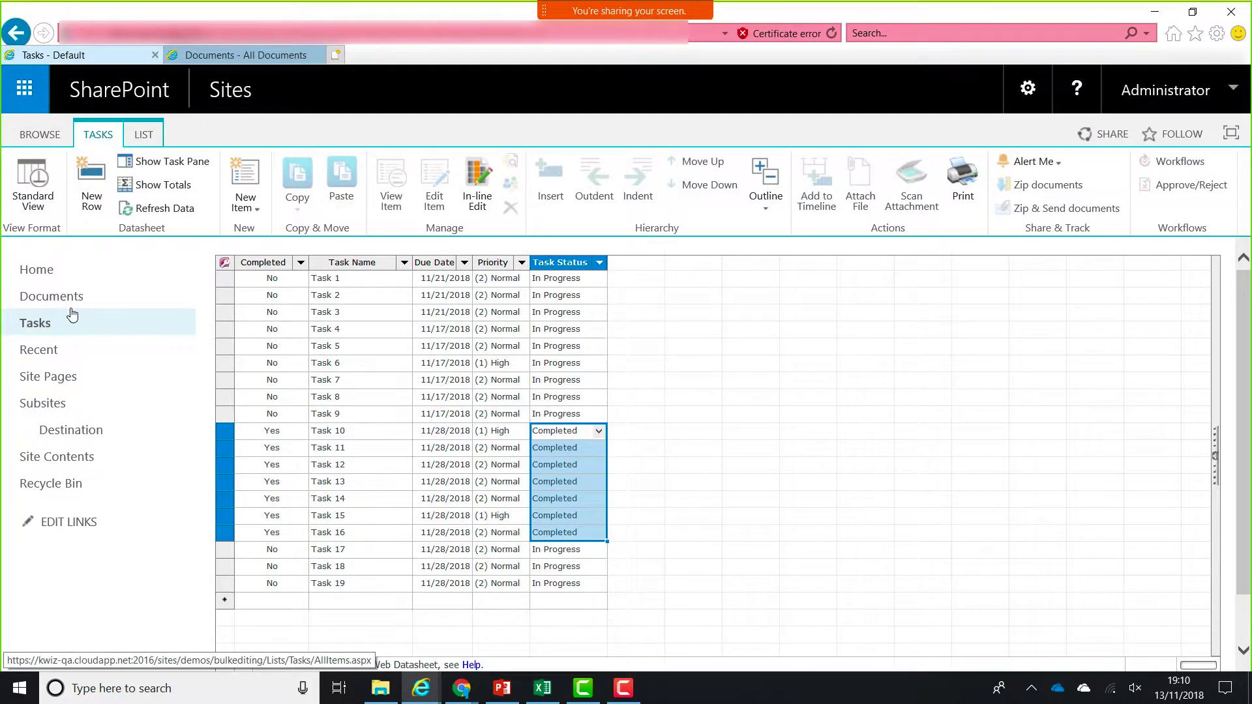
Return the Tasks list to Standard View and set the browser page zoom to 125%.
{"action": "left_click", "coordinate": [39, 206]}
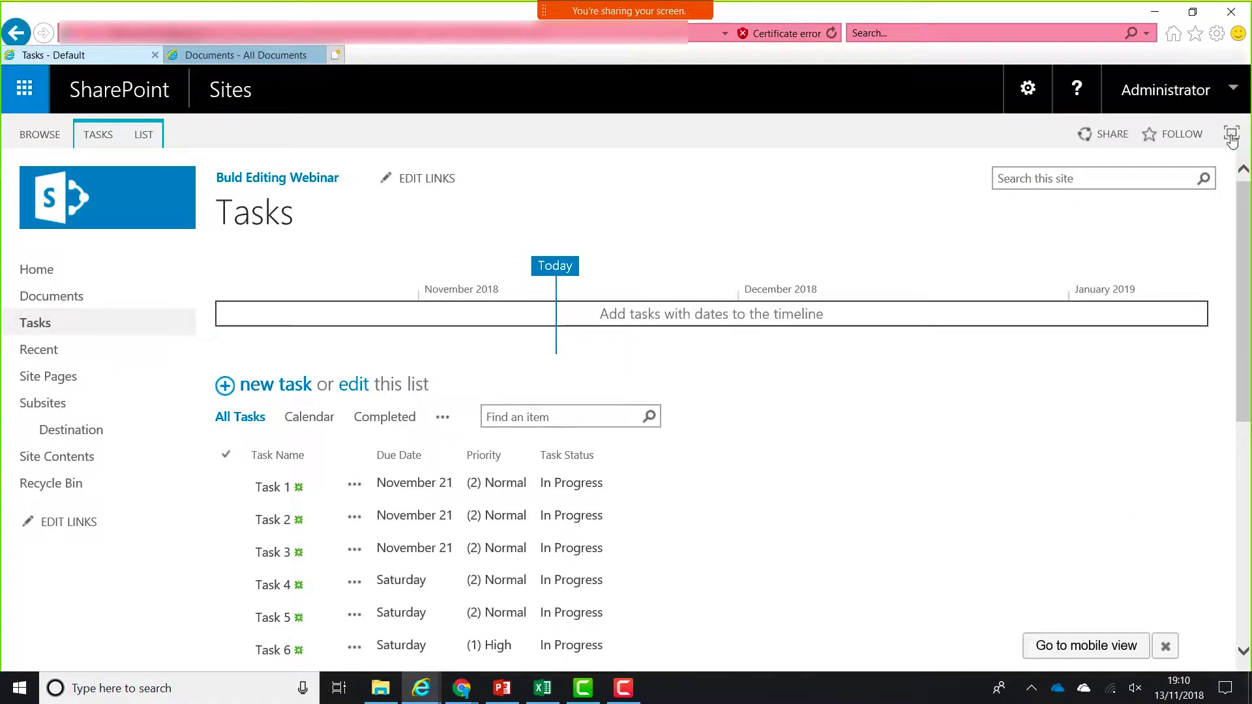
{"action": "left_click", "coordinate": [1216, 33]}
{"action": "mouse_move", "coordinate": [1108, 85]}
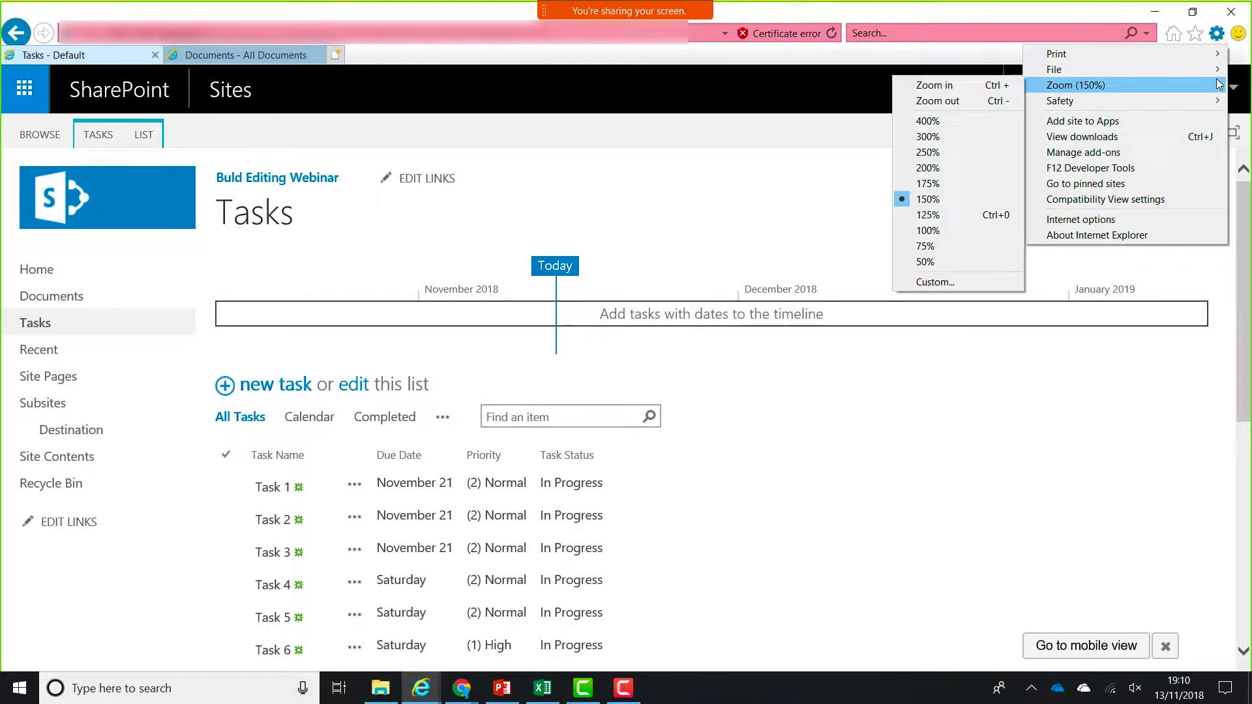
{"action": "left_click", "coordinate": [939, 216]}
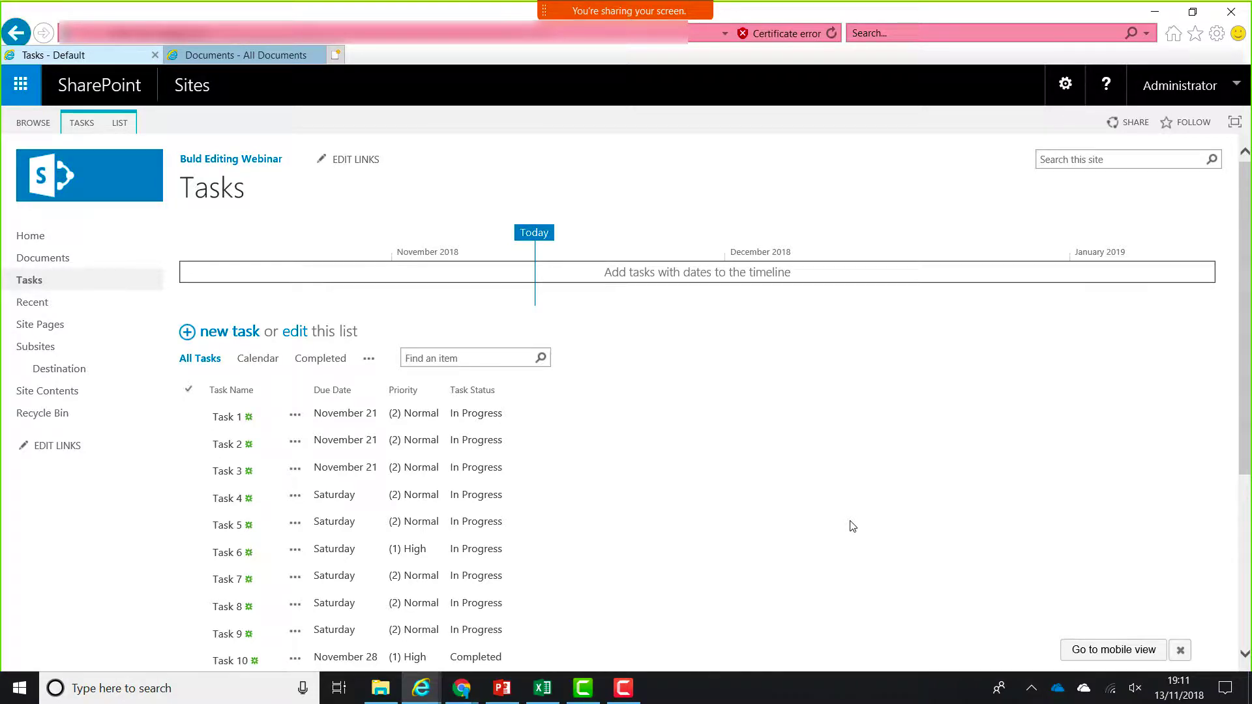
{"action": "left_click", "coordinate": [158, 257]}
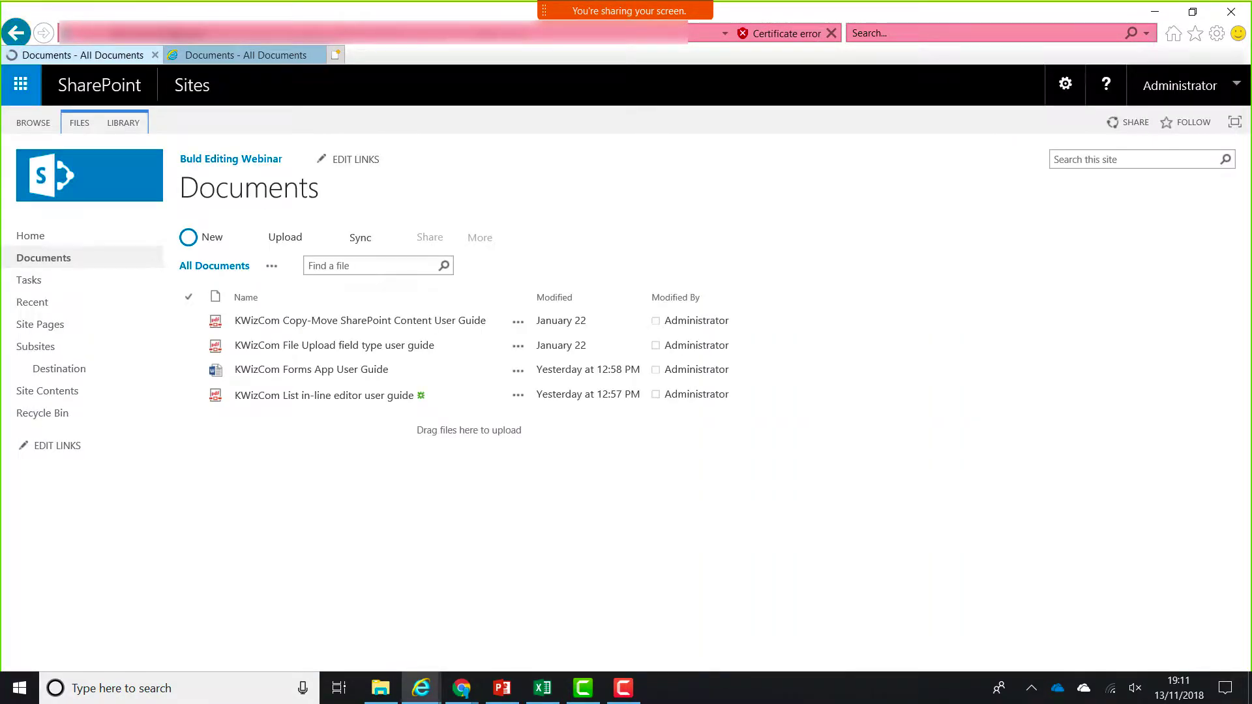
{"action": "left_click", "coordinate": [16, 33]}
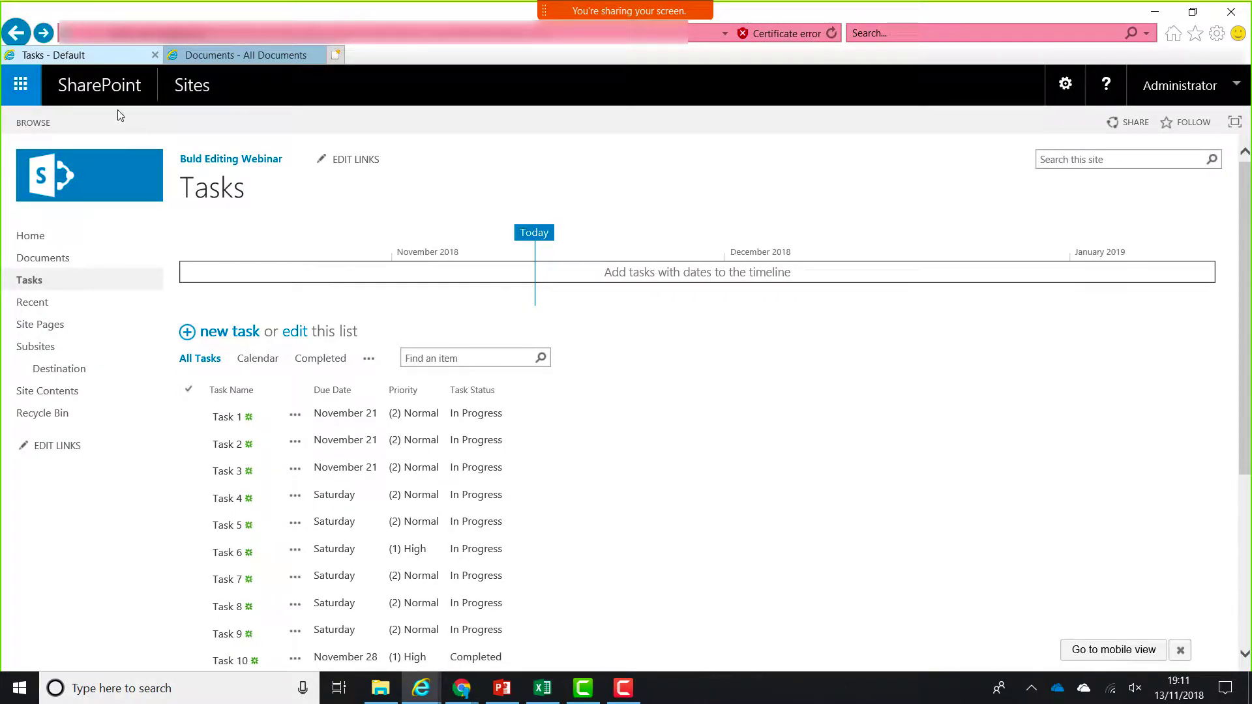
{"action": "left_click", "coordinate": [831, 33]}
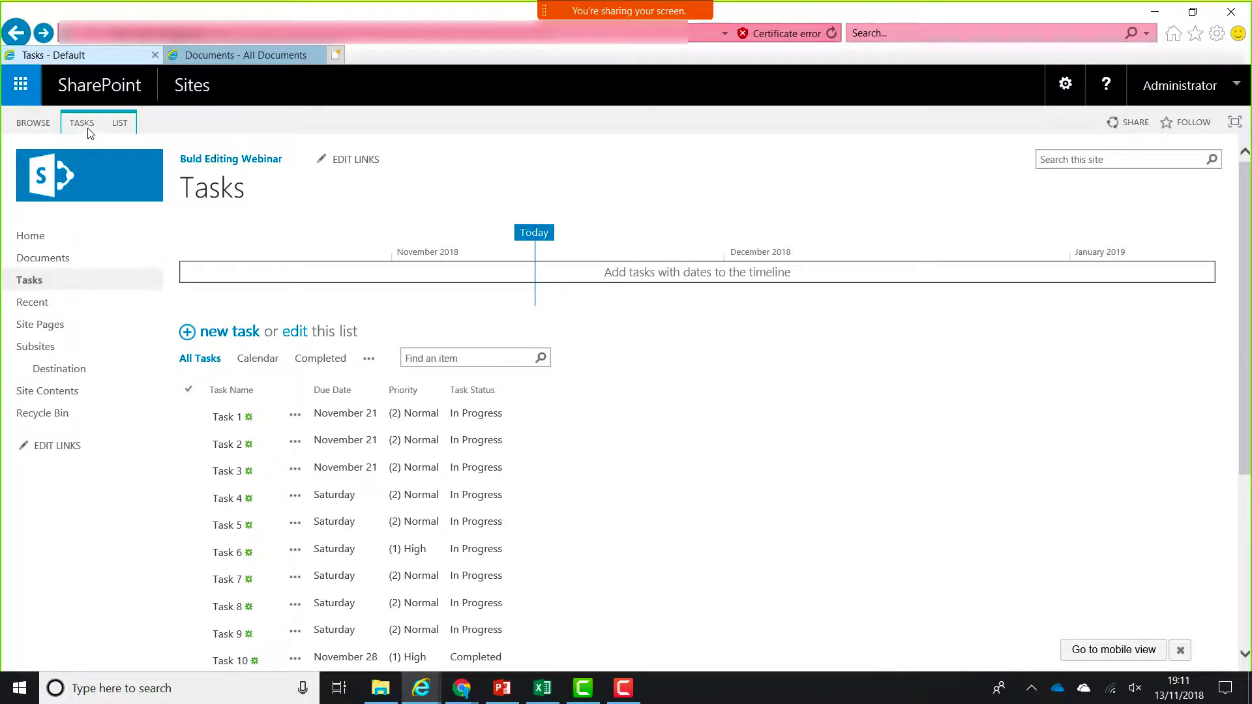
Start in-line editing on the Tasks list.
{"action": "left_click", "coordinate": [89, 130]}
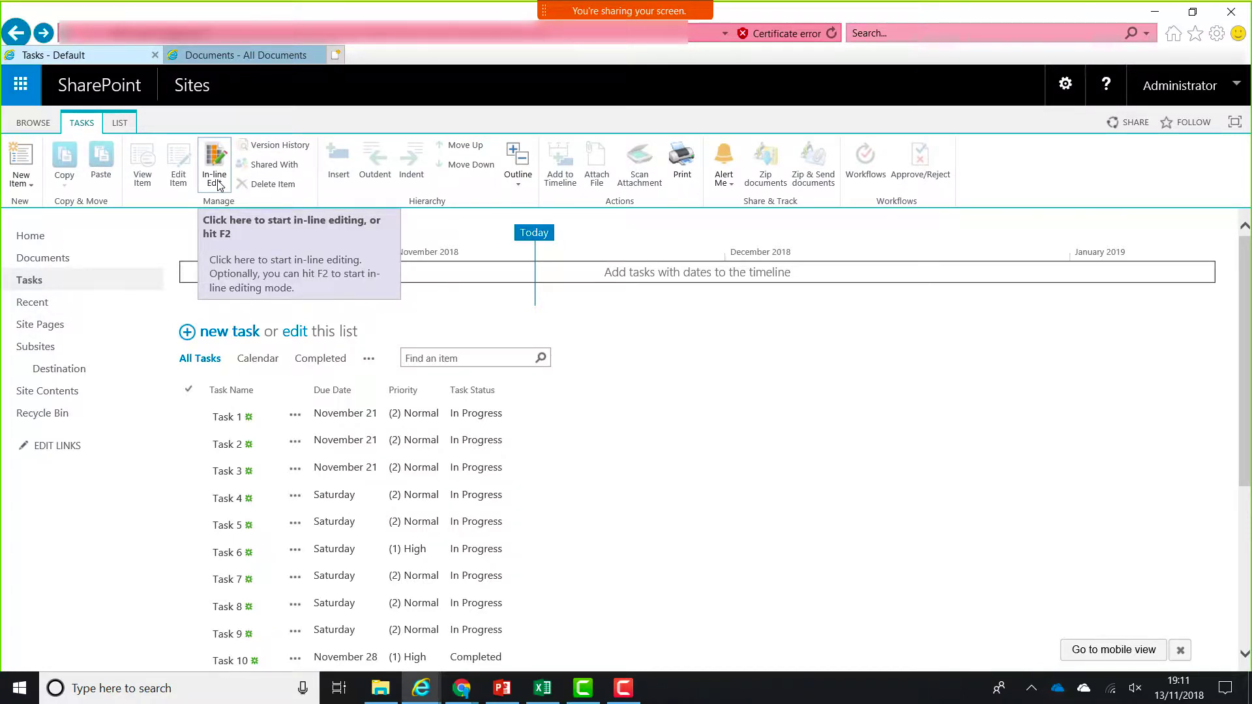
{"action": "left_click", "coordinate": [485, 234]}
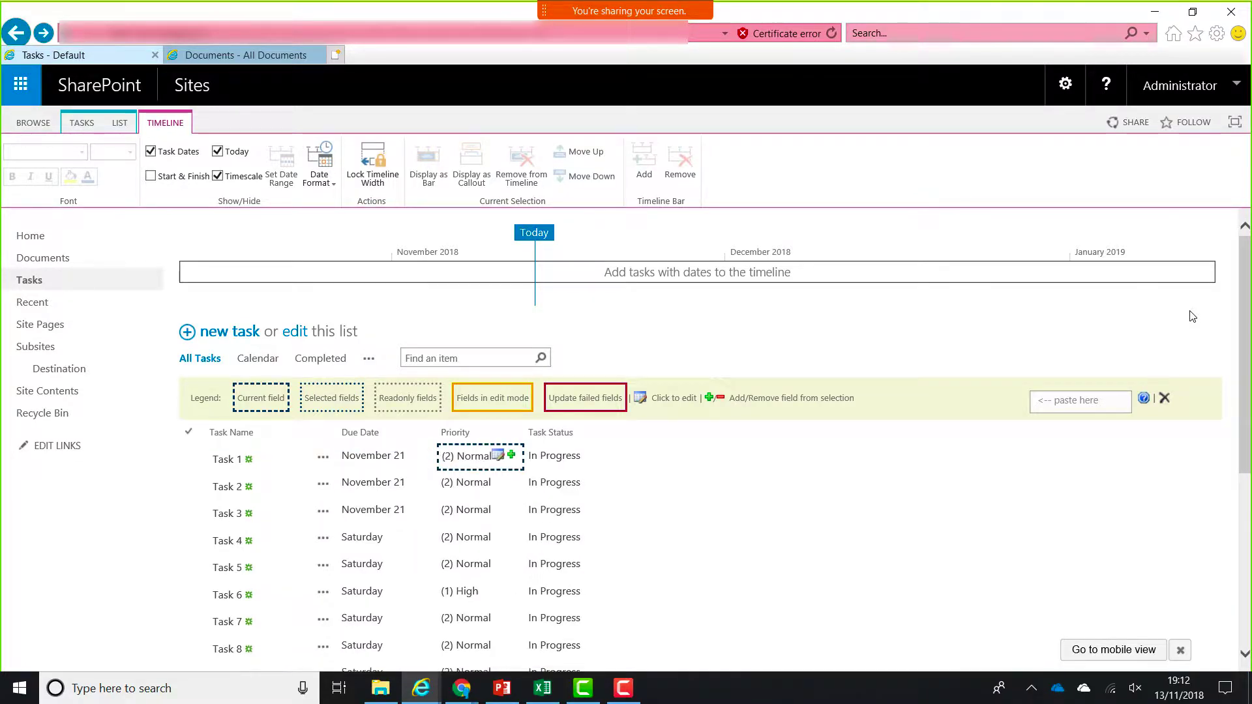
{"action": "key", "text": "Left"}
{"action": "key", "text": "Left"}
{"action": "key", "text": "Right"}
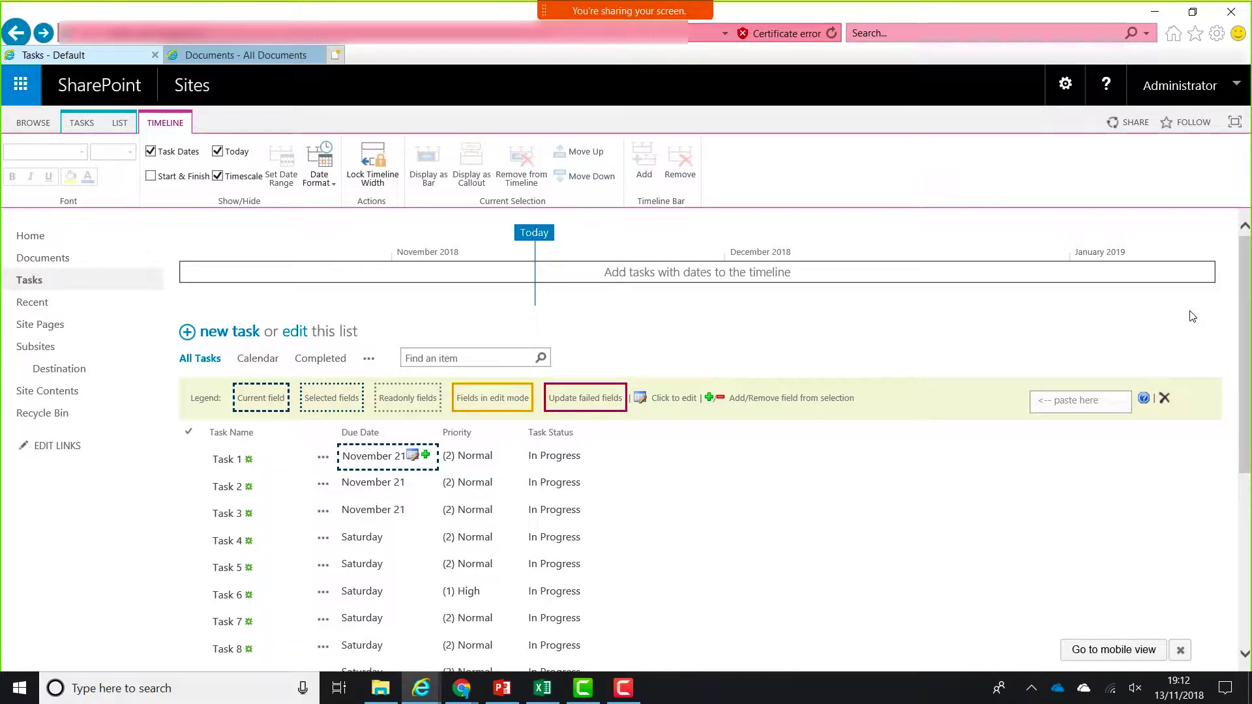
{"action": "key", "text": "Down"}
{"action": "key", "text": "Left"}
{"action": "key", "text": "Down"}
{"action": "key", "text": "Right"}
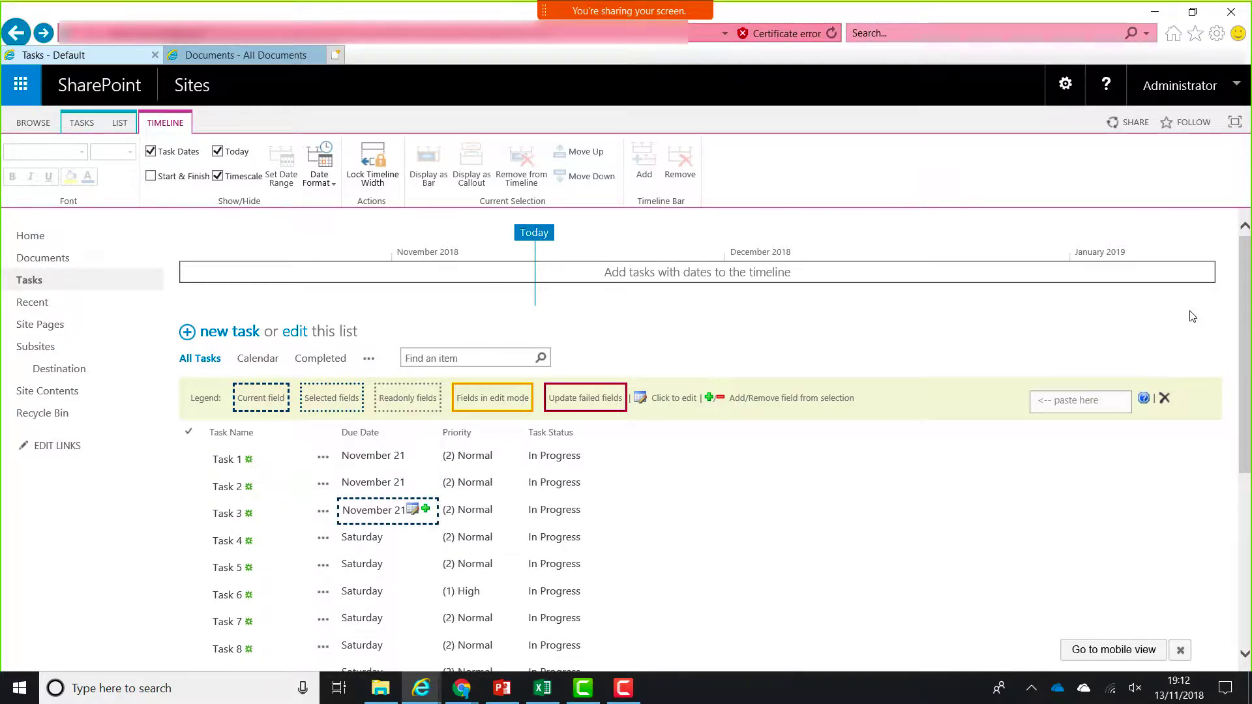
Set Task 1's status to Completed and save the field.
{"action": "key", "text": "Right"}
{"action": "key", "text": "Right"}
{"action": "key", "text": "Up"}
{"action": "key", "text": "Up"}
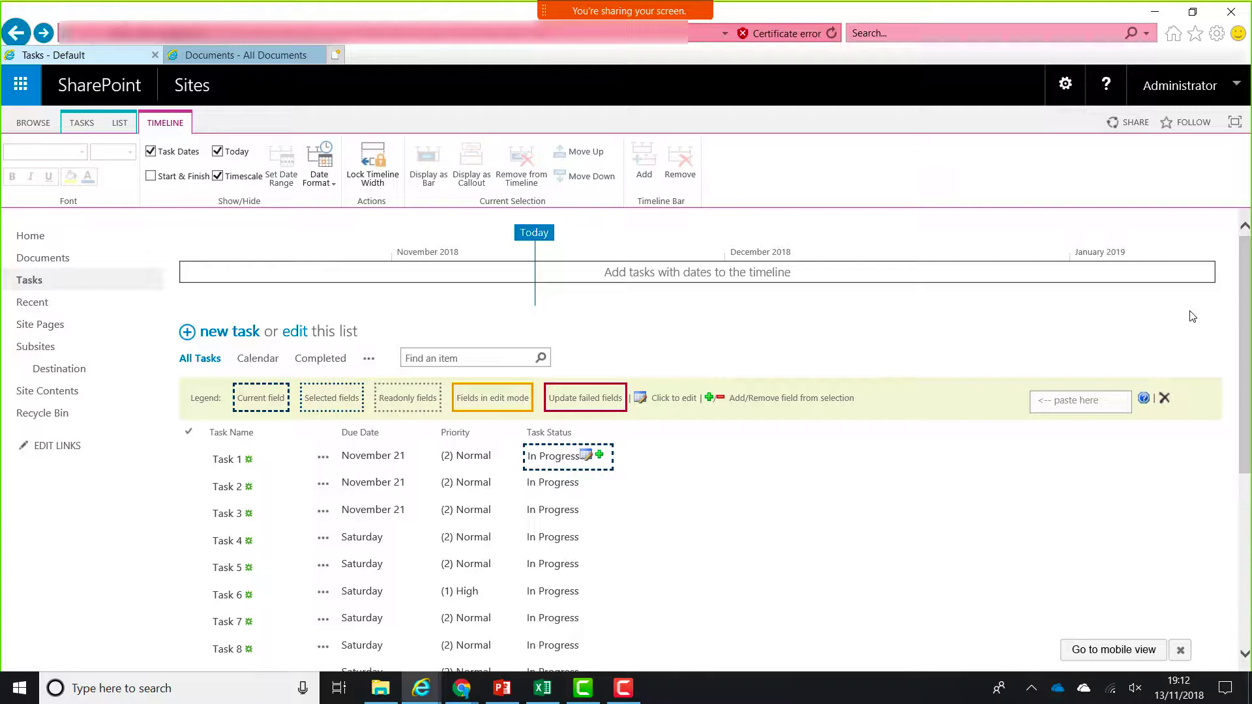
{"action": "key", "text": "Return"}
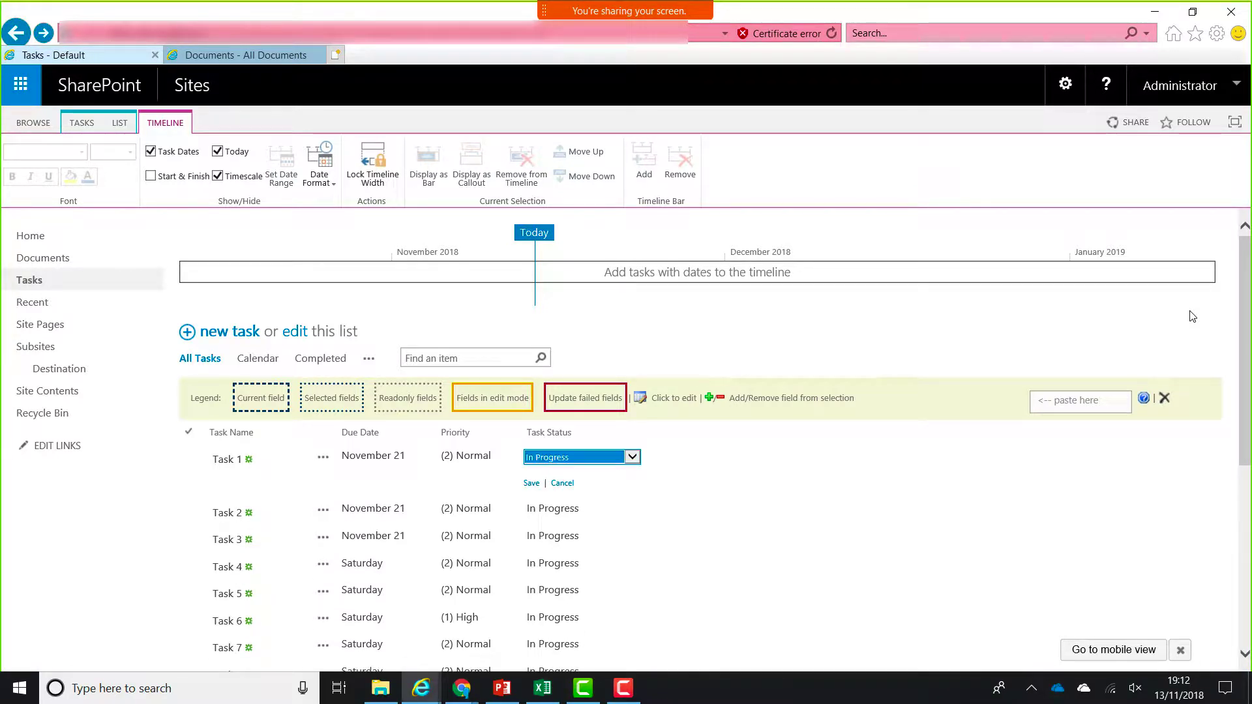
{"action": "key", "text": "Down"}
{"action": "key", "text": "Up"}
{"action": "key", "text": "Up"}
{"action": "key", "text": "Down"}
{"action": "key", "text": "Down"}
{"action": "key", "text": "Up"}
{"action": "key", "text": "Down"}
{"action": "key", "text": "Return"}
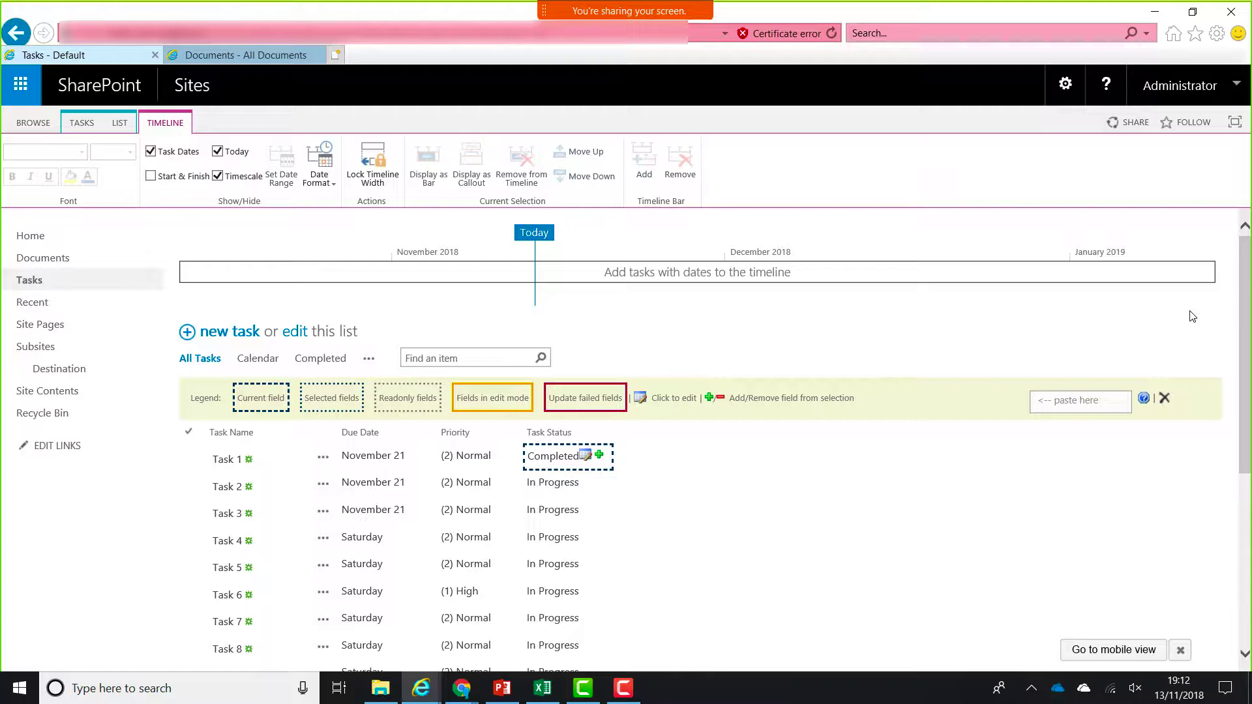
Select the priority fields of Task 2 through Task 4 and set them all to (1) High.
{"action": "key", "text": "Down"}
{"action": "key", "text": "Left"}
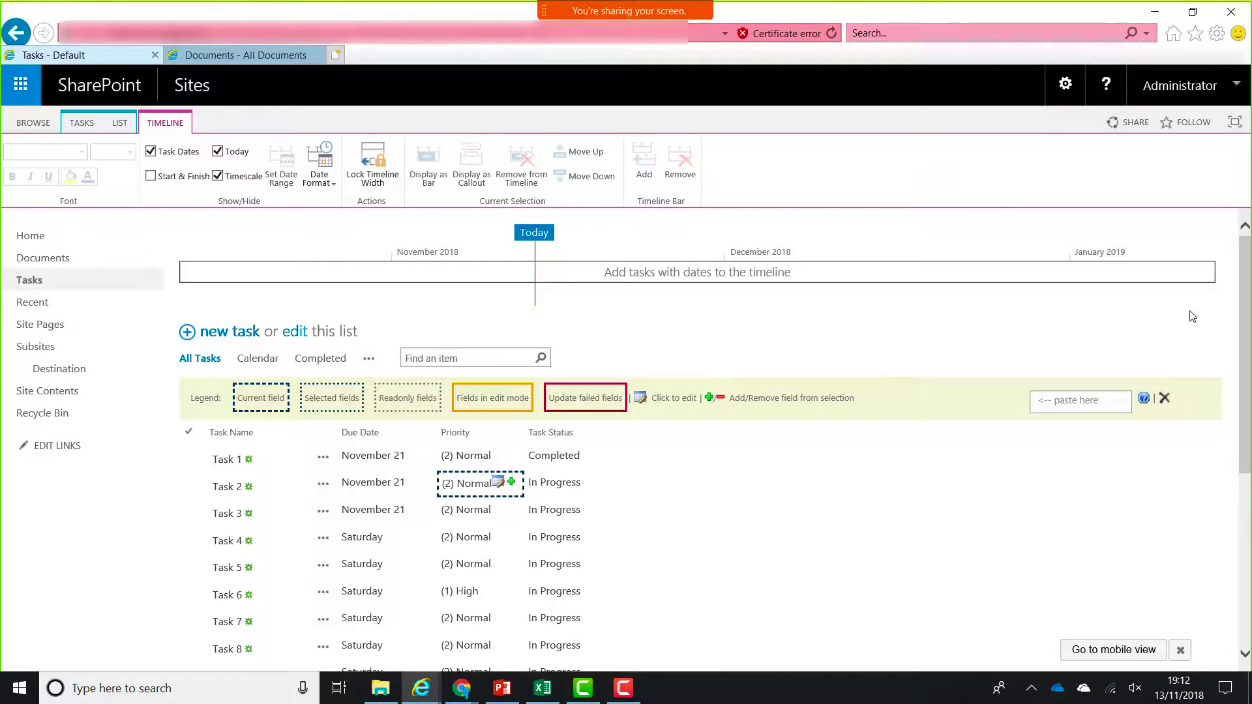
{"action": "key", "text": "shift+Down"}
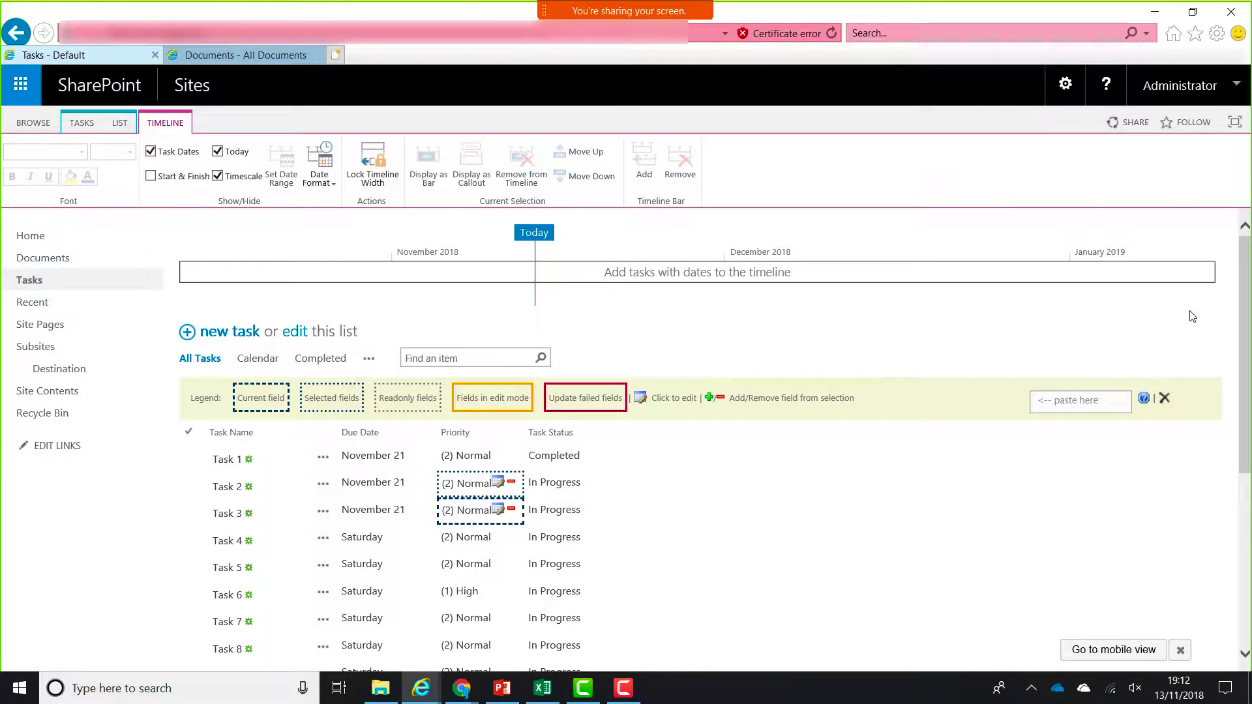
{"action": "key", "text": "shift+Down"}
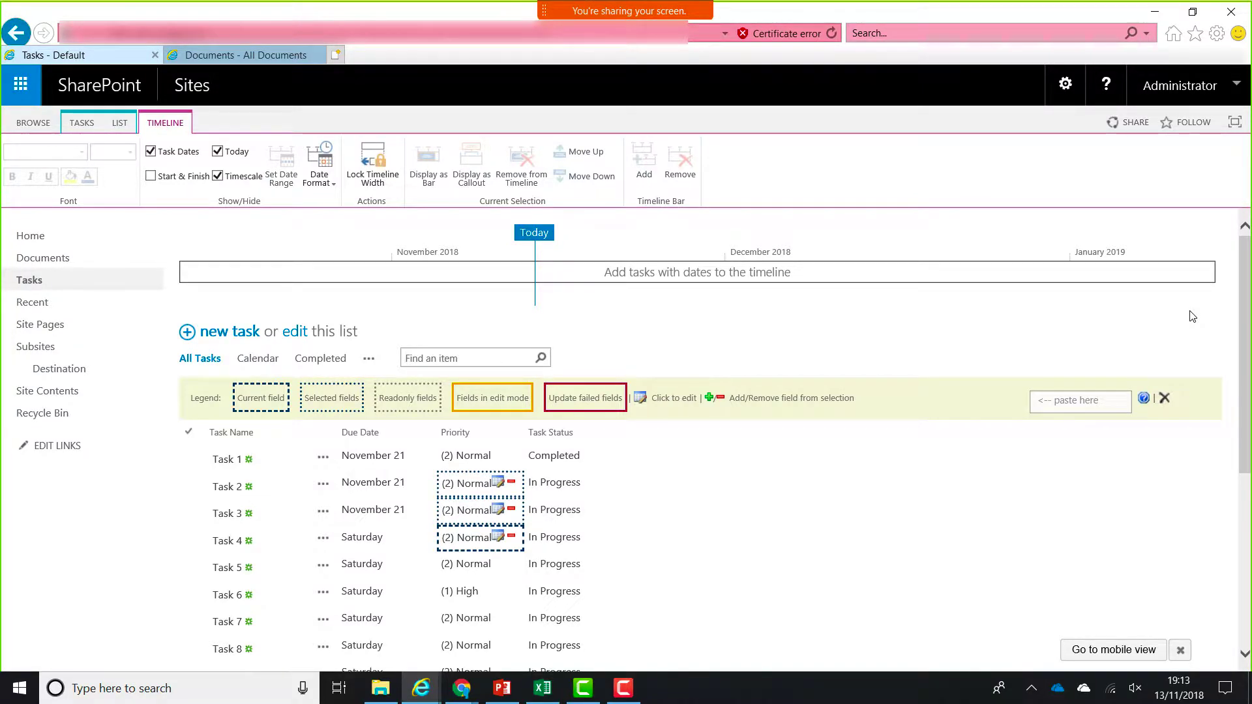
{"action": "key", "text": "F2"}
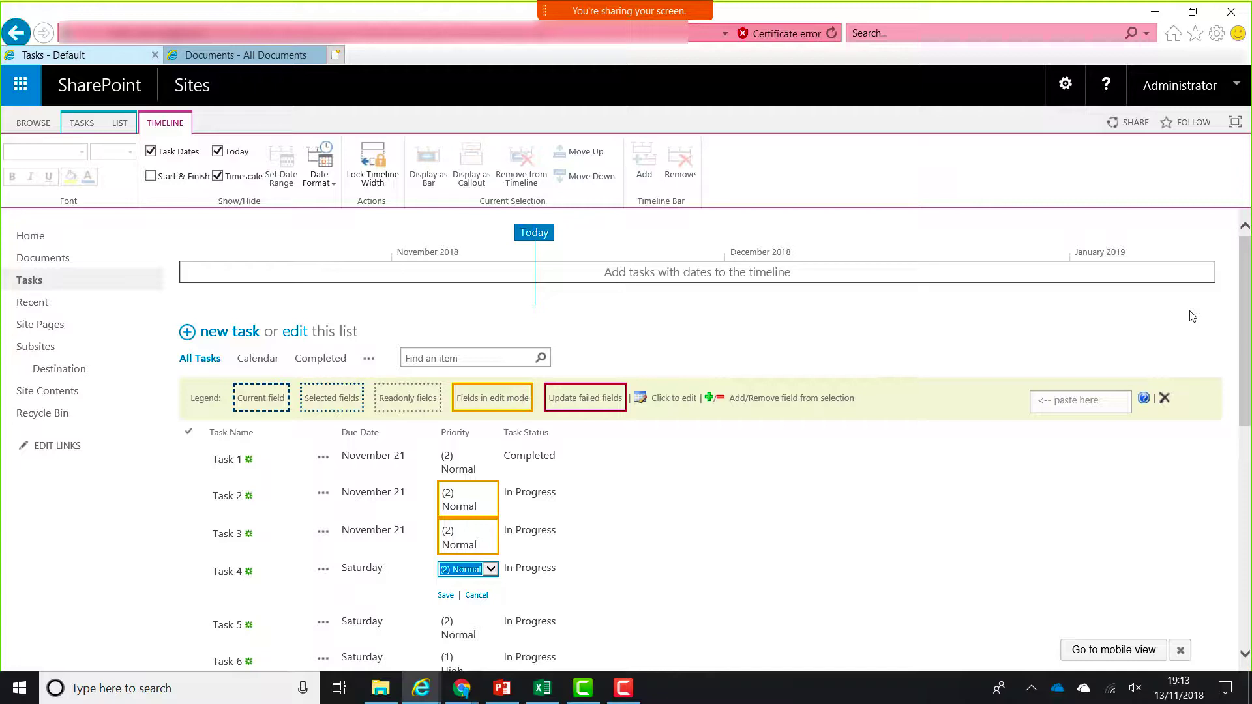
{"action": "key", "text": "Up"}
{"action": "key", "text": "Return"}
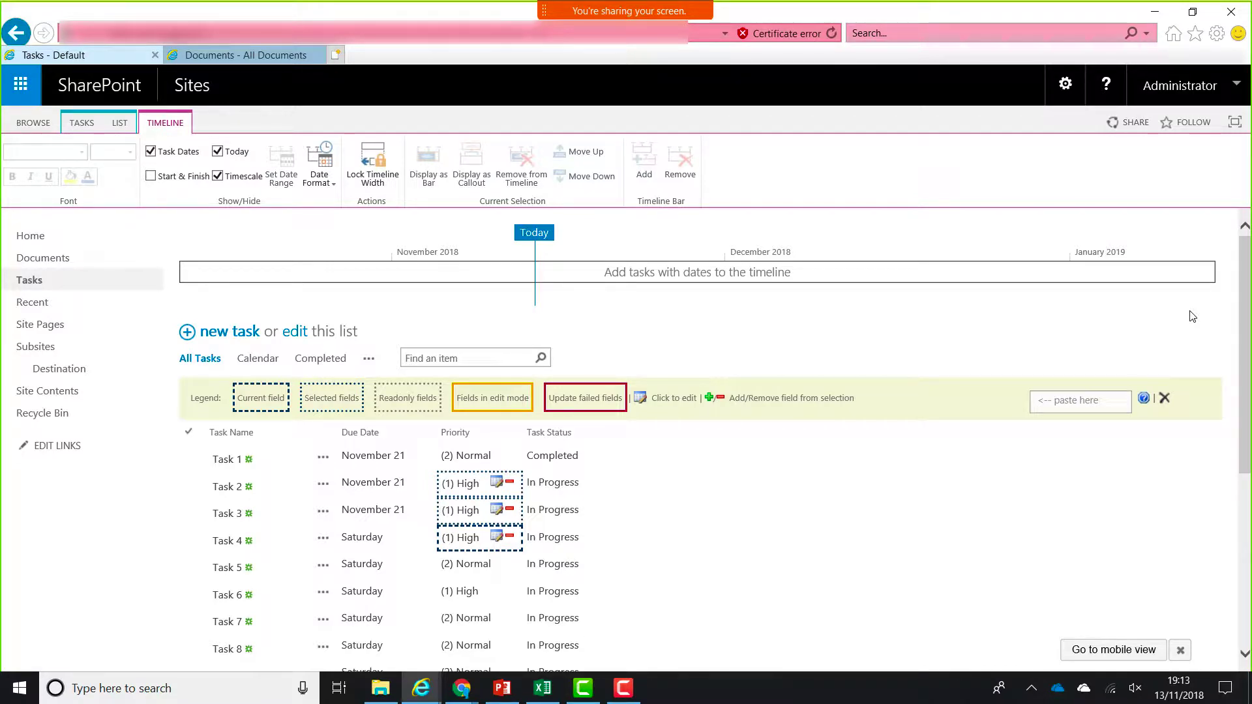
Add Task 7's priority field to the selected fields.
{"action": "key", "text": "Down"}
{"action": "key", "text": "Down"}
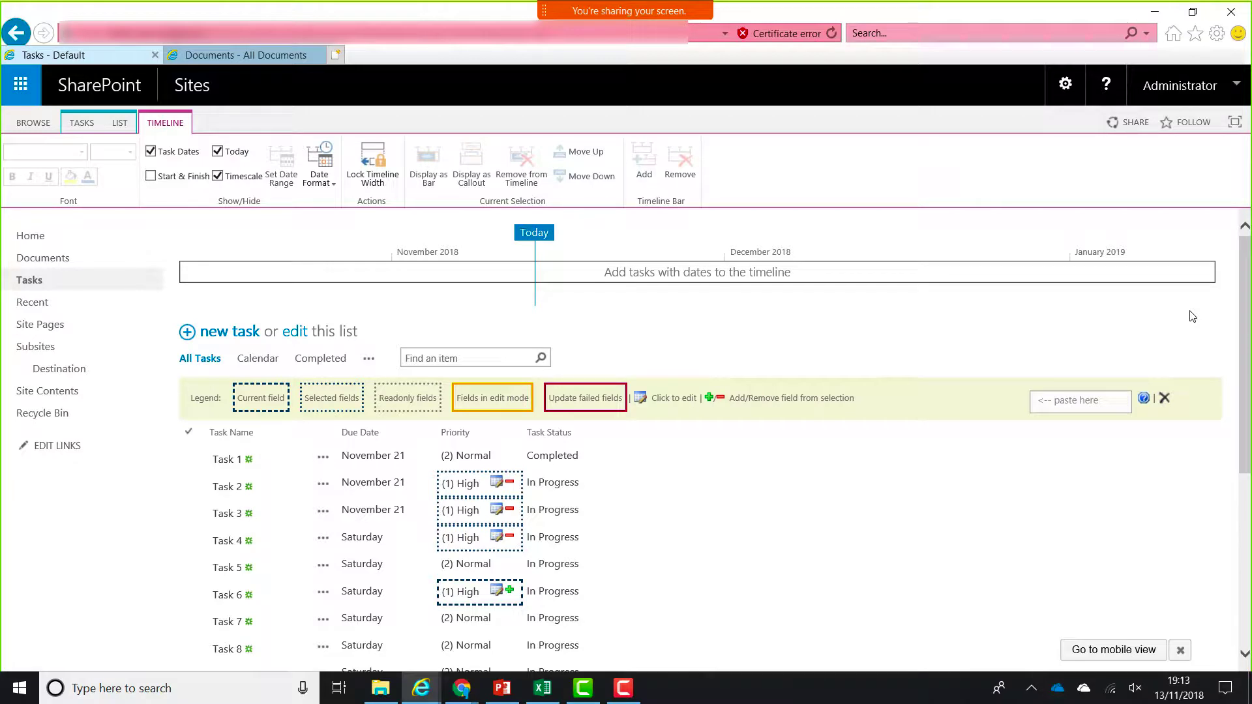
{"action": "key", "text": "Down"}
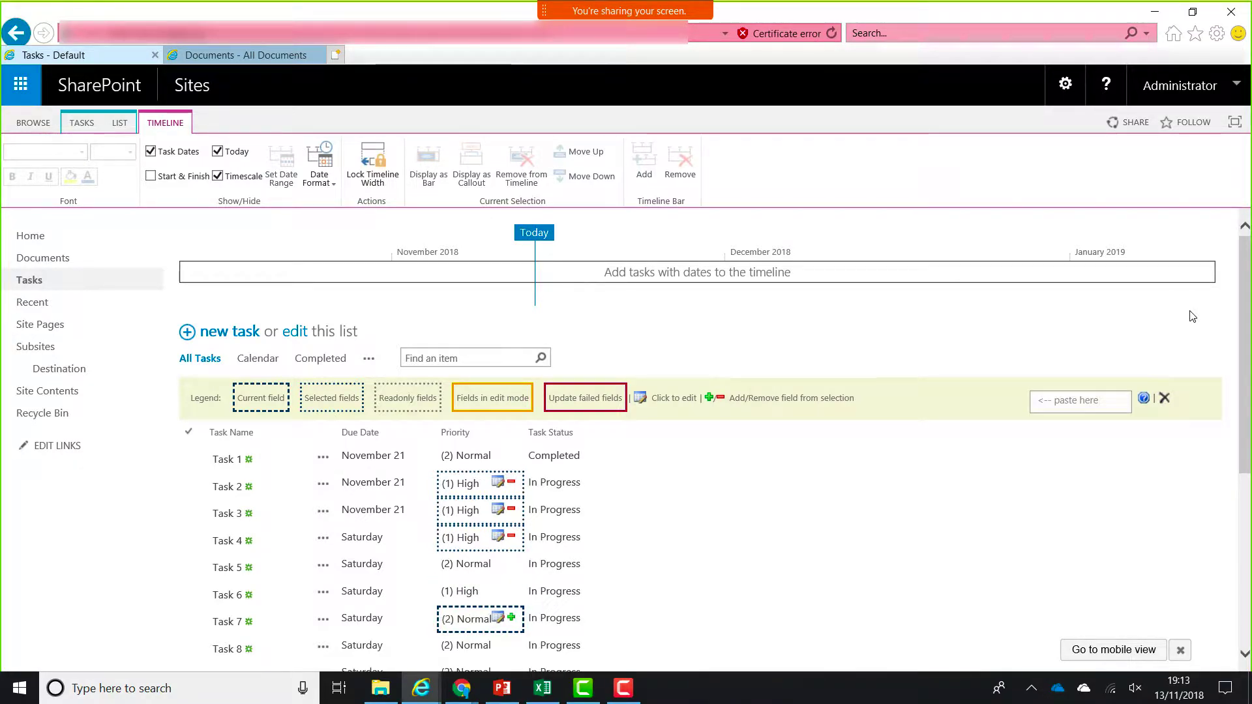
{"action": "key", "text": "space"}
Remove the priority fields of Tasks 4, 3 and 2 from the selection, keeping Task 7's selected.
{"action": "key", "text": "Down"}
{"action": "key", "text": "Down"}
{"action": "key", "text": "Down"}
{"action": "key", "text": "Down"}
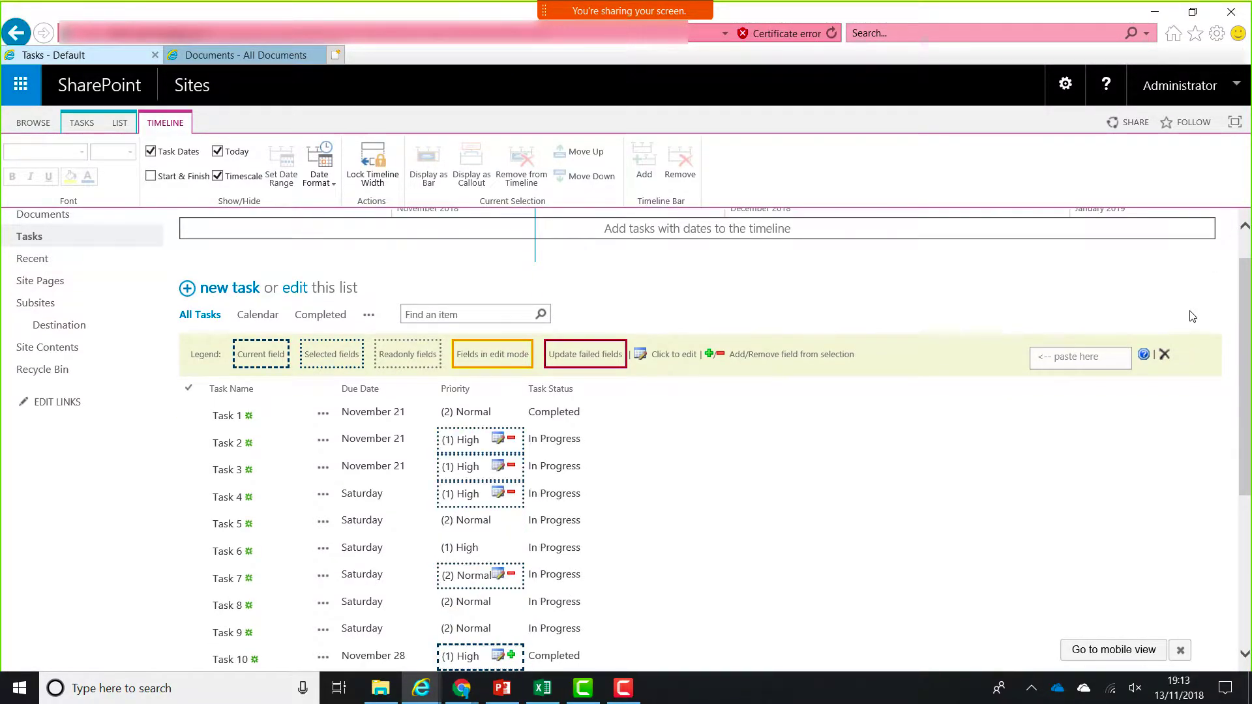
{"action": "key", "text": "Up"}
{"action": "key", "text": "Up"}
{"action": "key", "text": "Up"}
{"action": "key", "text": "Up"}
{"action": "key", "text": "Up"}
{"action": "key", "text": "Up"}
{"action": "key", "text": "Up"}
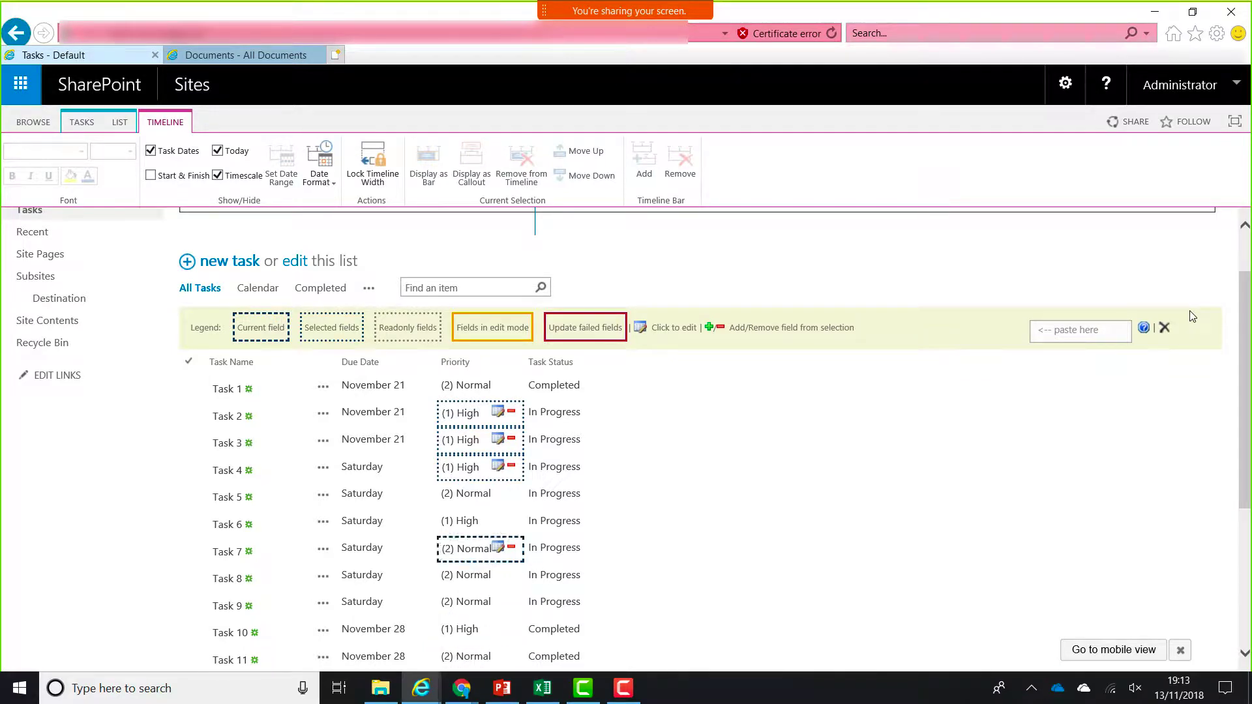
{"action": "key", "text": "space"}
{"action": "key", "text": "Up"}
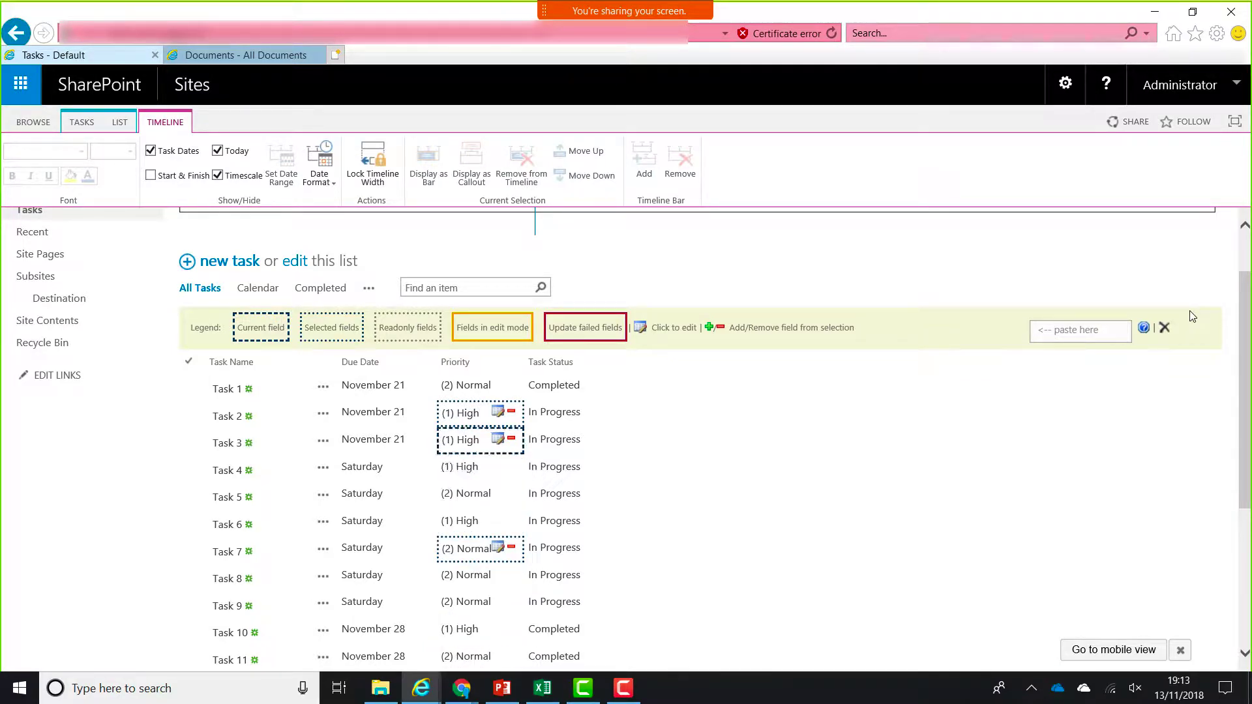
{"action": "key", "text": "space"}
{"action": "key", "text": "Up"}
Add the priority fields of Tasks 9 and 11 to the selection and set all selected priorities to (3) Low.
{"action": "key", "text": "Down"}
{"action": "key", "text": "Down"}
{"action": "key", "text": "Down"}
{"action": "key", "text": "Down"}
{"action": "key", "text": "Down"}
{"action": "key", "text": "Down"}
{"action": "key", "text": "Down"}
{"action": "key", "text": "Down"}
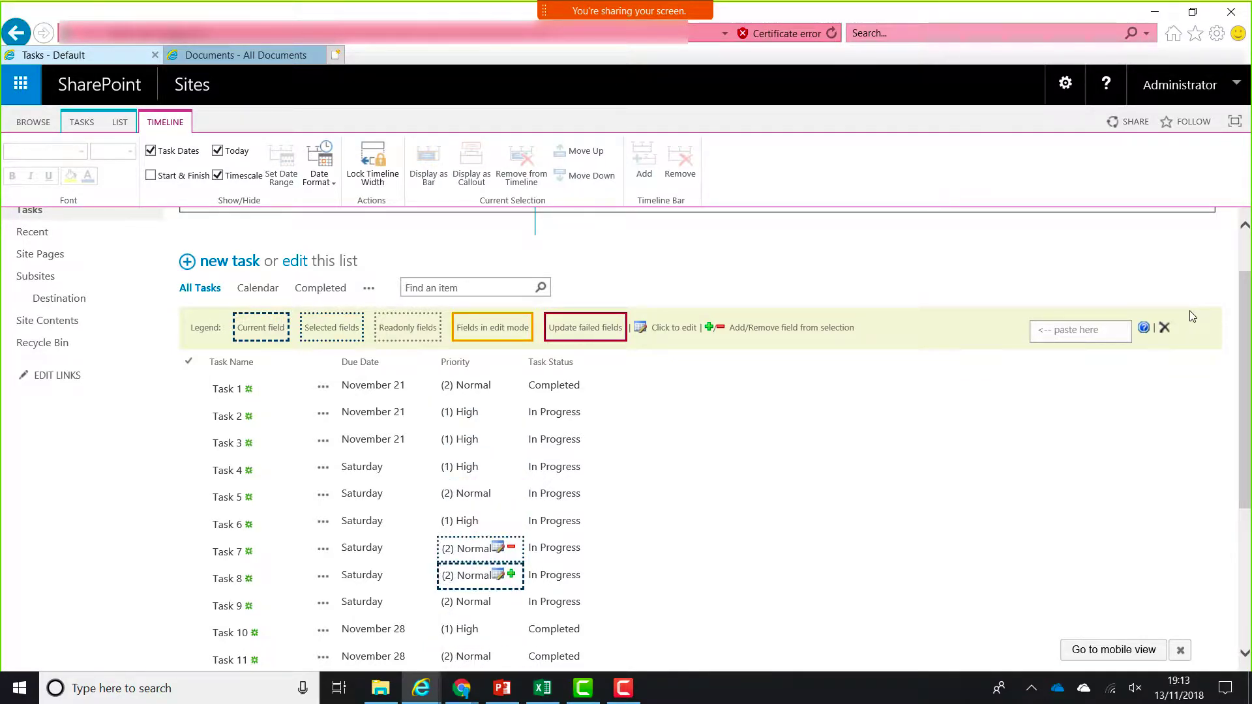
{"action": "key", "text": "Up"}
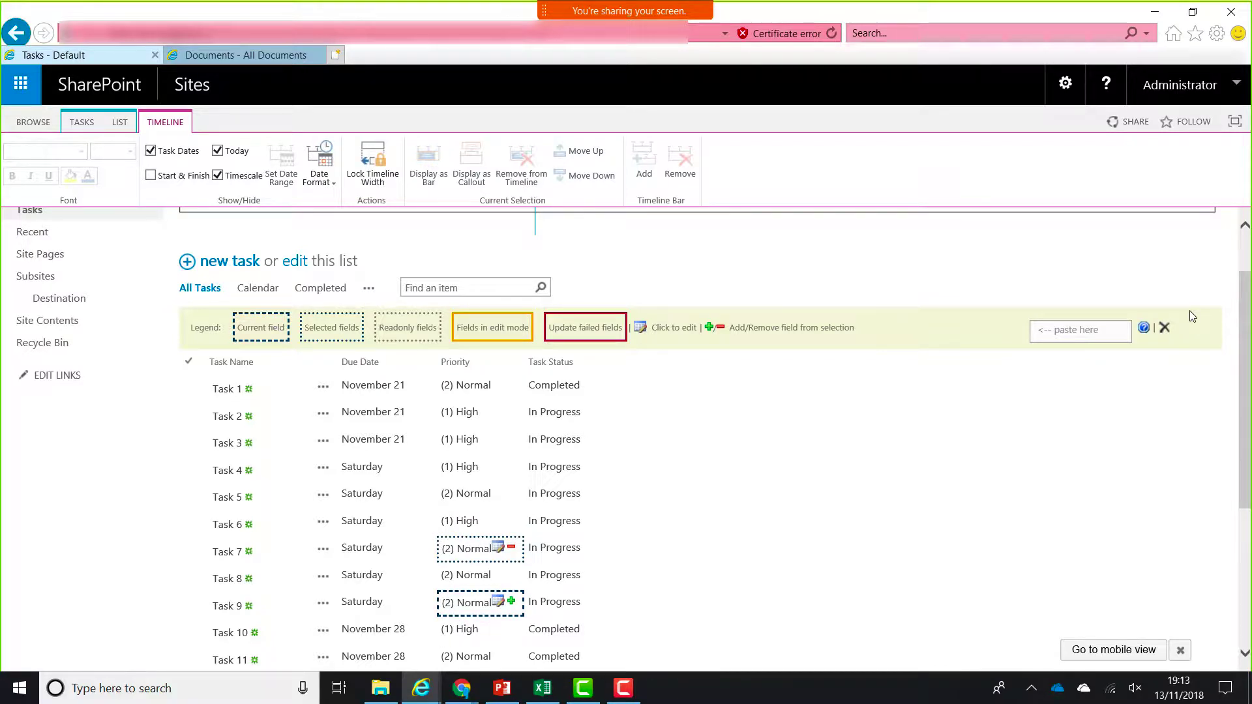
{"action": "key", "text": "space"}
{"action": "key", "text": "Down"}
{"action": "key", "text": "Down"}
{"action": "key", "text": "space"}
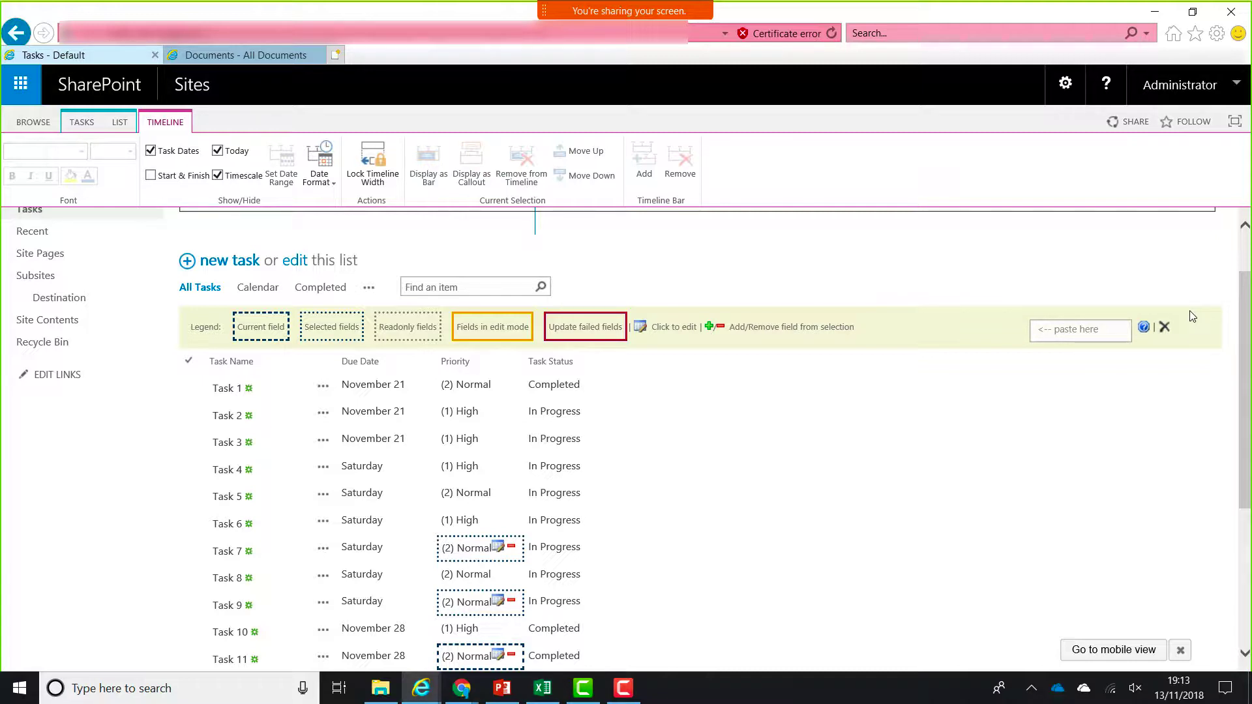
{"action": "key", "text": "Return"}
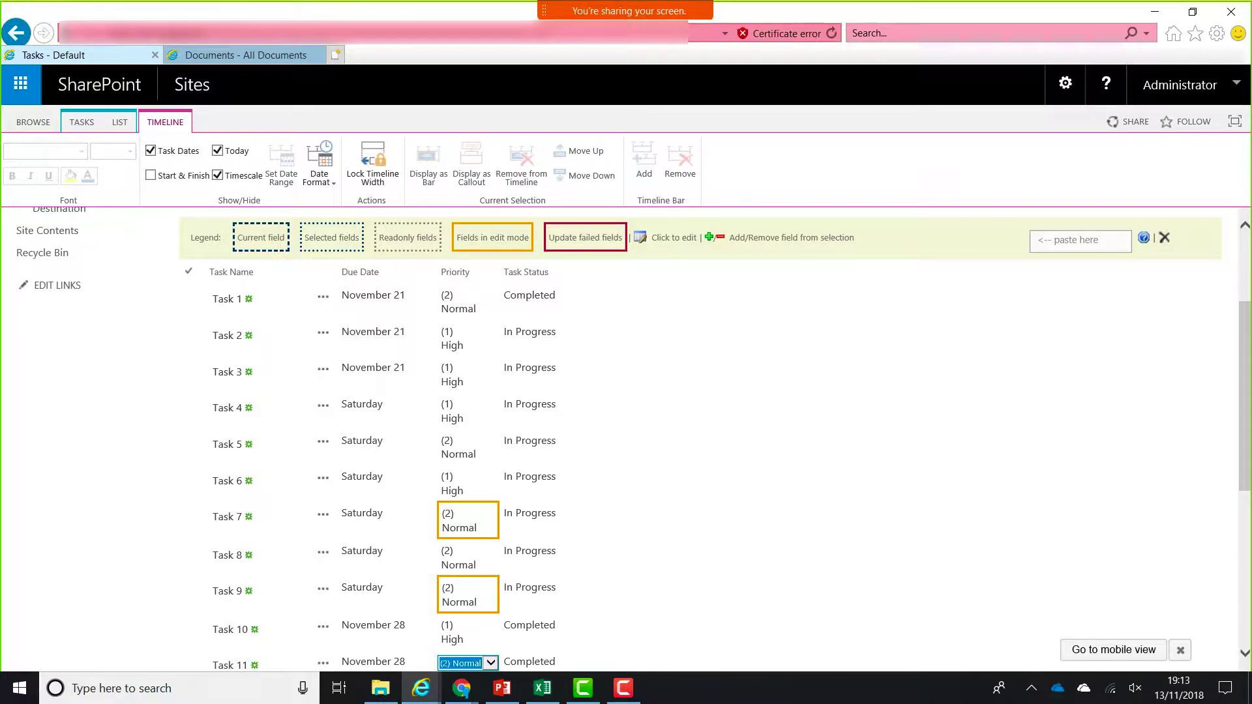
{"action": "key", "text": "Down"}
{"action": "key", "text": "Return"}
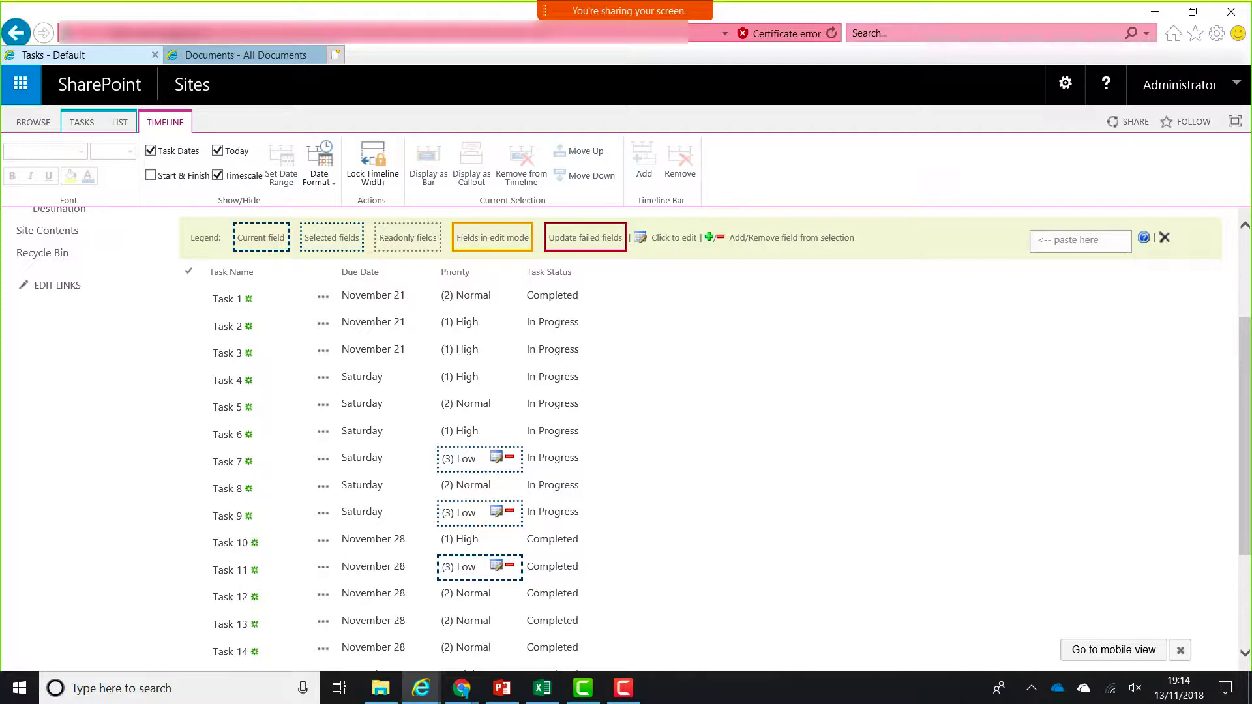
Switch to Excel and copy the rows for Task 20 through Task 49, from Task Name to Status.
{"action": "left_click", "coordinate": [544, 688]}
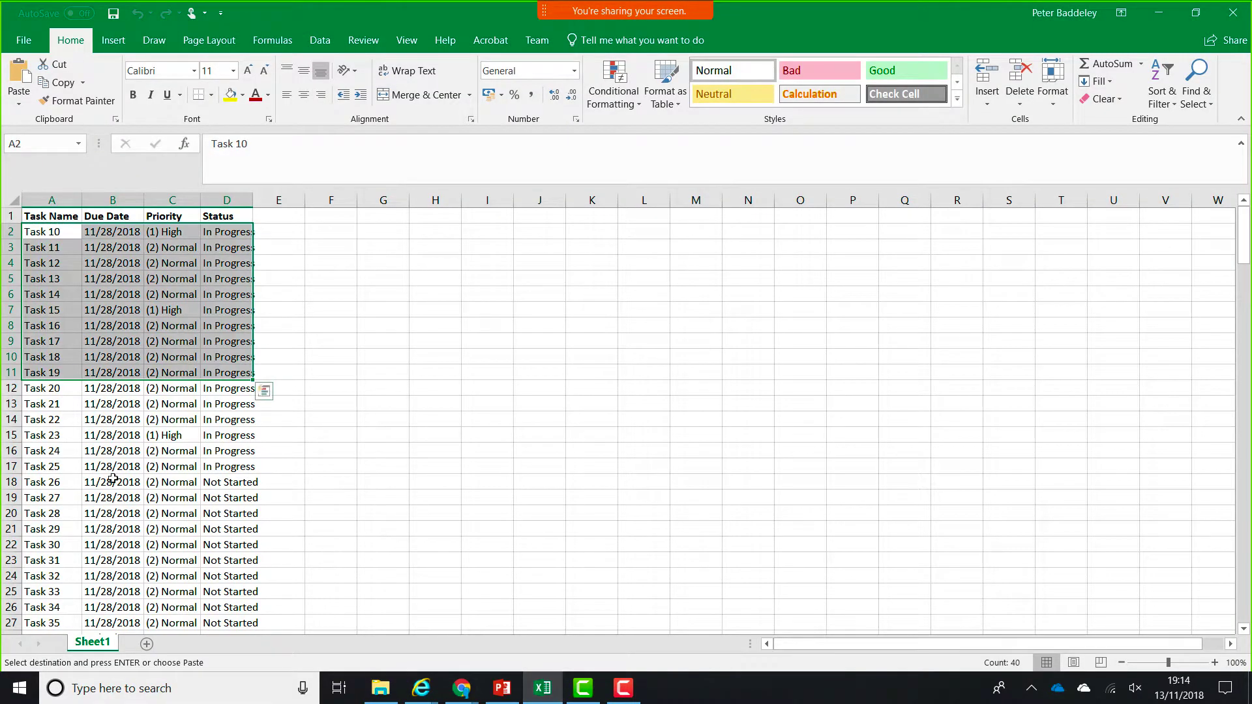
{"action": "left_click_drag", "start_coordinate": [39, 387], "coordinate": [243, 576]}
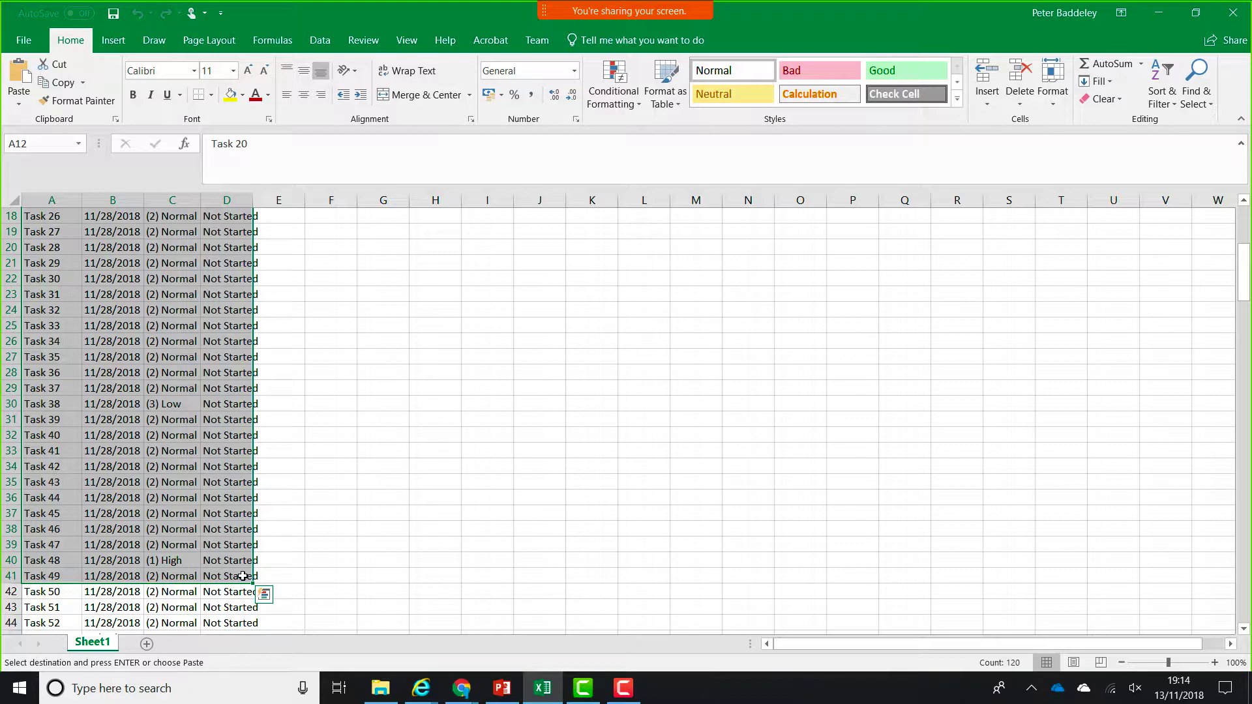
Switch back to the Tasks list in Internet Explorer and paste the copied rows into the in-line editing paste field.
{"action": "left_click", "coordinate": [421, 688]}
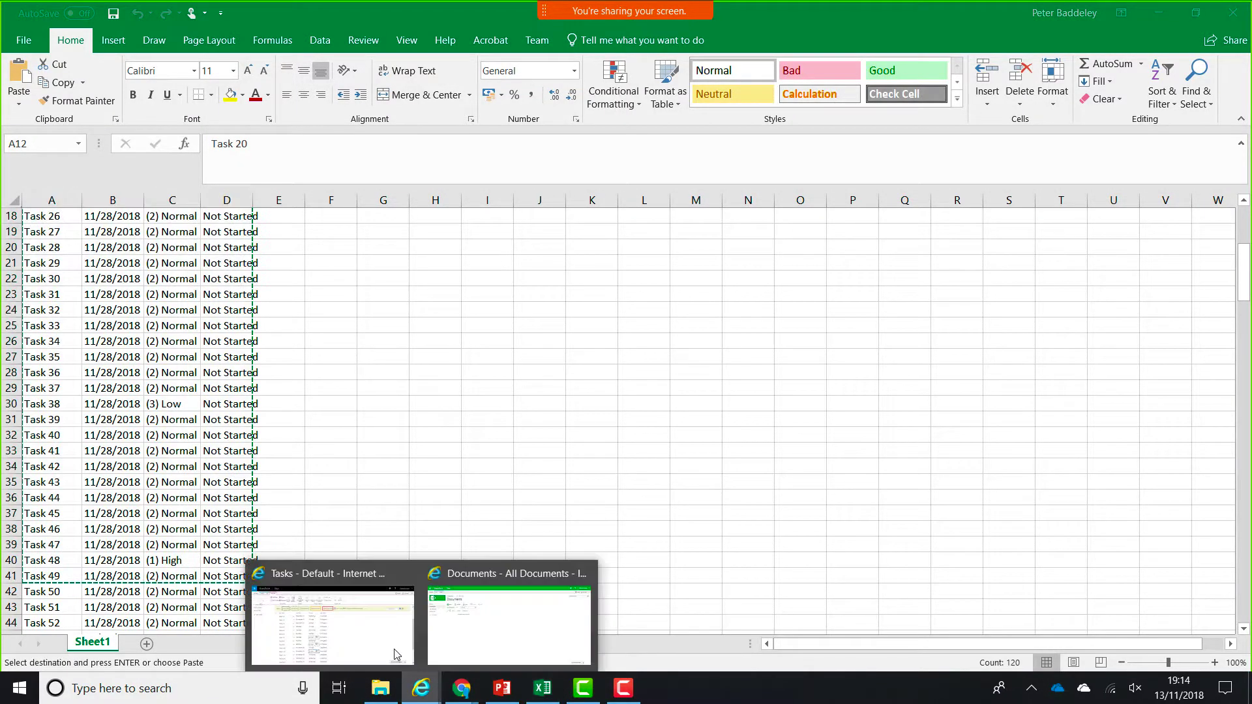
{"action": "left_click", "coordinate": [363, 640]}
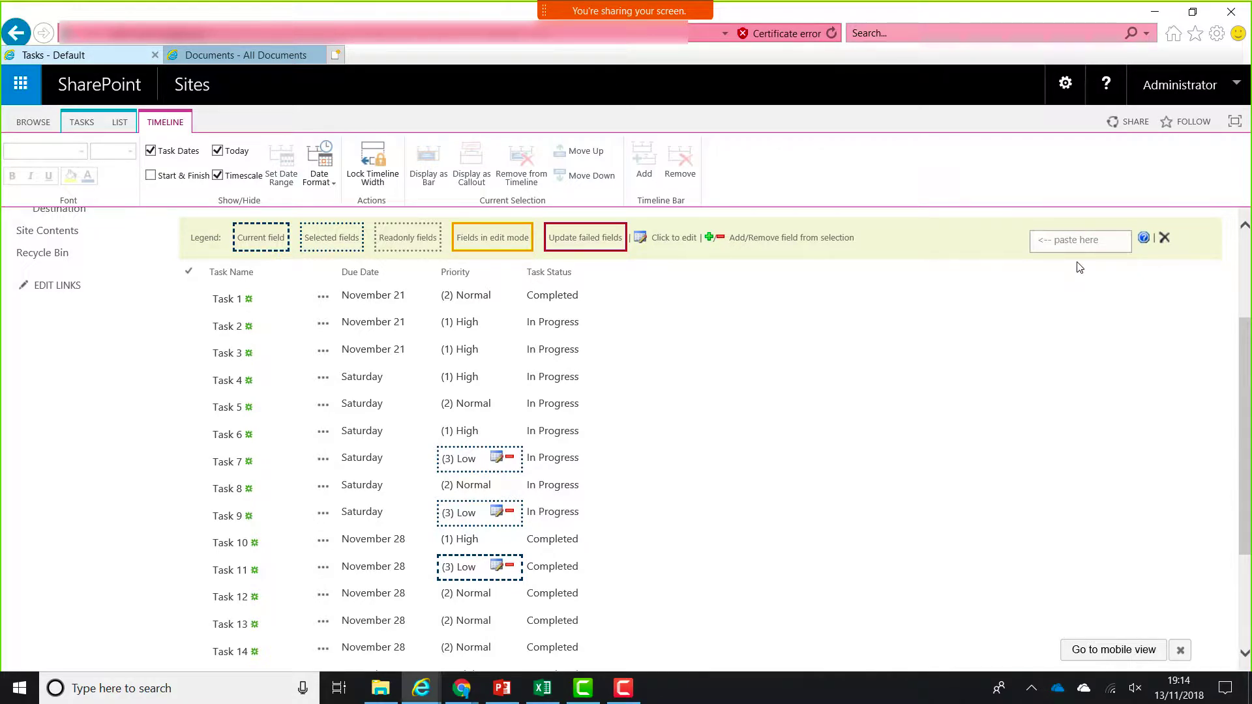
{"action": "left_click", "coordinate": [1079, 241]}
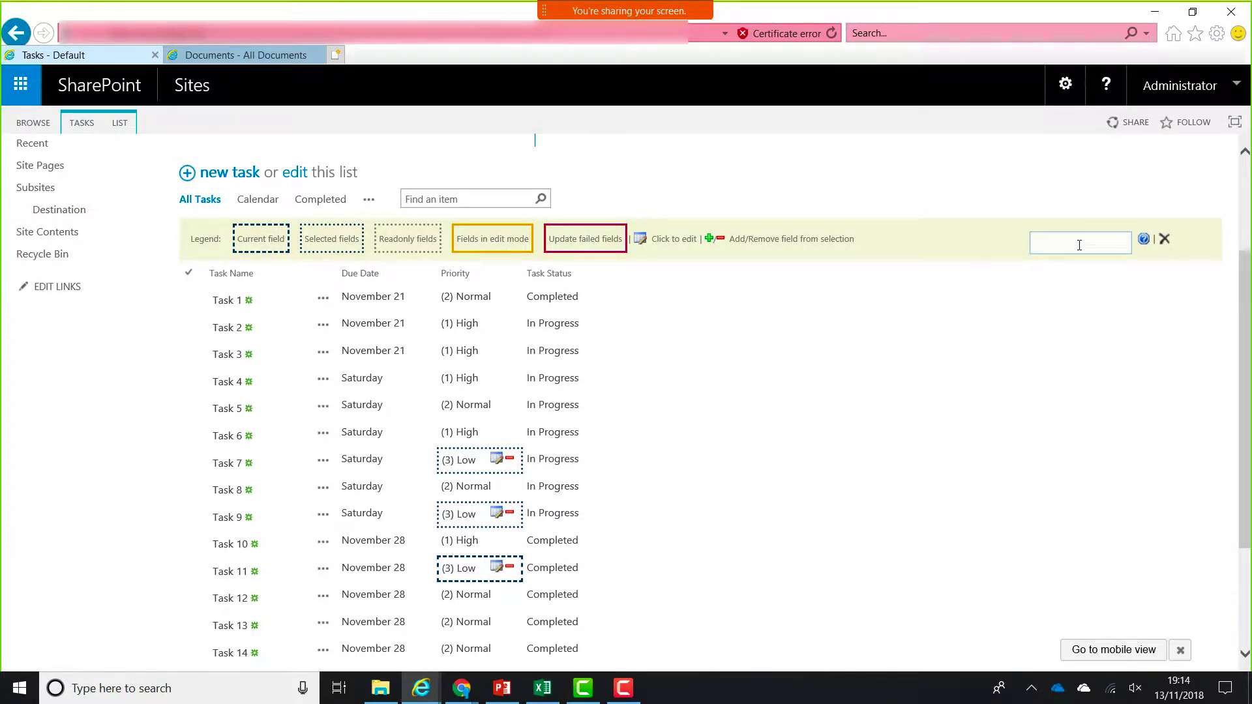
{"action": "key", "text": "ctrl+v"}
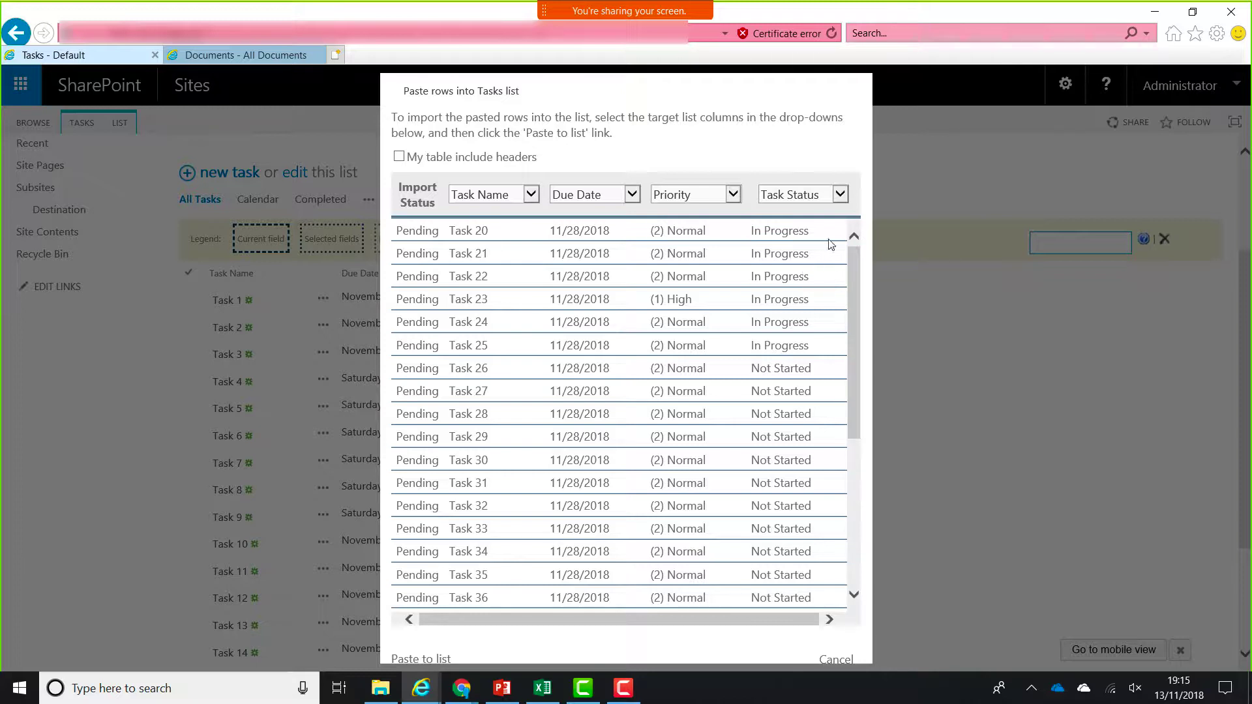
Keep the last column mapped to Task Status, check the pending rows through Task 49, and import them into the list.
{"action": "left_click", "coordinate": [840, 194]}
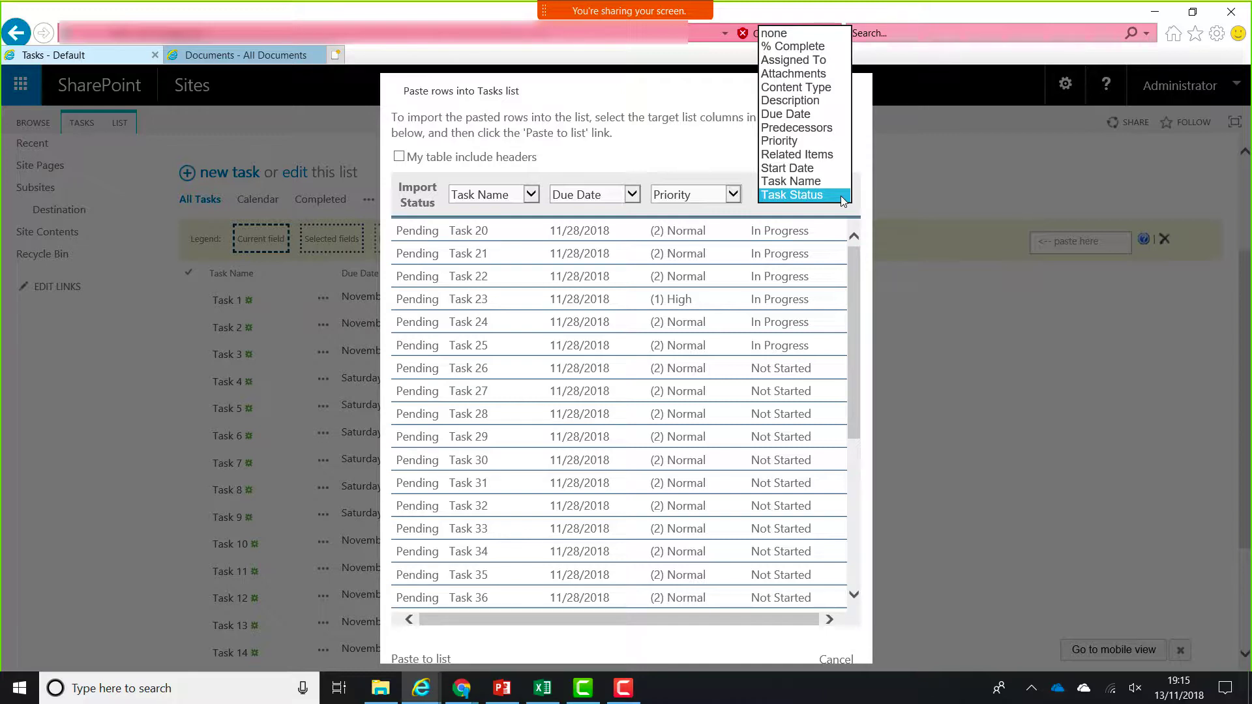
{"action": "left_click", "coordinate": [850, 299]}
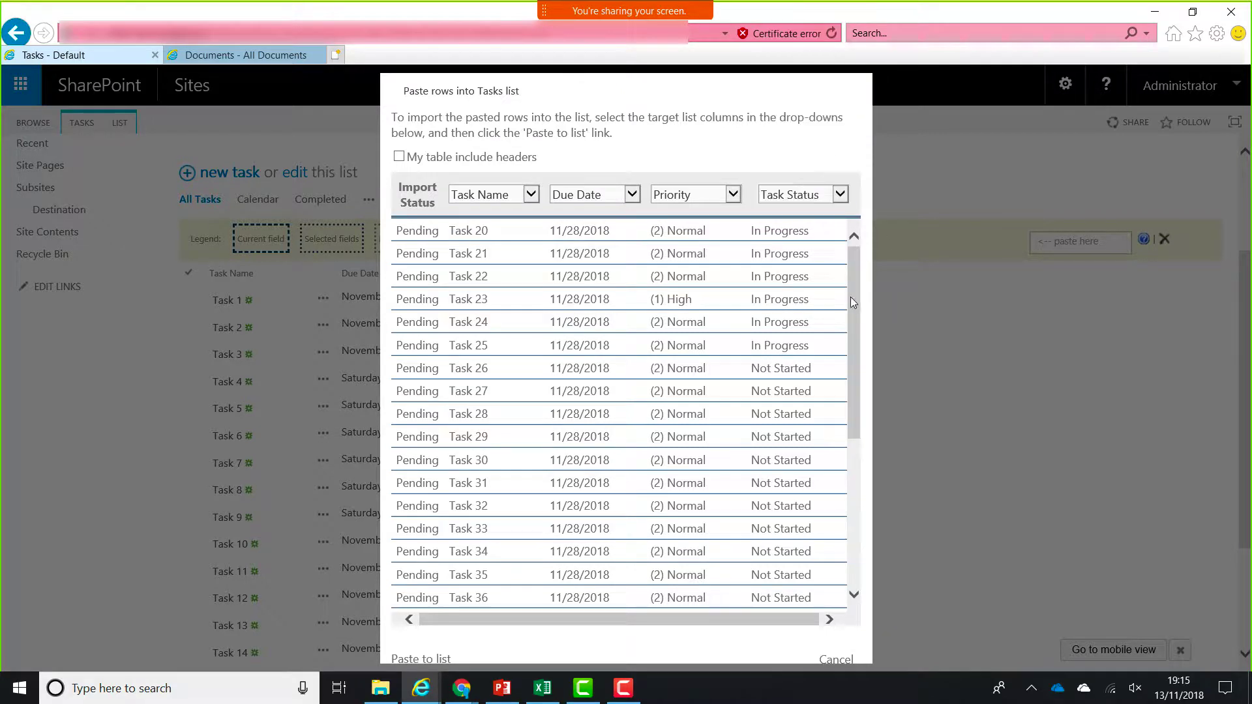
{"action": "left_click_drag", "start_coordinate": [850, 296], "coordinate": [858, 463]}
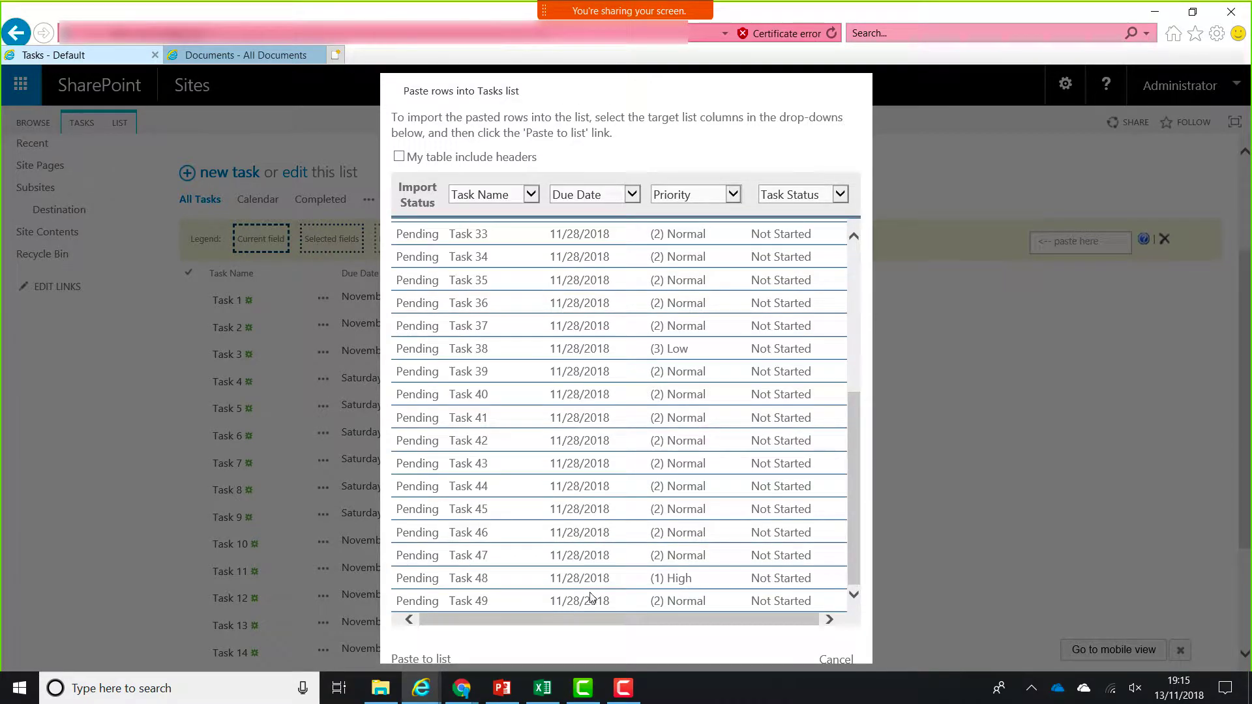
{"action": "left_click", "coordinate": [431, 660]}
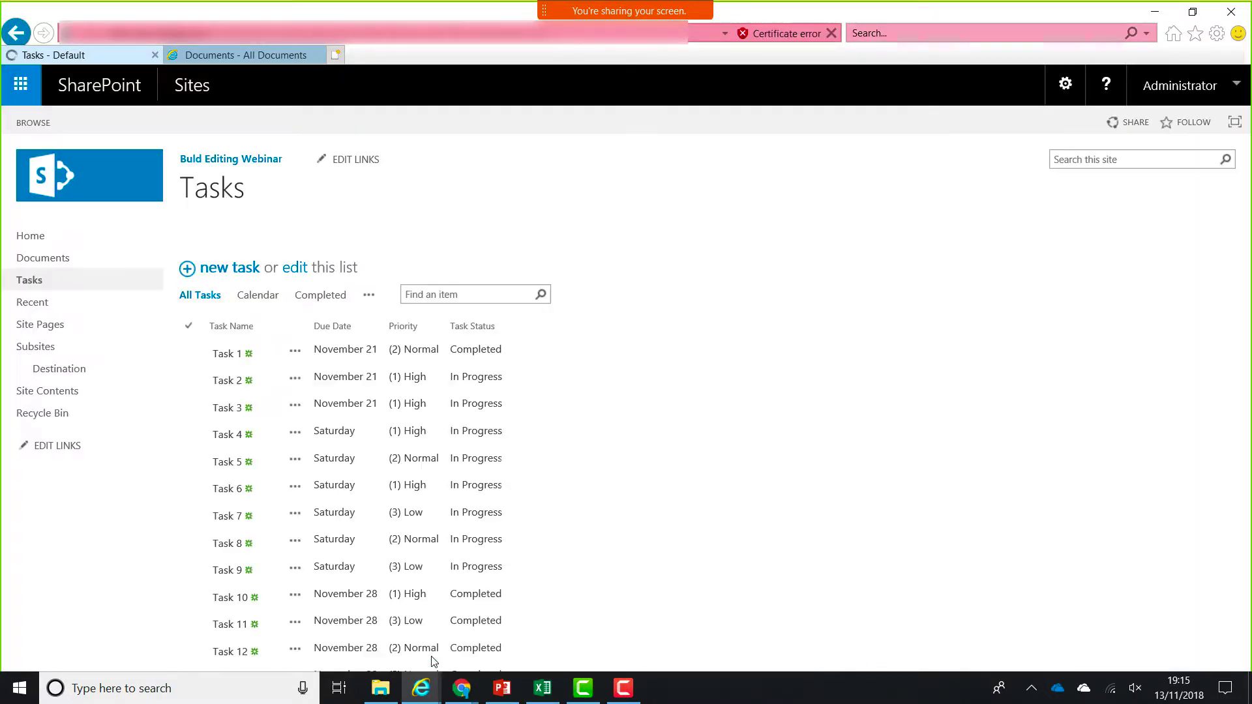
Review the Tasks list to check the imported rows from Task 20 onward.
{"action": "scroll", "coordinate": [587, 620], "scroll_direction": "down", "scroll_amount": 3}
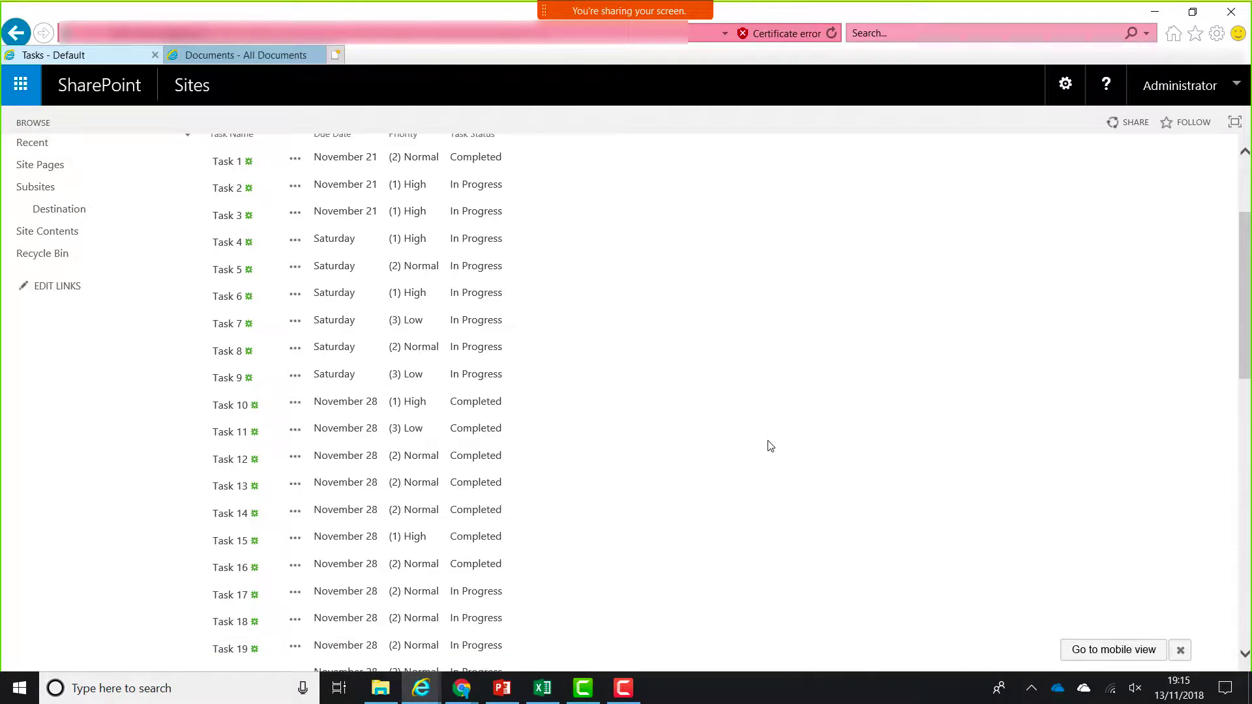
{"action": "scroll", "coordinate": [768, 444], "scroll_direction": "down", "scroll_amount": 3}
{"action": "scroll", "coordinate": [771, 446], "scroll_direction": "down", "scroll_amount": 6}
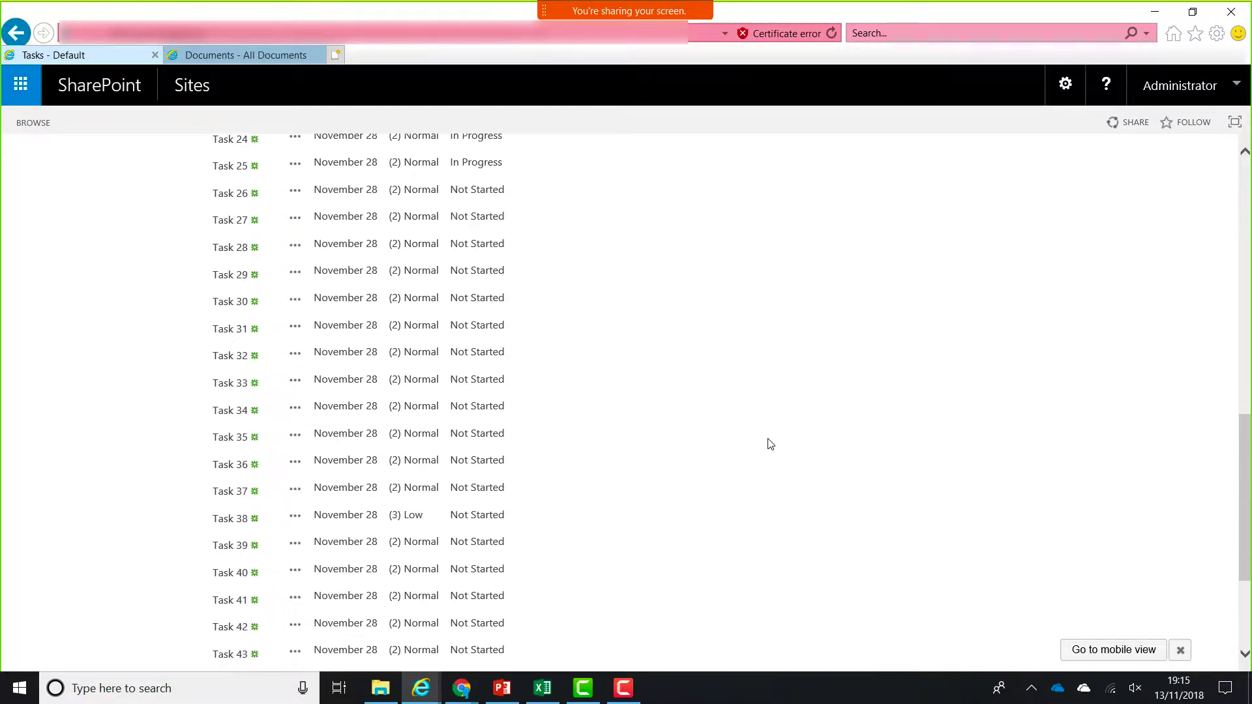
{"action": "scroll", "coordinate": [770, 444], "scroll_direction": "down", "scroll_amount": 2}
{"action": "scroll", "coordinate": [770, 444], "scroll_direction": "up", "scroll_amount": 5}
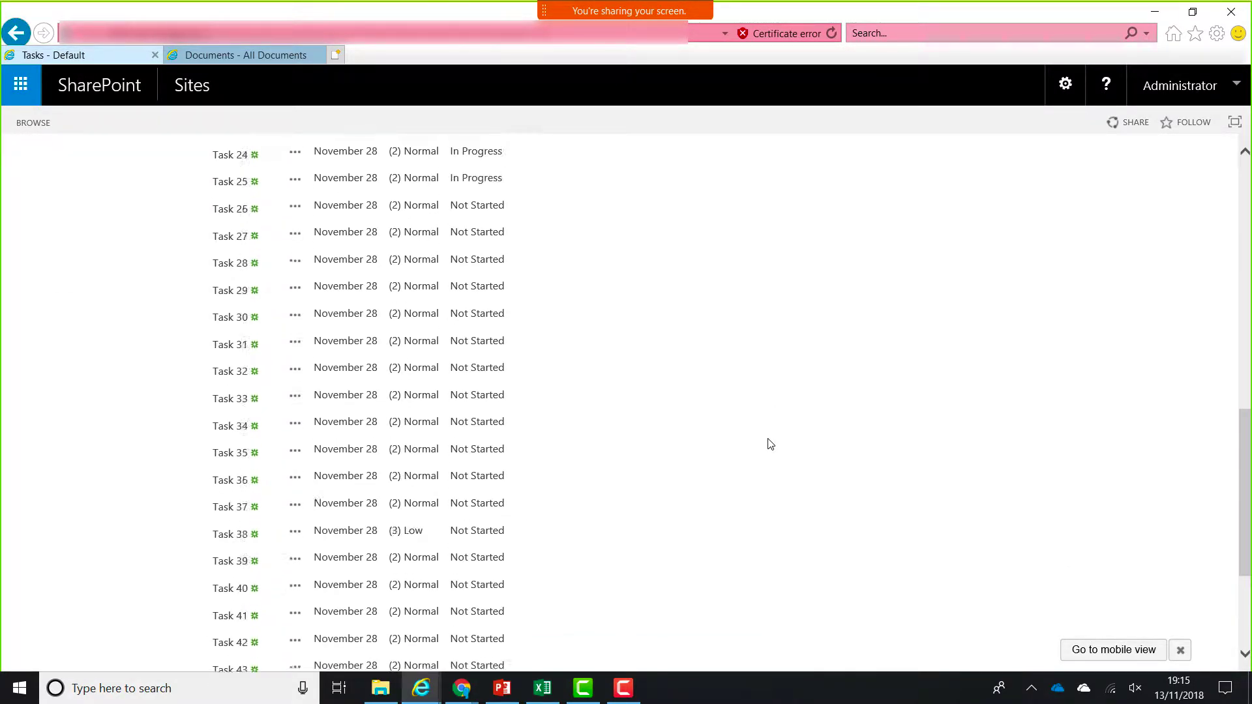
{"action": "scroll", "coordinate": [770, 444], "scroll_direction": "up", "scroll_amount": 8}
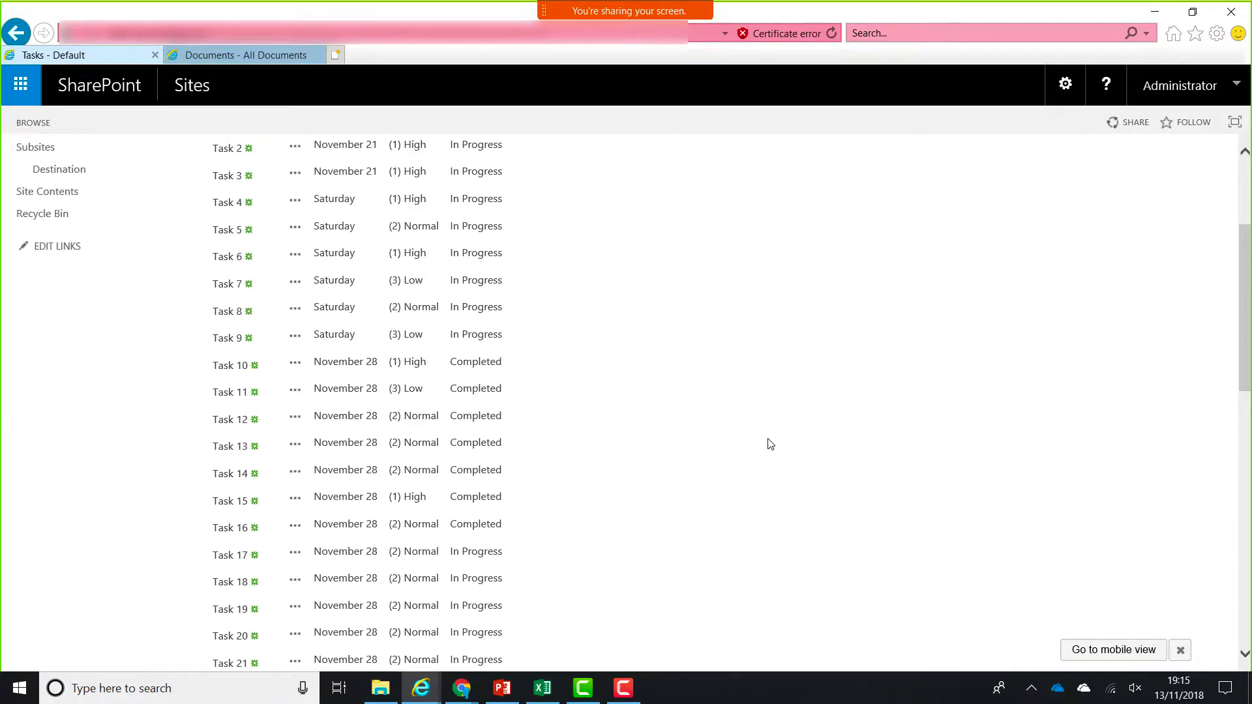
{"action": "scroll", "coordinate": [770, 444], "scroll_direction": "down", "scroll_amount": 6}
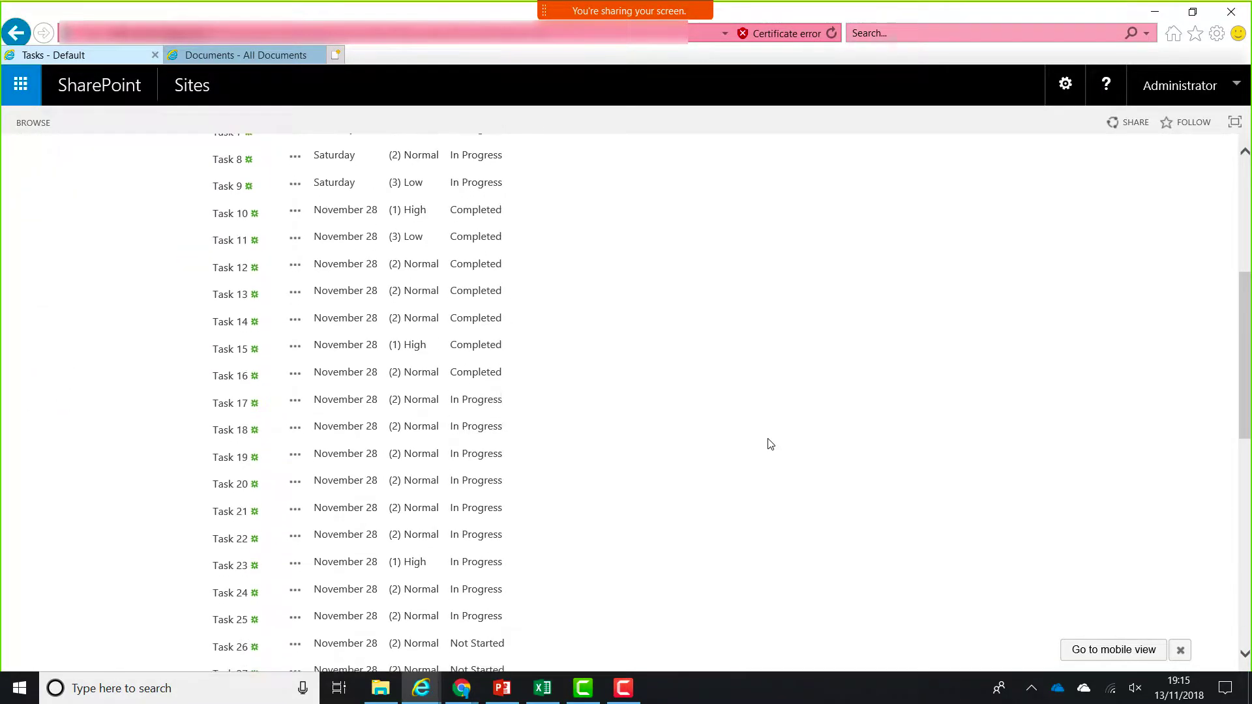
Switch to the Chrome window with the Buld Editing Webinar site and open its Tasks list.
{"action": "scroll", "coordinate": [770, 444], "scroll_direction": "down", "scroll_amount": 10}
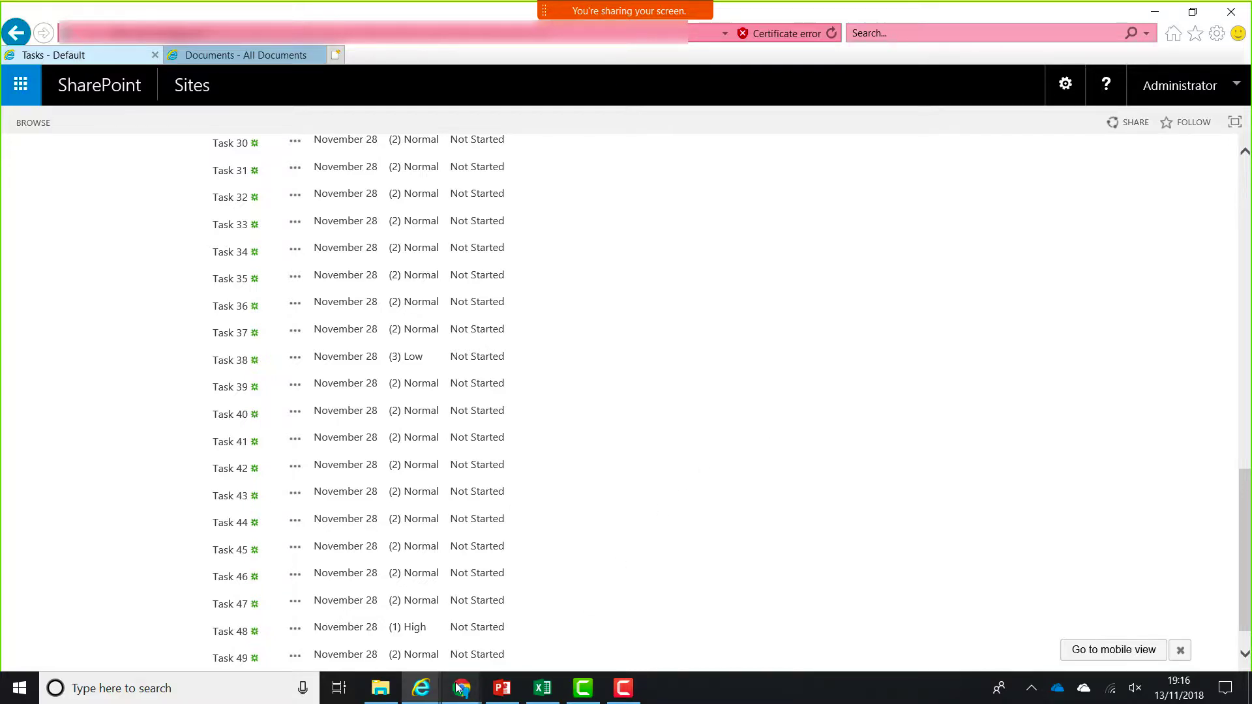
{"action": "mouse_move", "coordinate": [458, 687]}
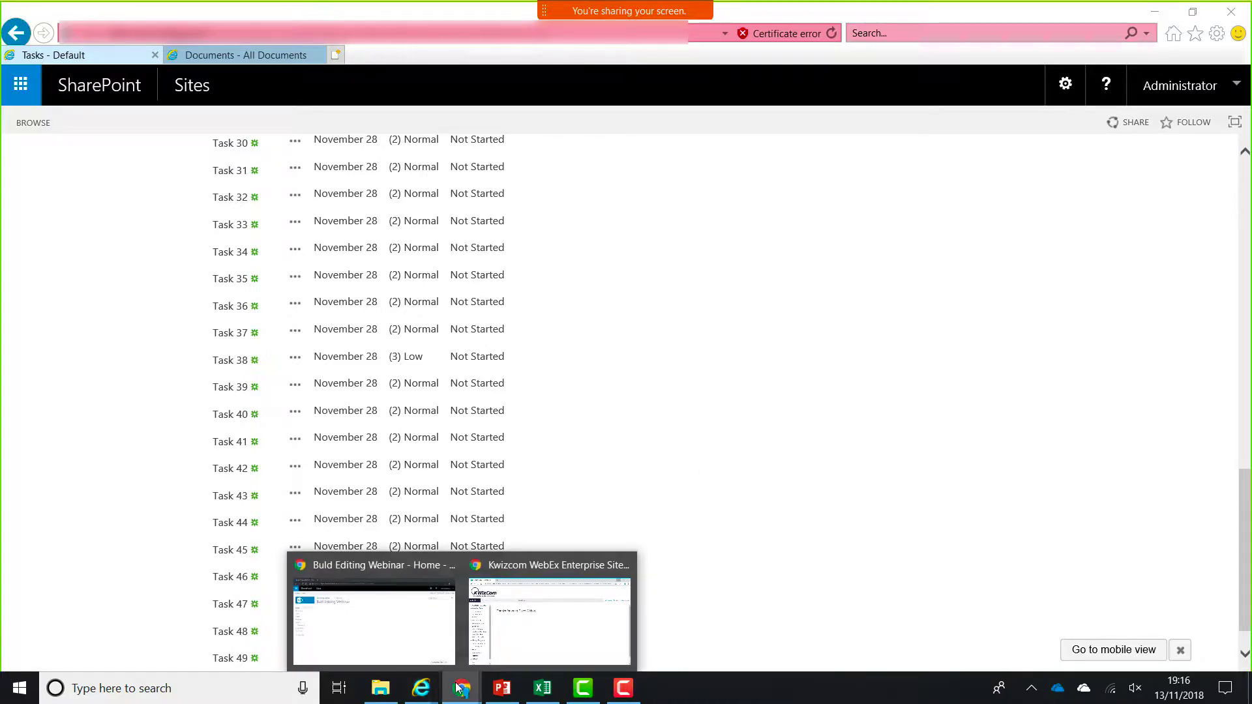
{"action": "left_click", "coordinate": [405, 650]}
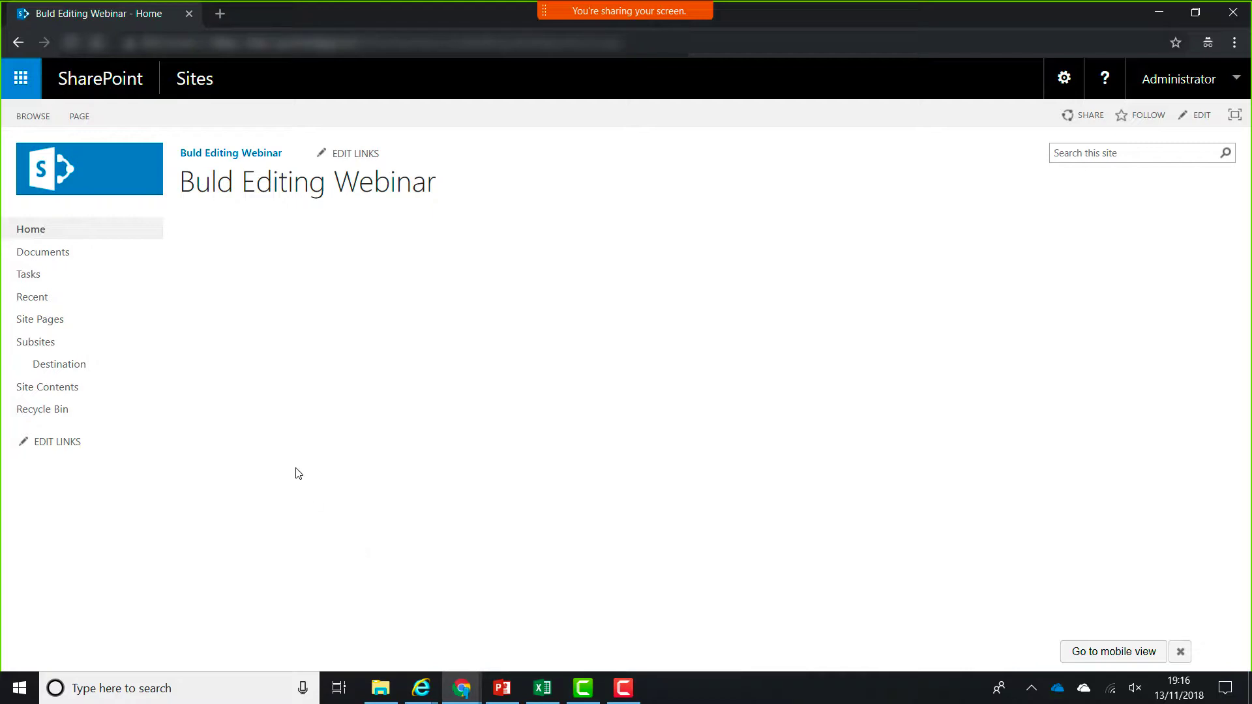
{"action": "left_click", "coordinate": [96, 284]}
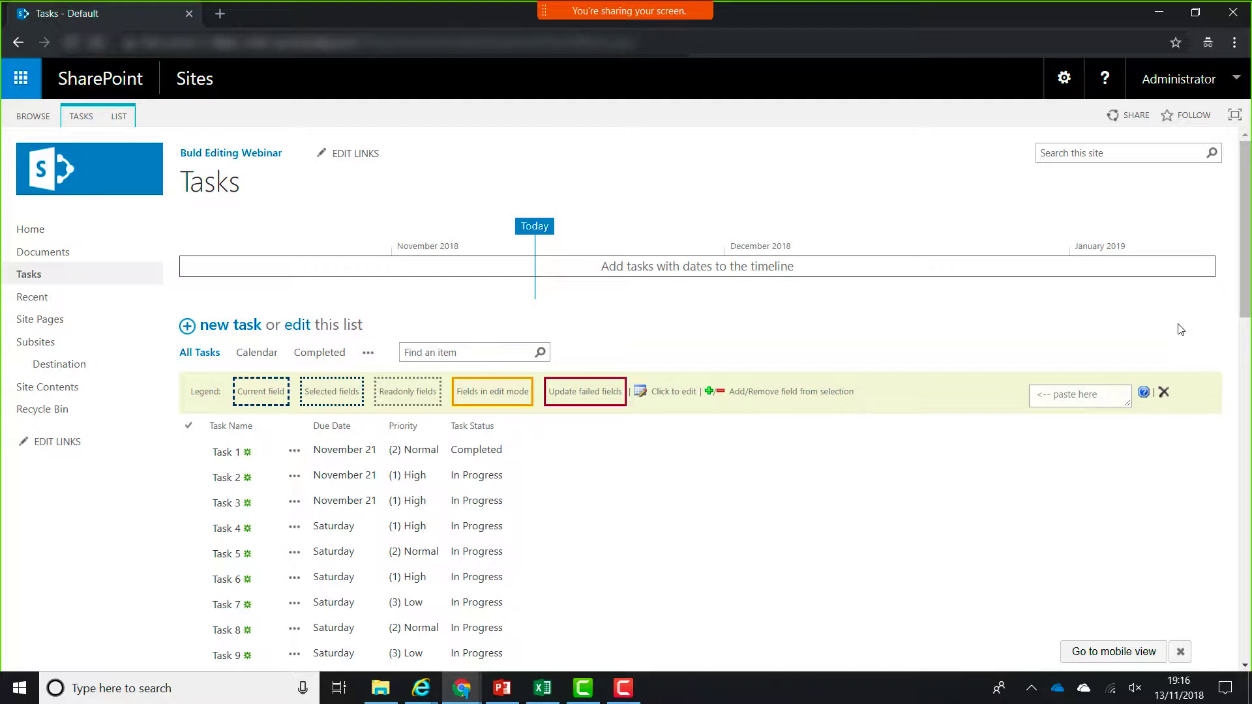
Move the current in-line editing field around the first rows, through the Priority cells of Task 1 to Task 3.
{"action": "key", "text": "Right"}
{"action": "key", "text": "Right"}
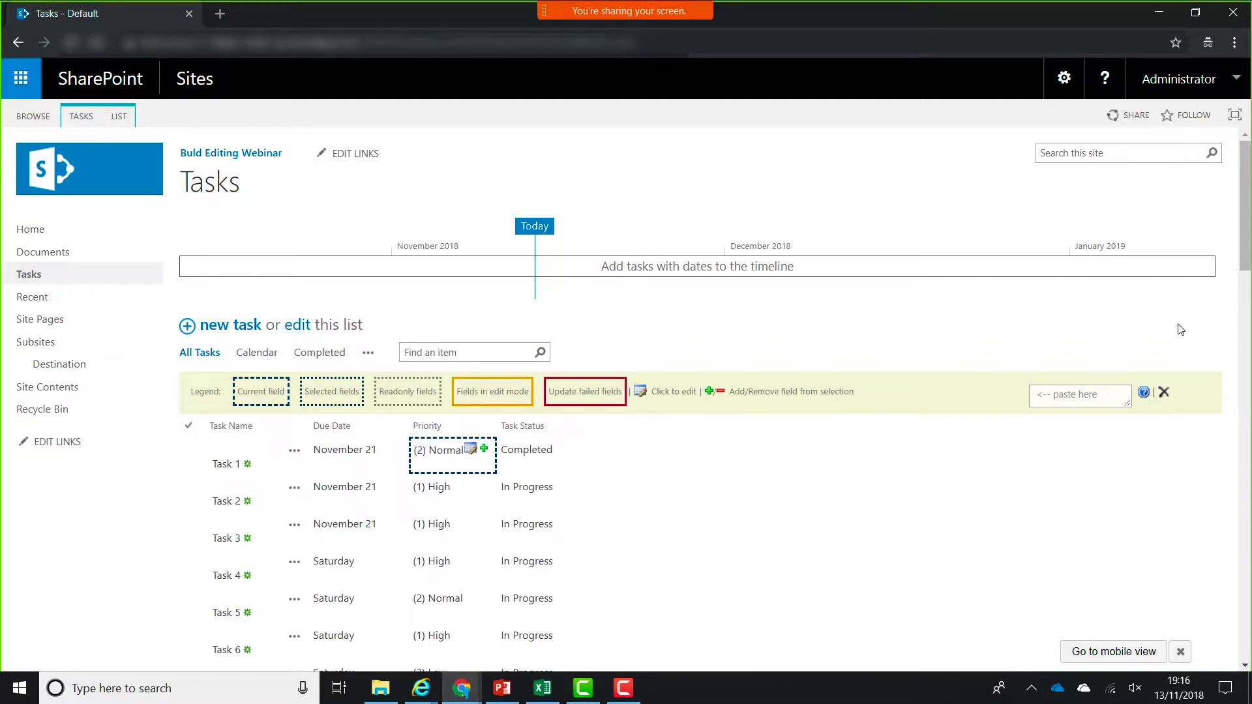
{"action": "key", "text": "Left"}
{"action": "key", "text": "Down"}
{"action": "key", "text": "Down"}
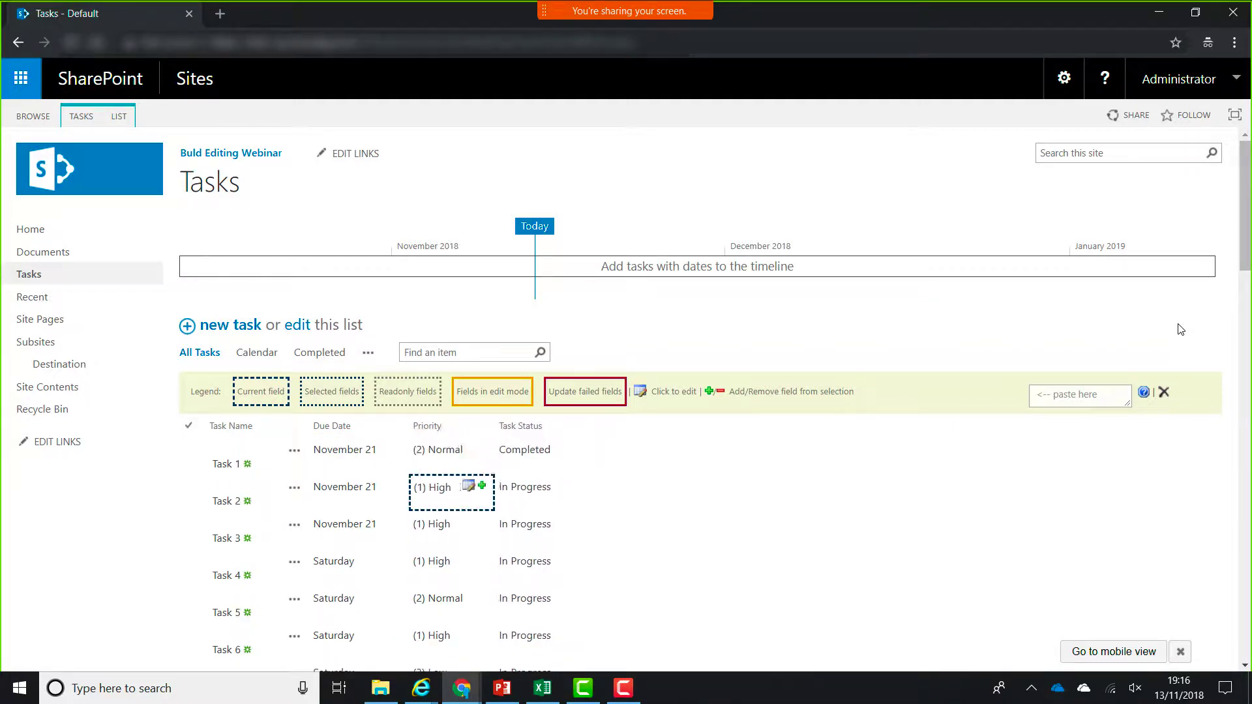
{"action": "key", "text": "Up"}
{"action": "key", "text": "Down"}
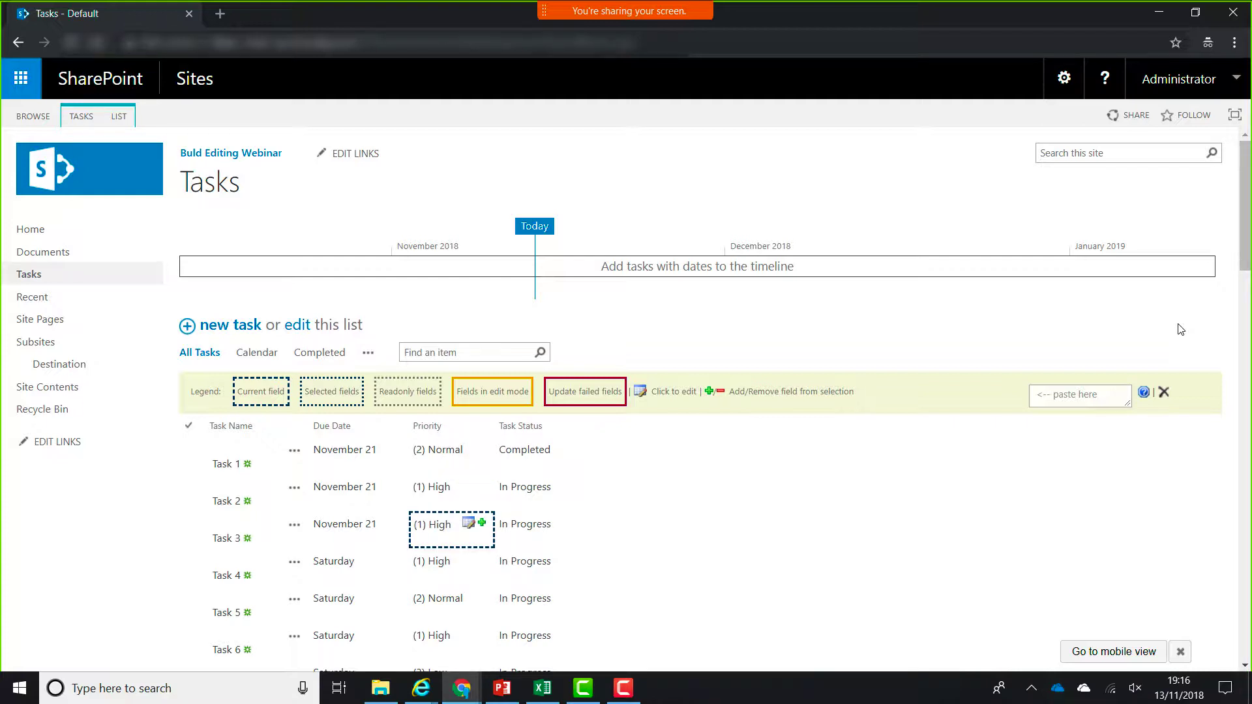
Select the Priority fields of Task 2 and Task 4 together and set both to (2) Normal.
{"action": "key", "text": "Up"}
{"action": "key", "text": "shift+Down"}
{"action": "key", "text": "Down"}
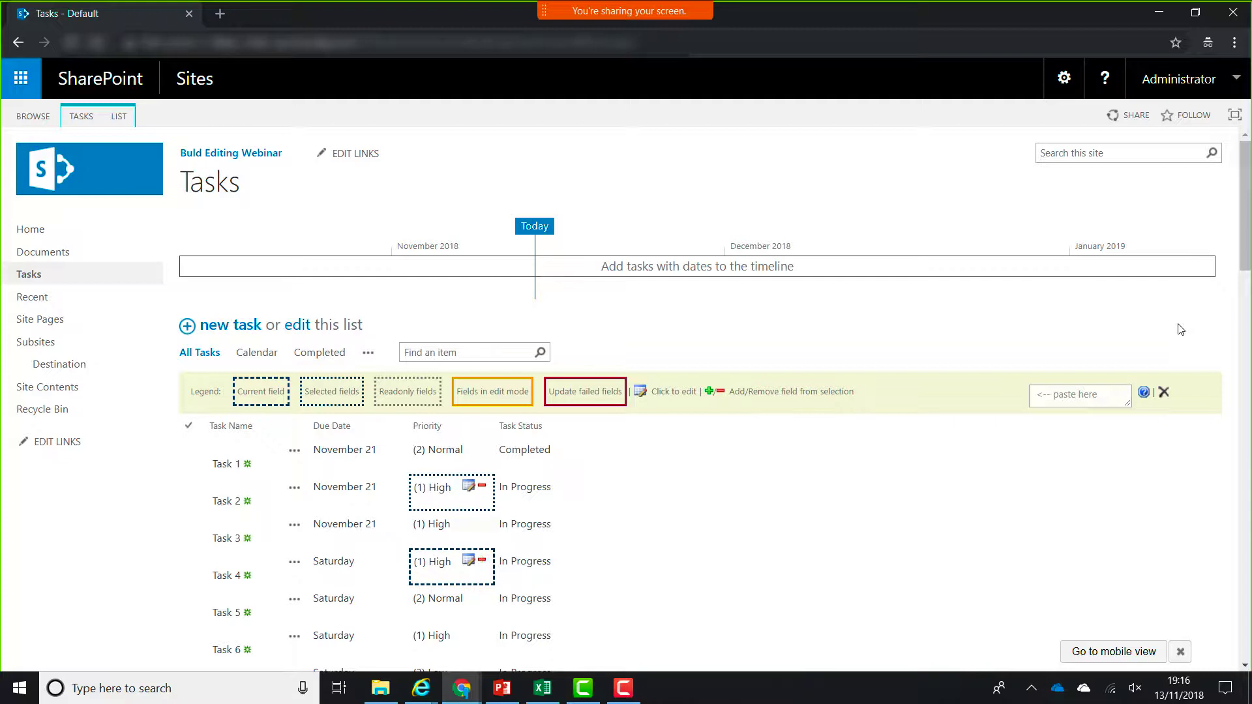
{"action": "key", "text": "Return"}
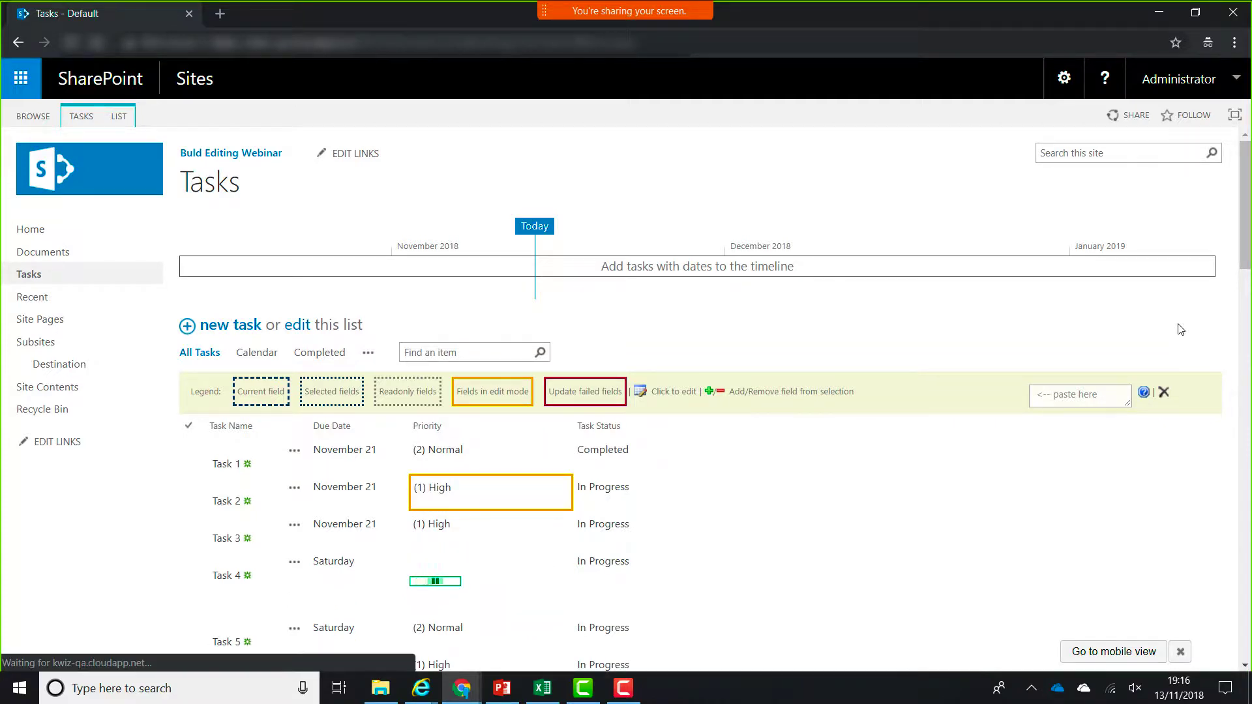
{"action": "key", "text": "Down"}
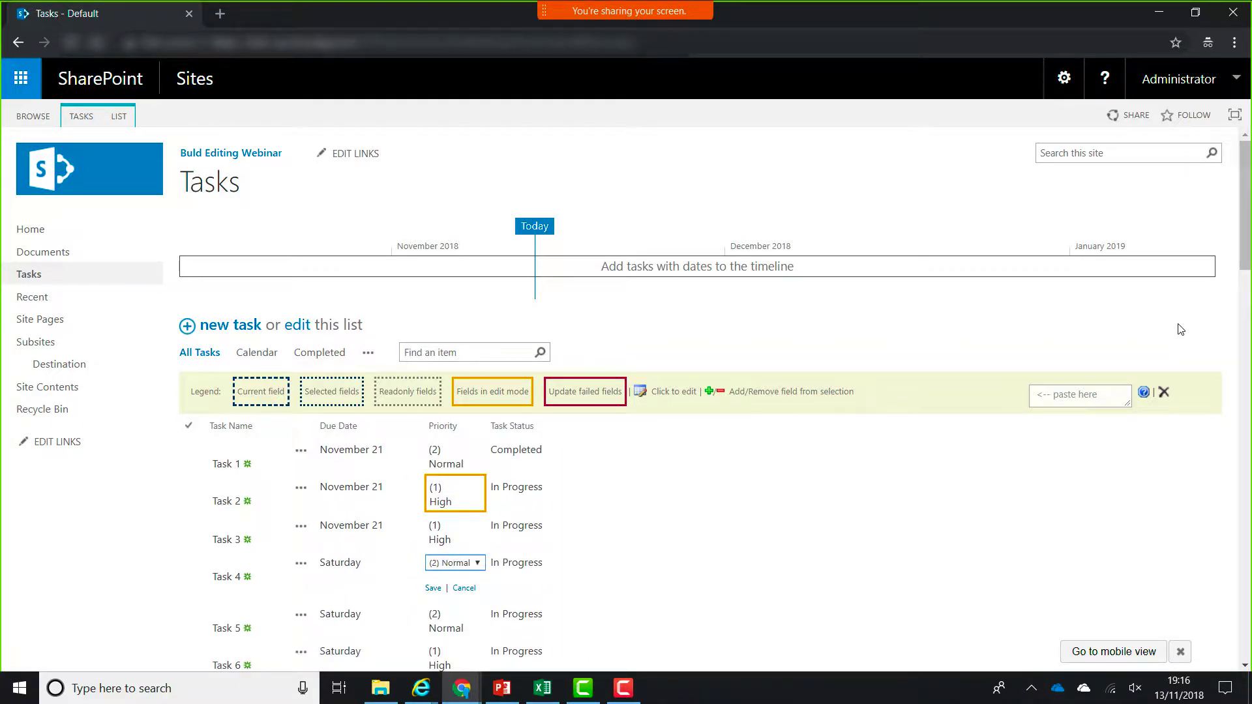
{"action": "key", "text": "Return"}
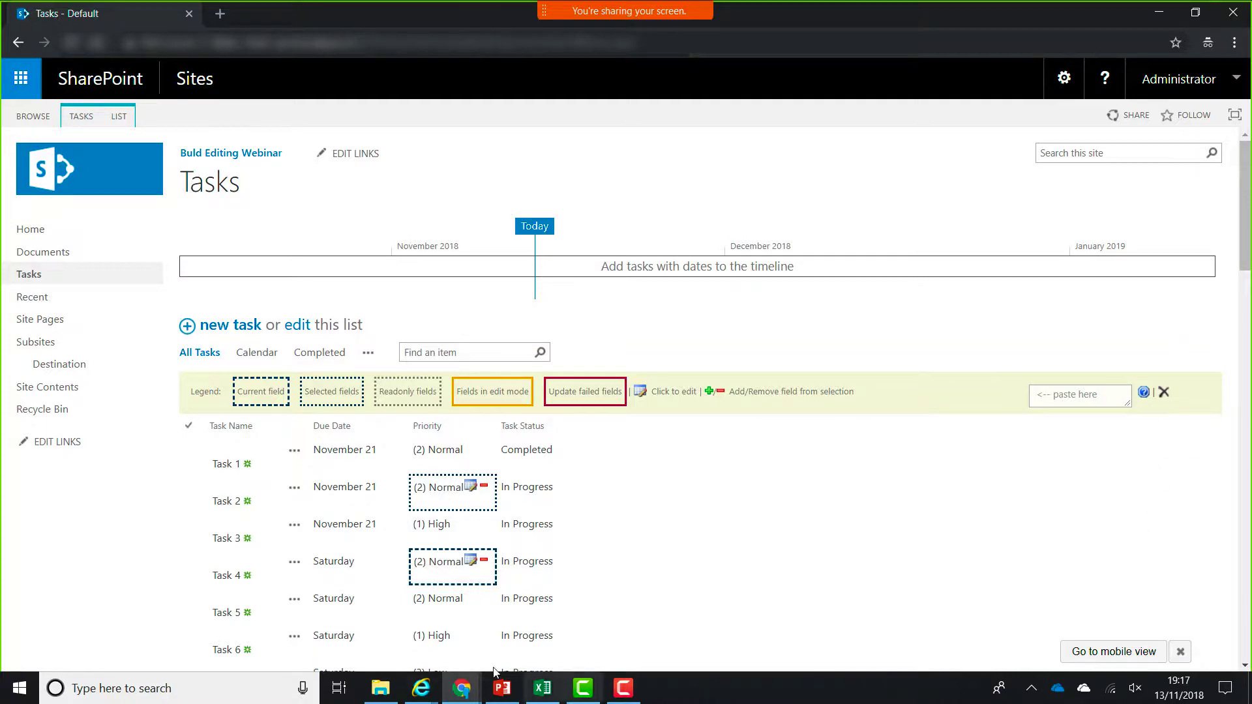
Switch back to Internet Explorer, open the Buld Editing Webinar Documents library, and compare it with the Destination site's Documents library.
{"action": "left_click", "coordinate": [418, 686]}
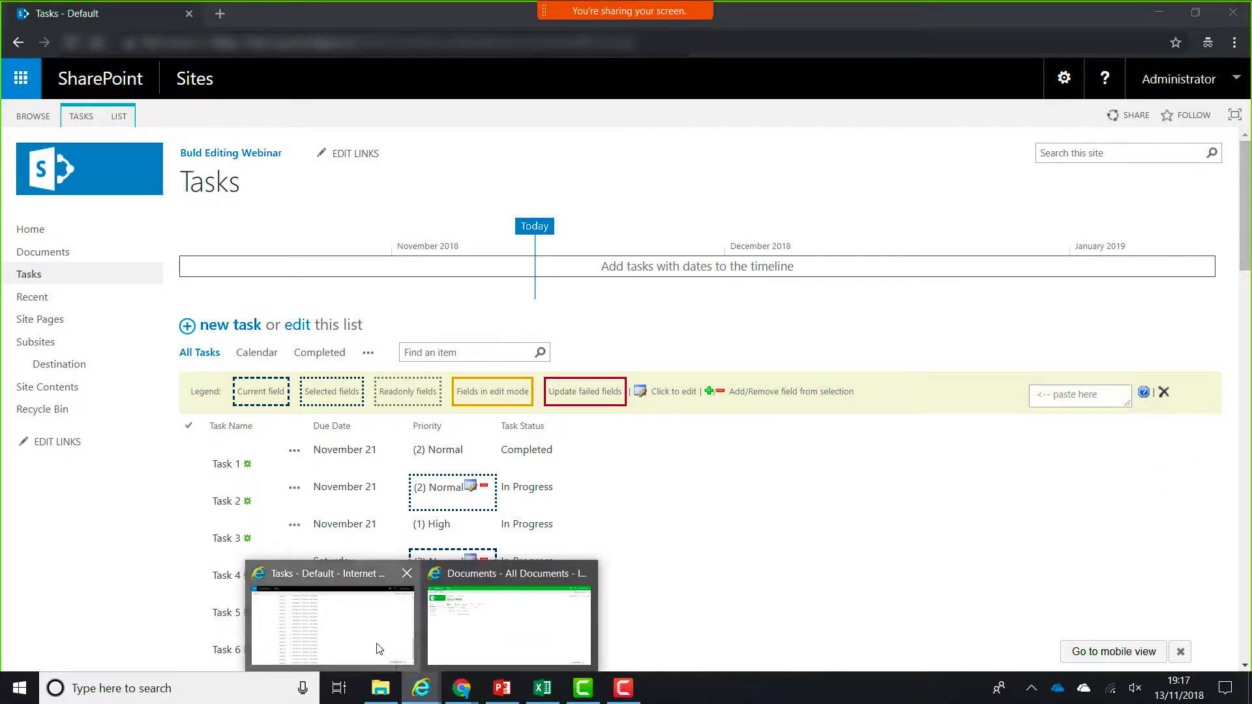
{"action": "left_click", "coordinate": [380, 649]}
{"action": "scroll", "coordinate": [124, 431], "scroll_direction": "up", "scroll_amount": 15}
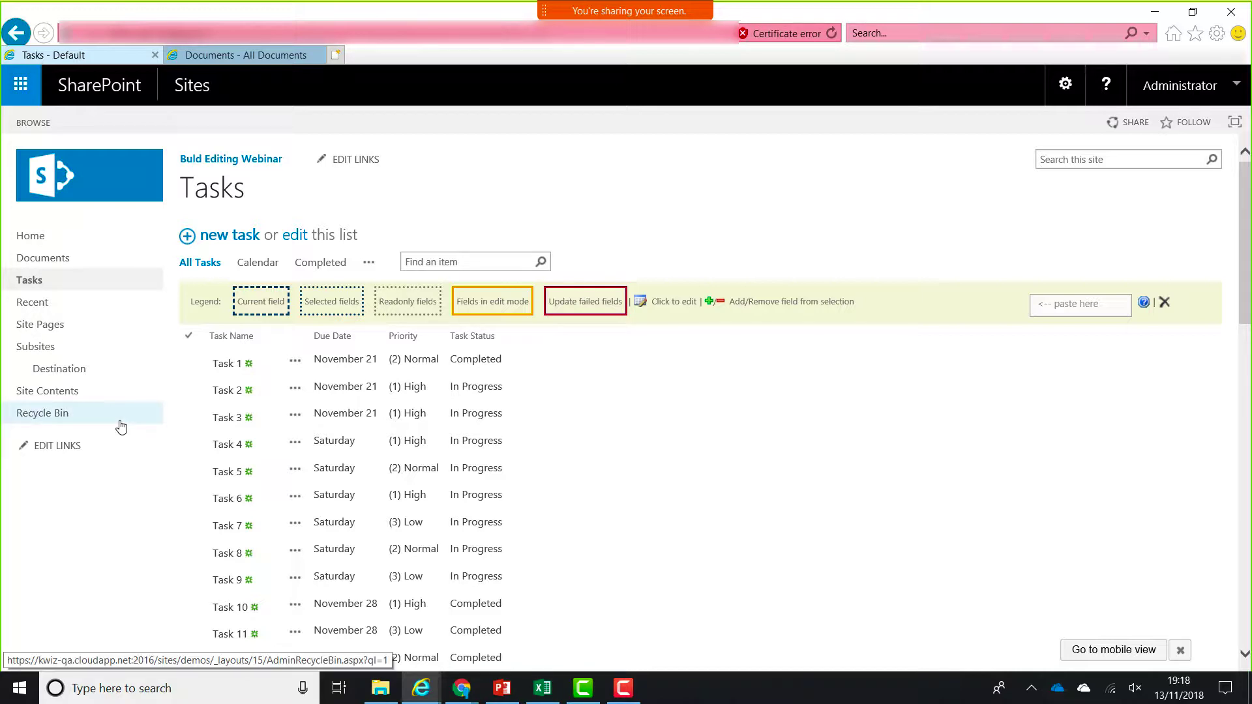
{"action": "left_click", "coordinate": [96, 262]}
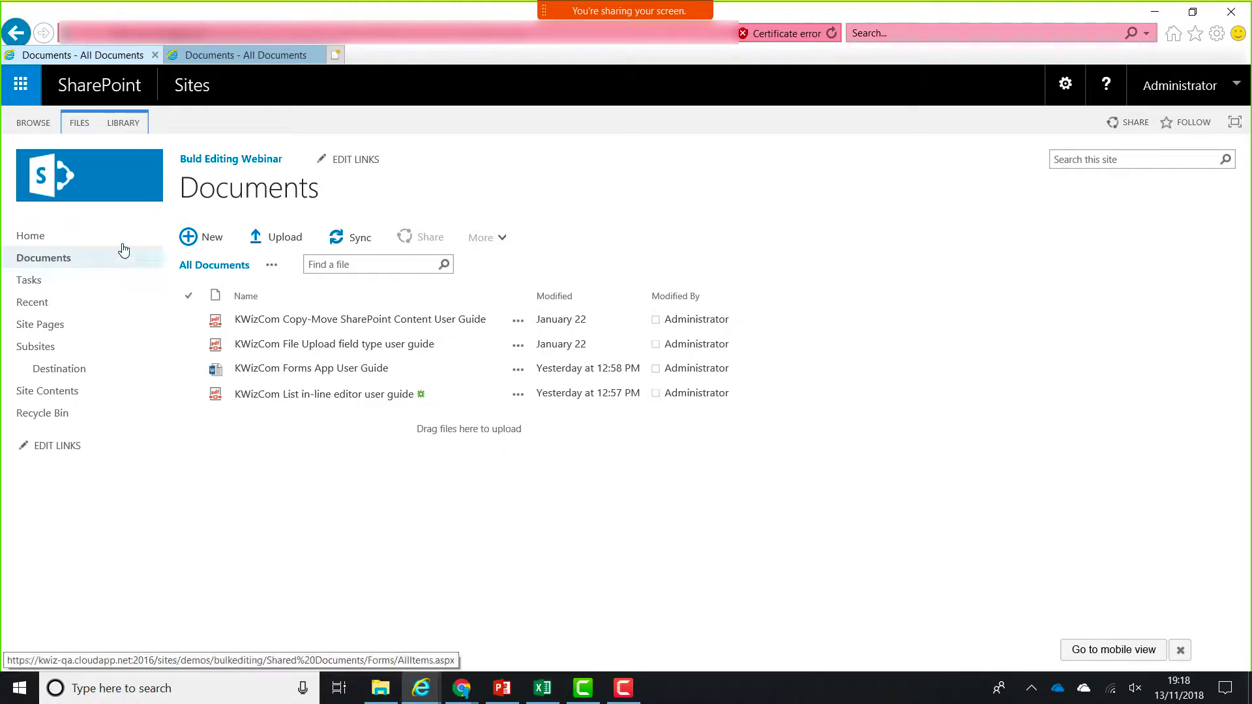
{"action": "left_click", "coordinate": [269, 55]}
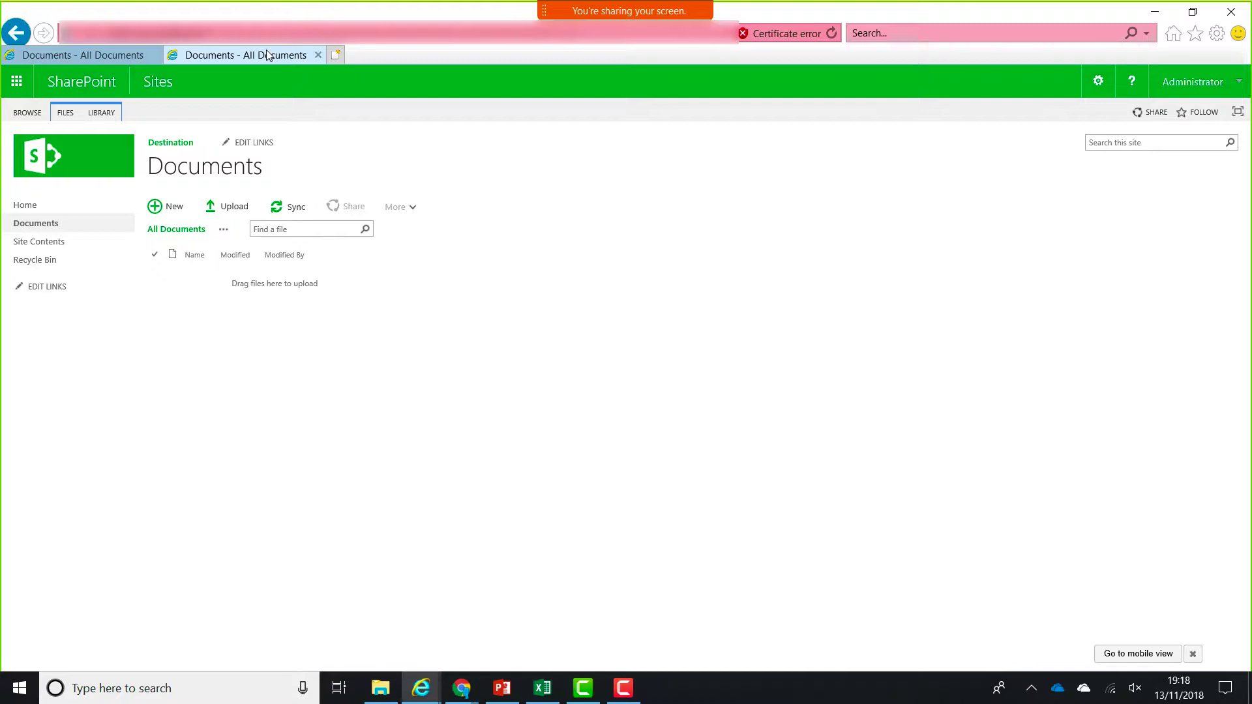
{"action": "left_click", "coordinate": [114, 59]}
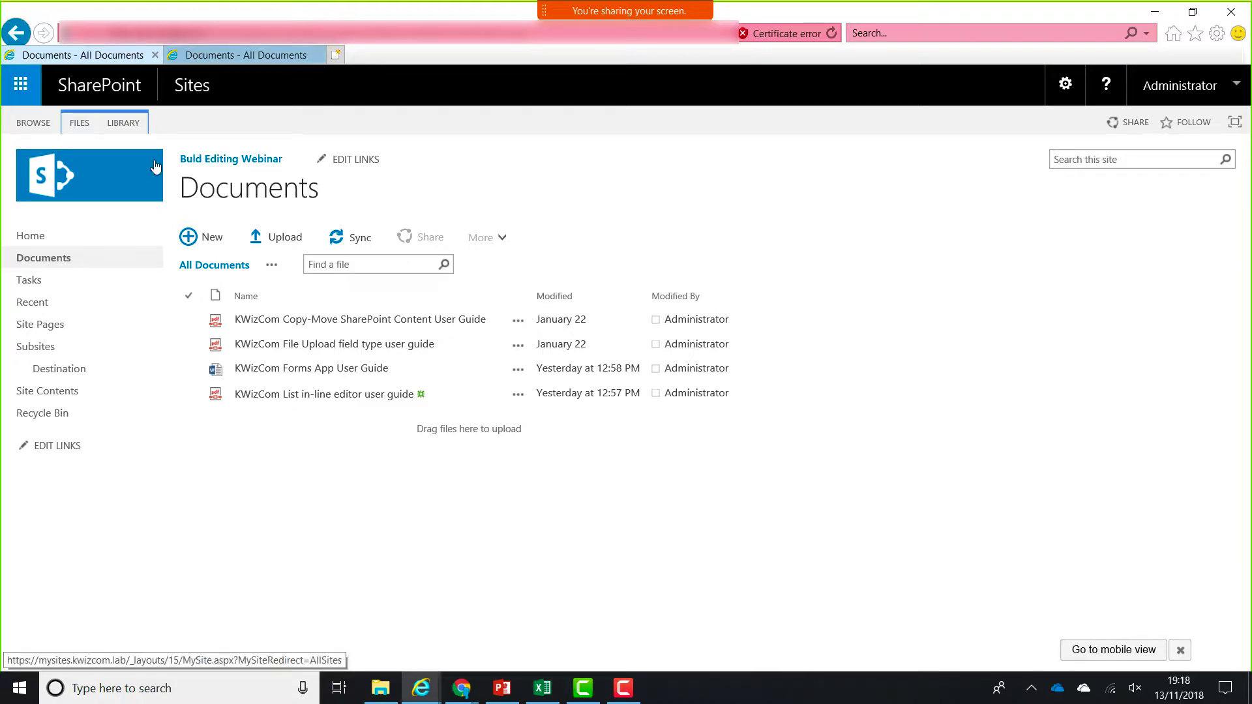
Copy the KWizCom Copy-Move SharePoint Content User Guide from the source Documents library.
{"action": "left_click", "coordinate": [187, 324]}
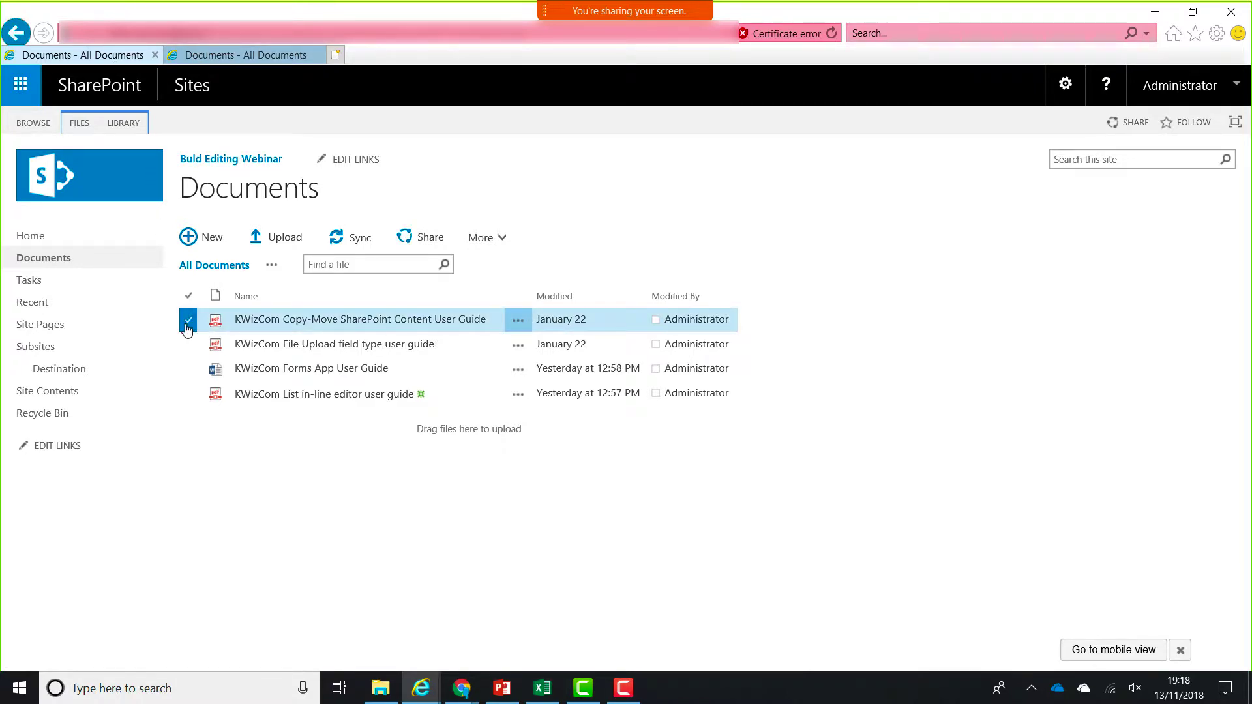
{"action": "left_click", "coordinate": [85, 127]}
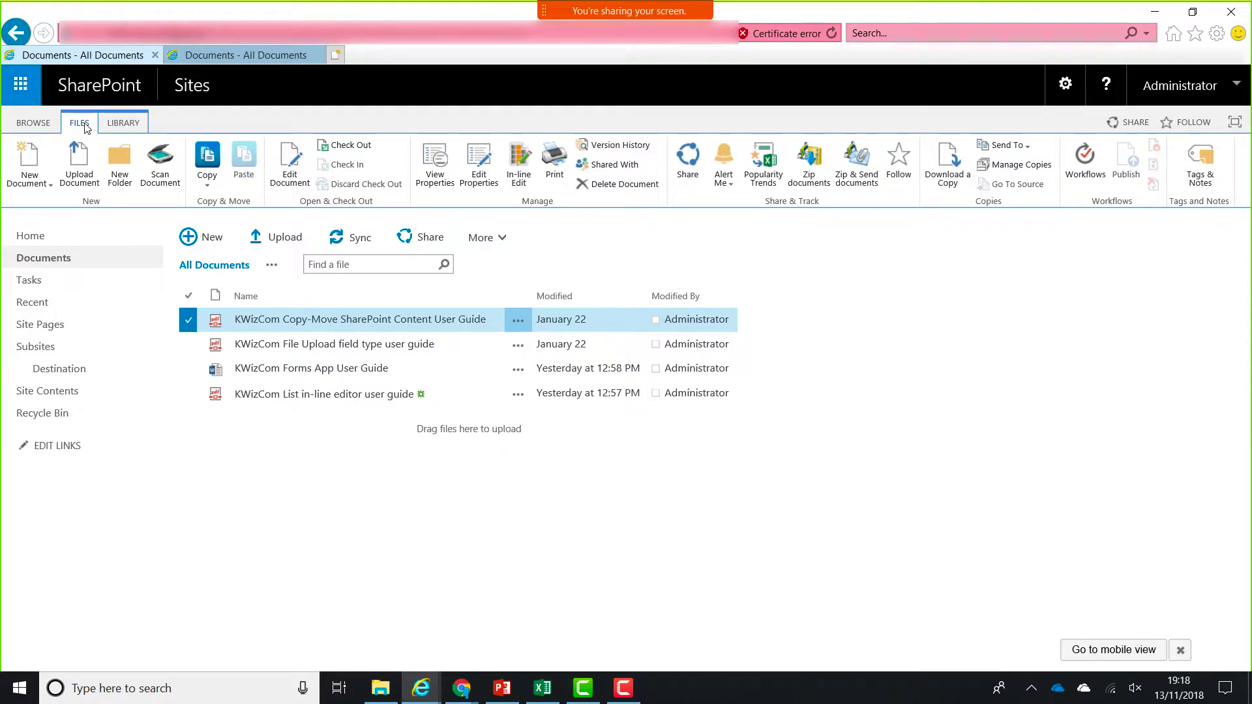
{"action": "left_click", "coordinate": [208, 189]}
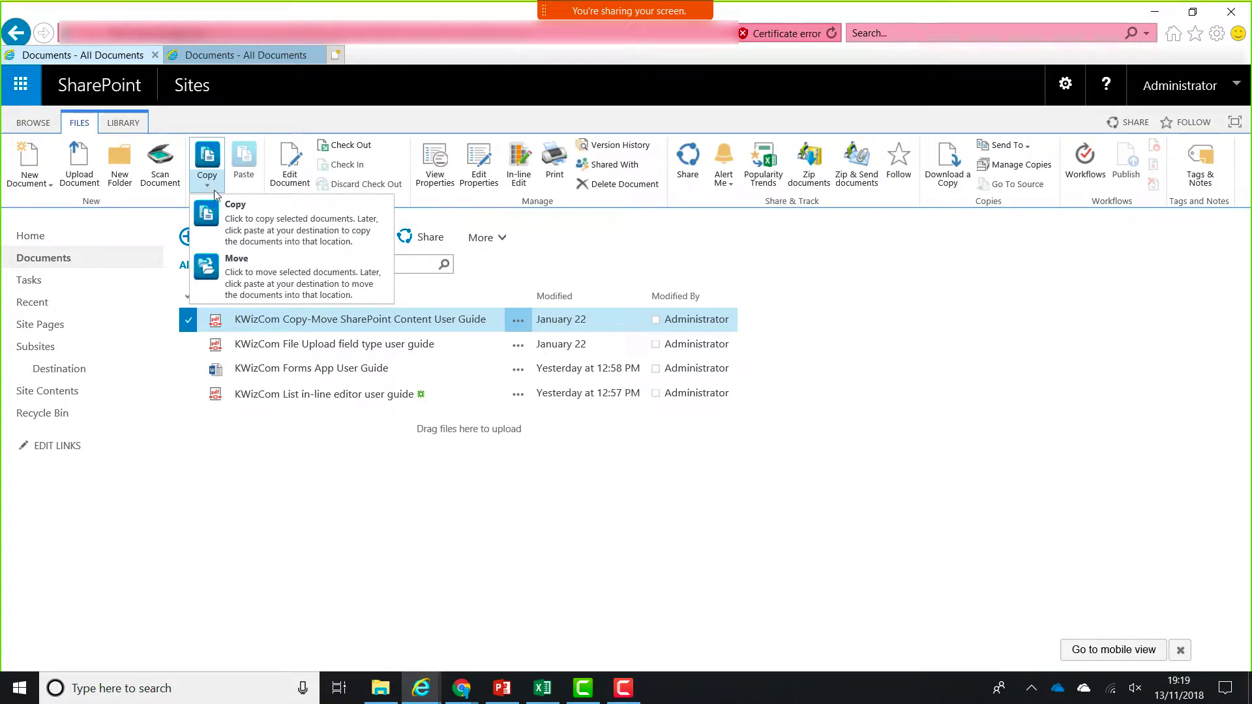
{"action": "left_click", "coordinate": [246, 213]}
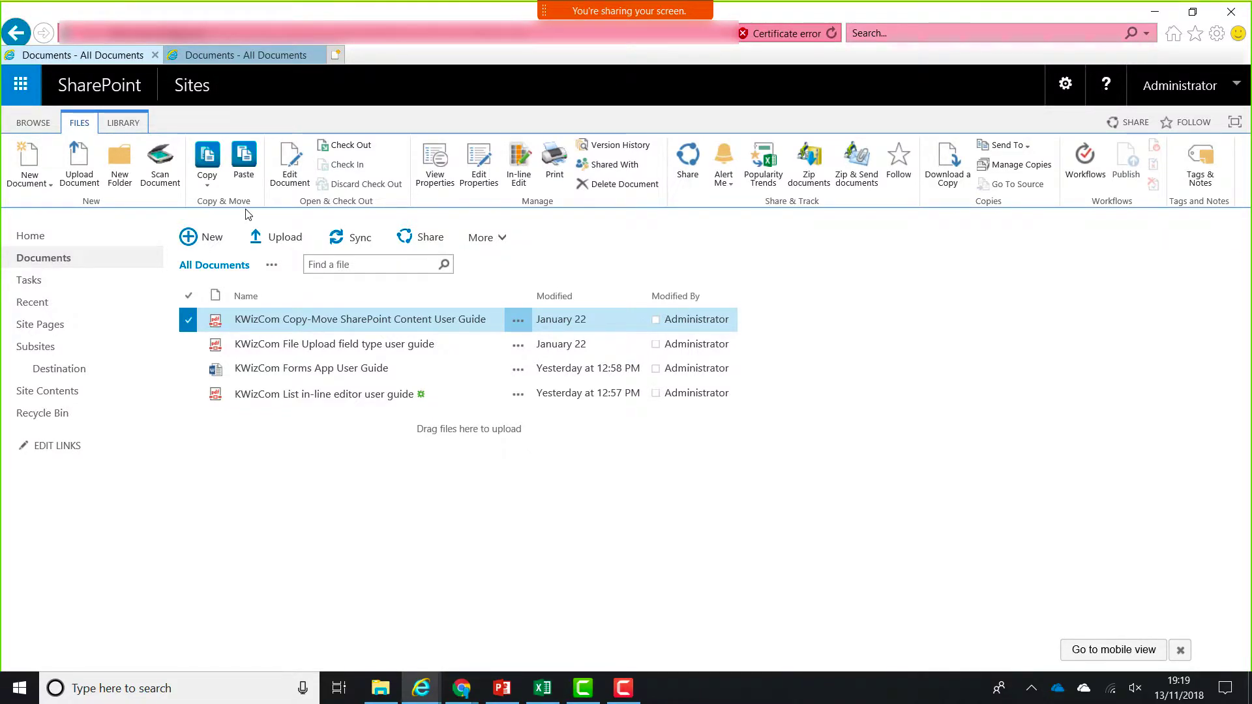
Refresh the Destination site's Documents library and paste the copied file there, keeping overwrite for existing files or folders.
{"action": "left_click", "coordinate": [256, 60]}
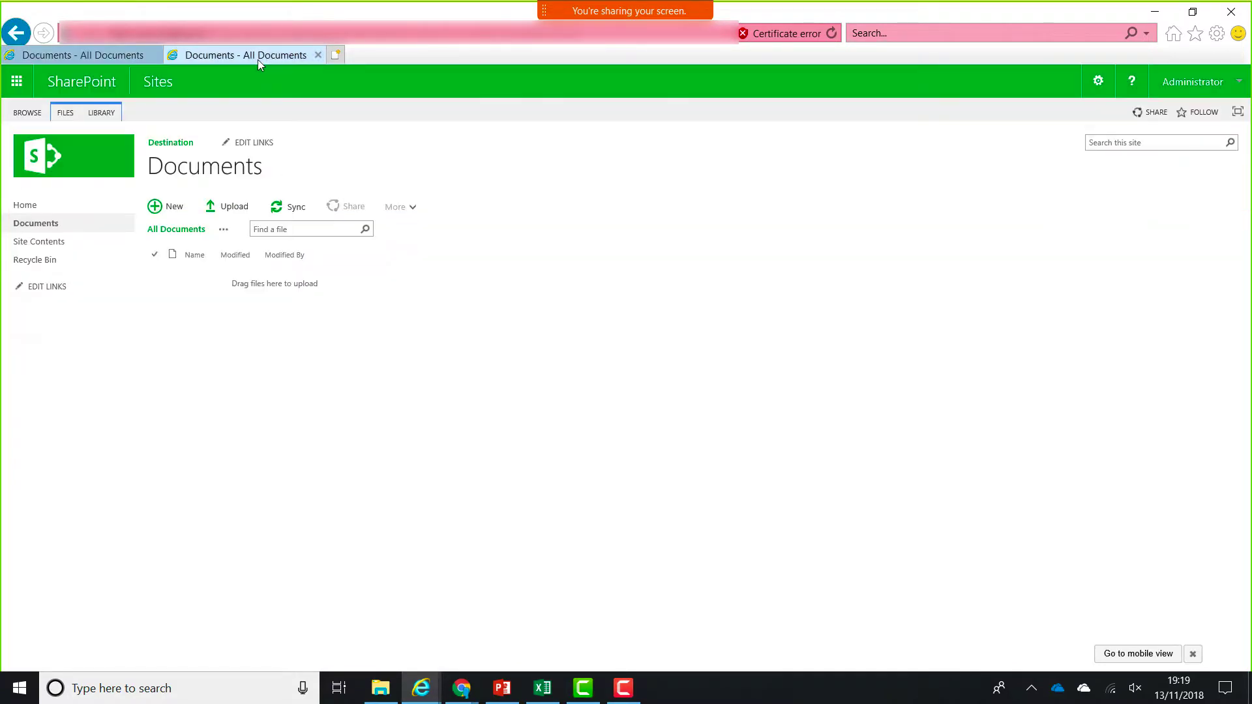
{"action": "left_click", "coordinate": [67, 114]}
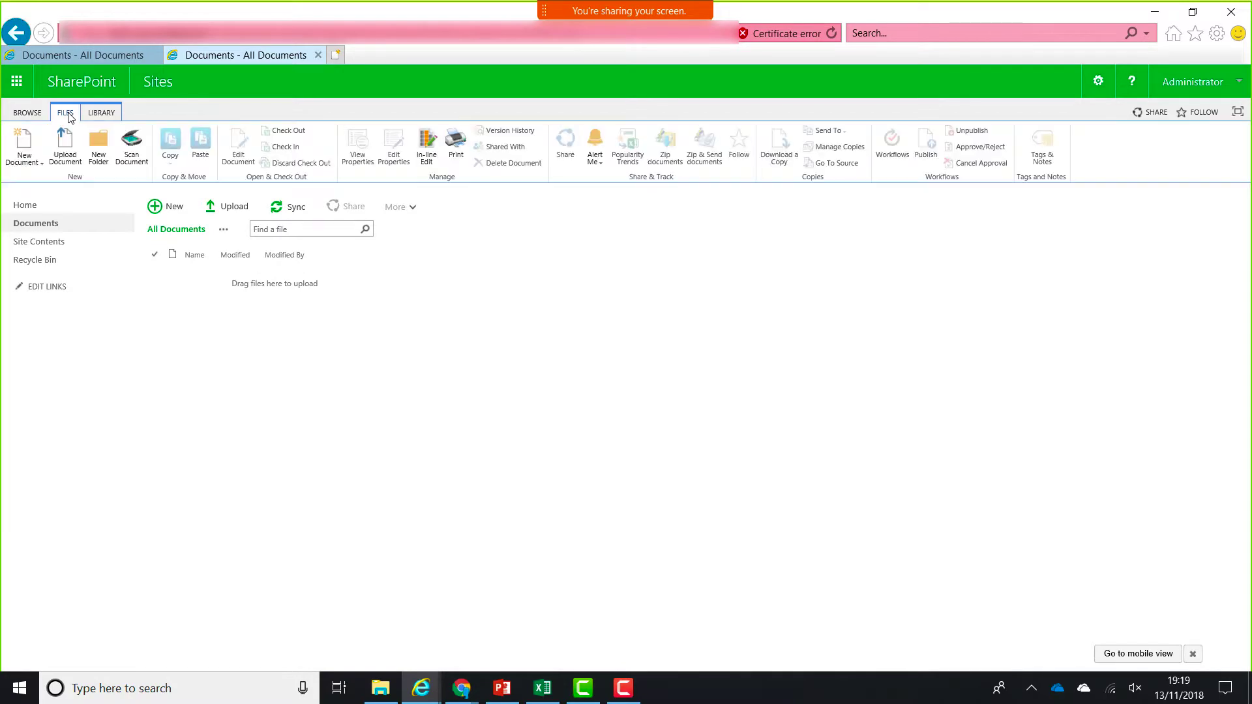
{"action": "left_click", "coordinate": [832, 33]}
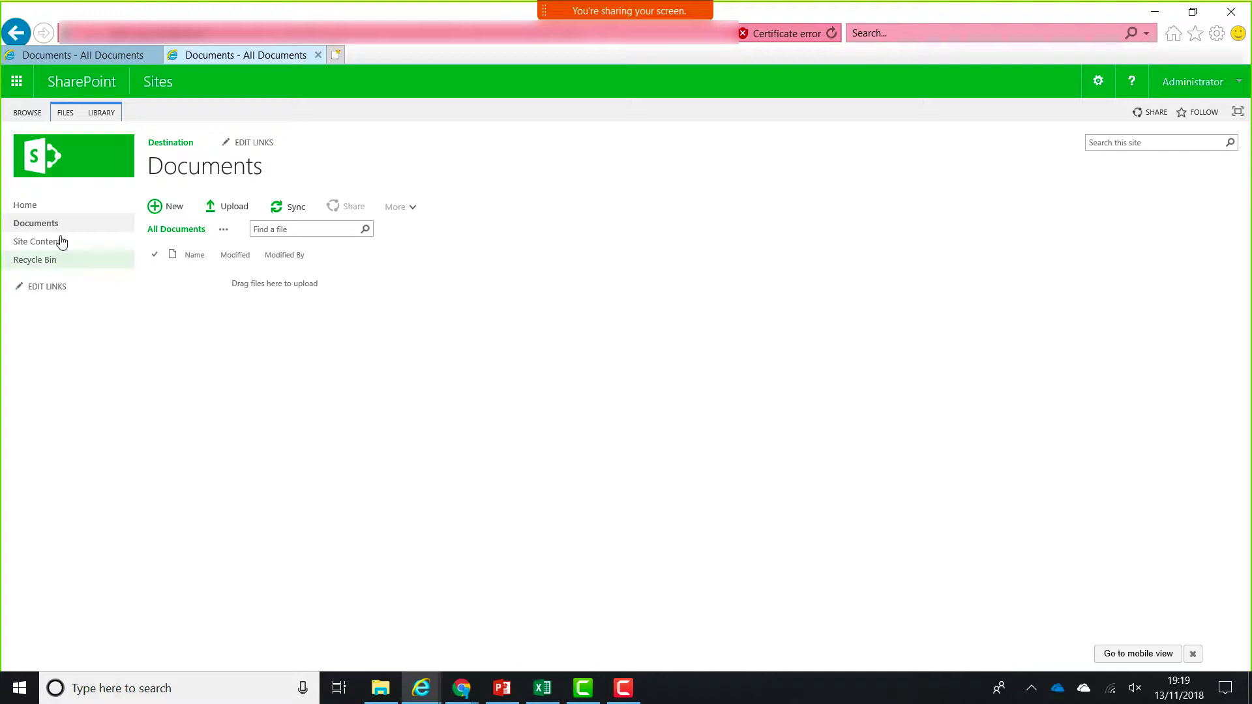
{"action": "left_click", "coordinate": [72, 116]}
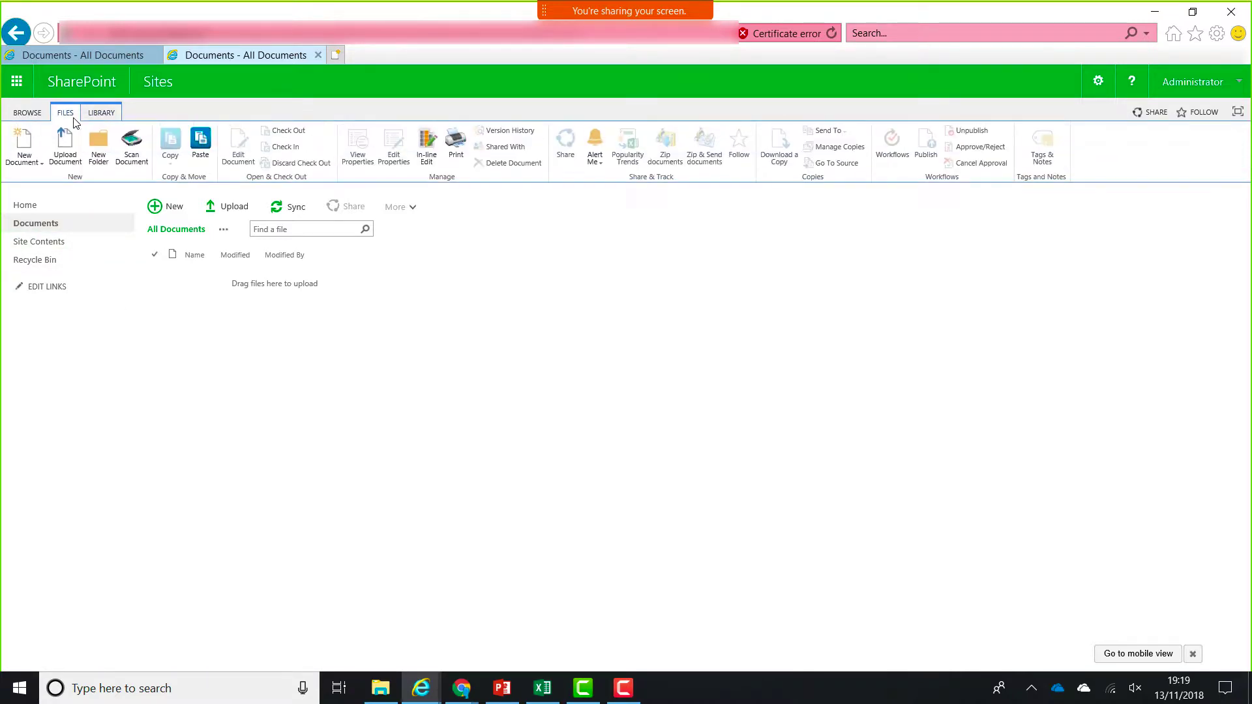
{"action": "left_click", "coordinate": [203, 145]}
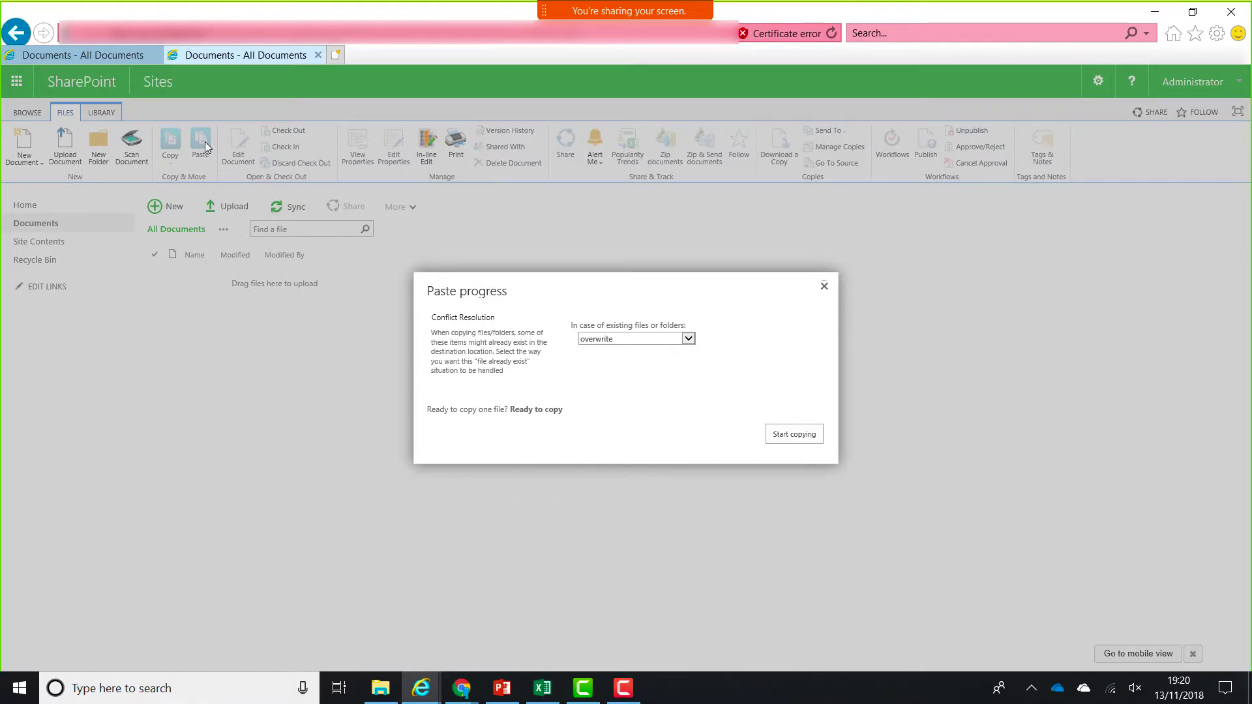
{"action": "left_click", "coordinate": [689, 339]}
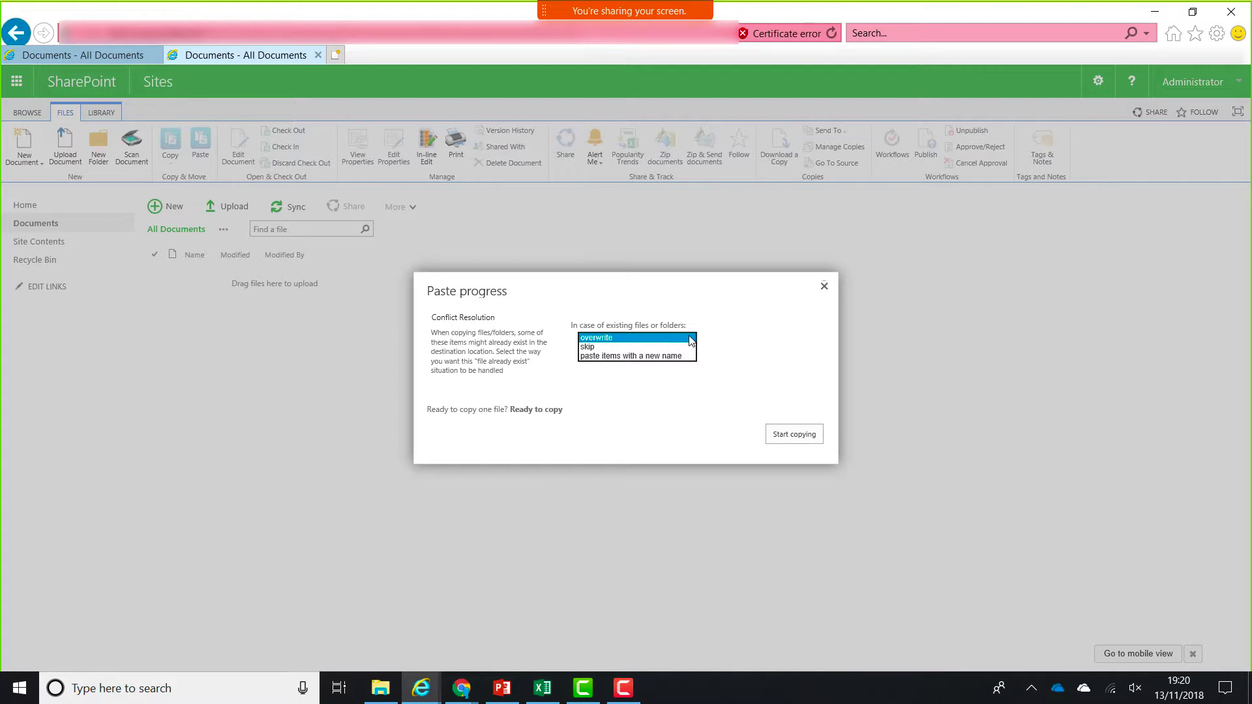
{"action": "left_click", "coordinate": [690, 338]}
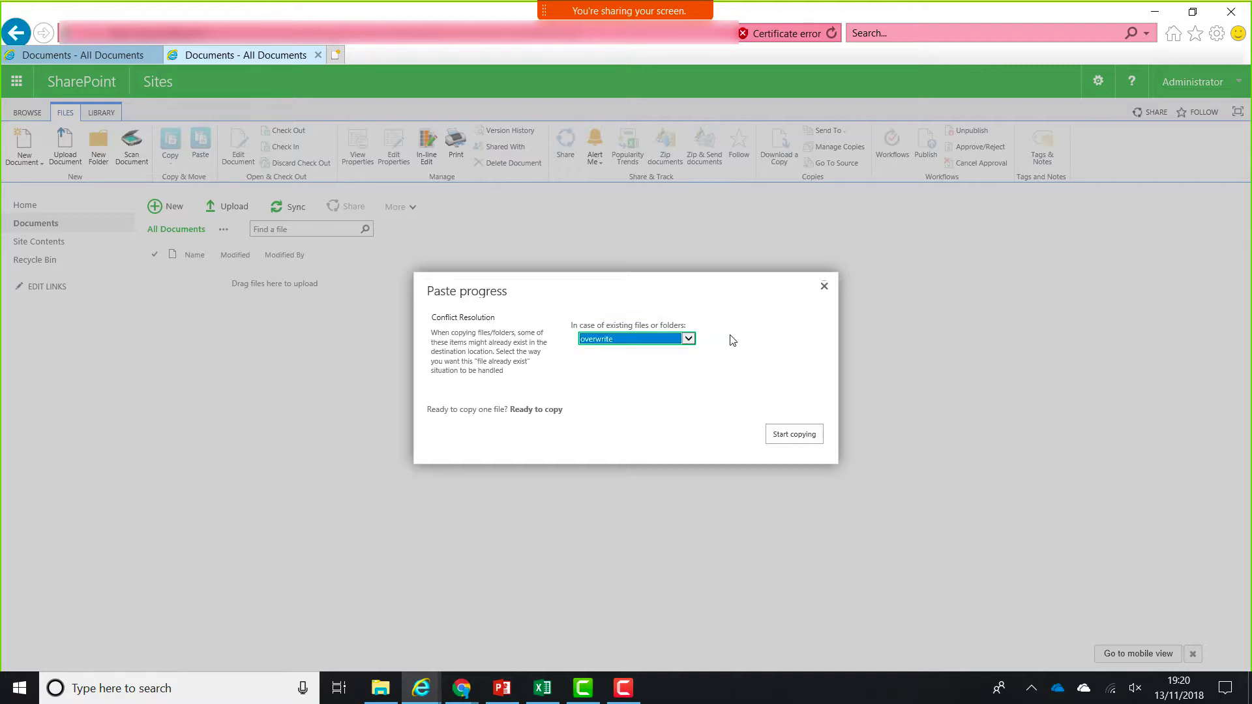
{"action": "left_click", "coordinate": [793, 435]}
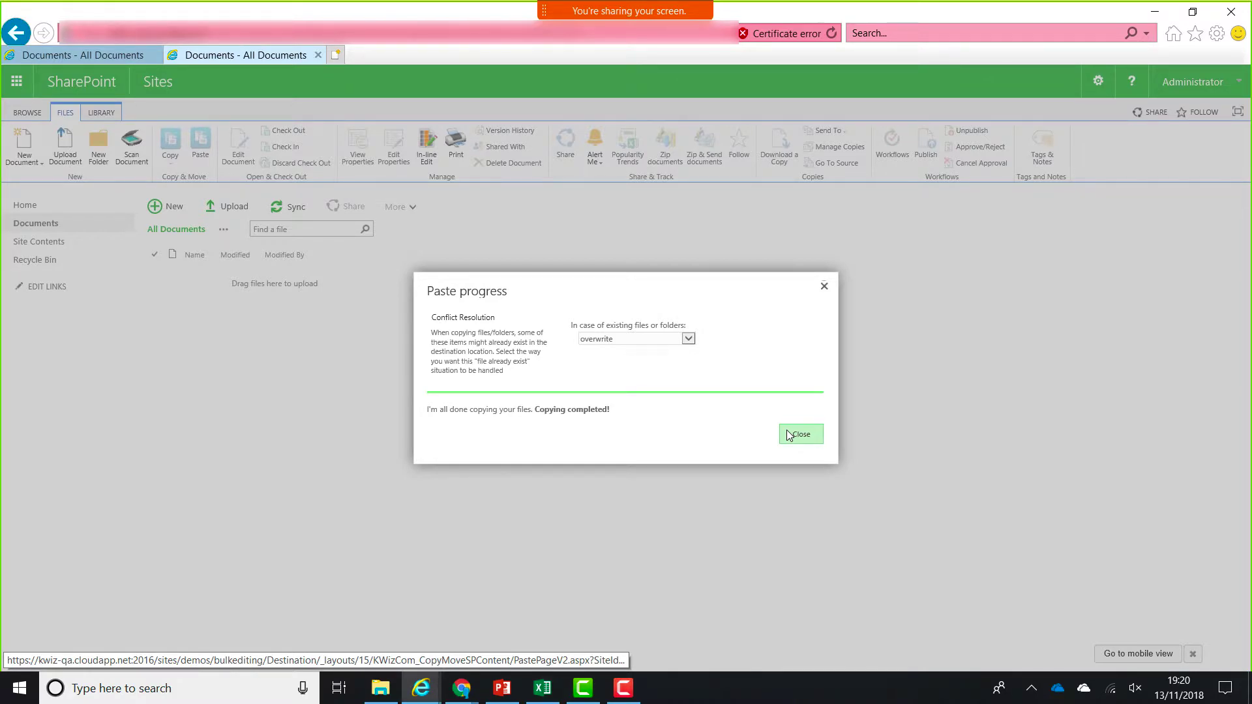
{"action": "left_click", "coordinate": [790, 435]}
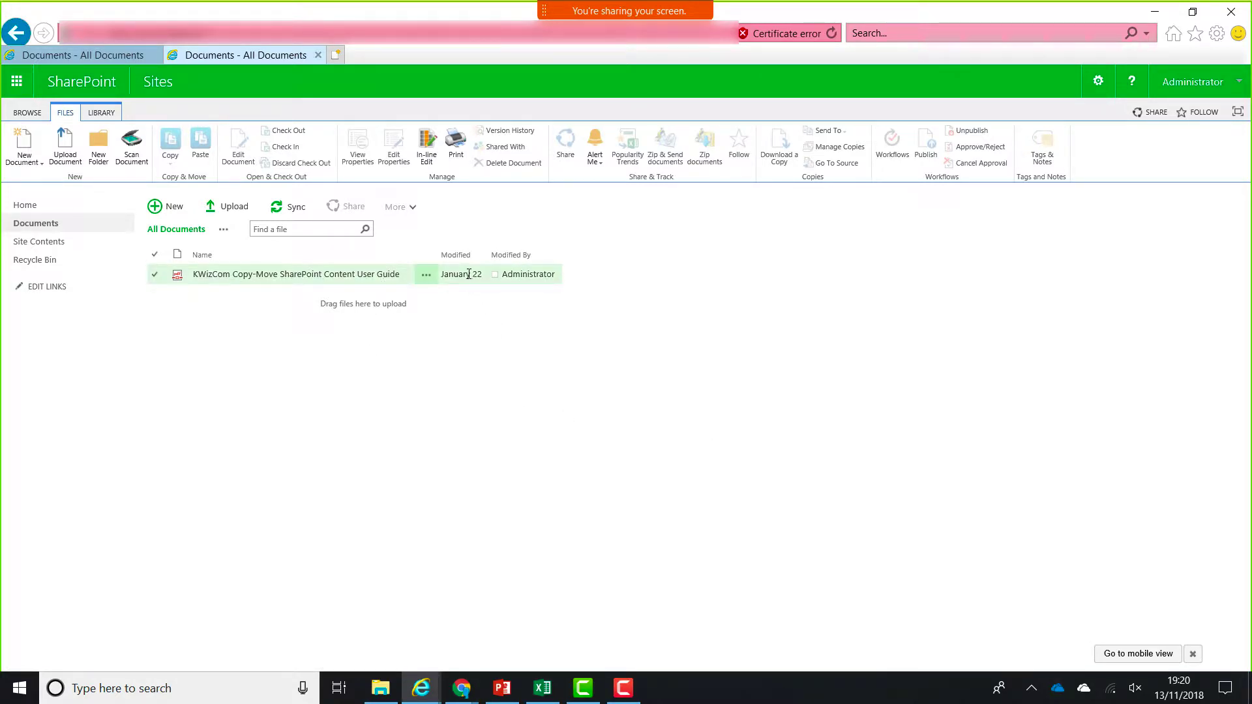
{"action": "mouse_move", "coordinate": [456, 276]}
Return to the source Documents library and copy only the KWizCom File Upload field type user guide and KWizCom Forms App User Guide.
{"action": "left_click", "coordinate": [129, 55]}
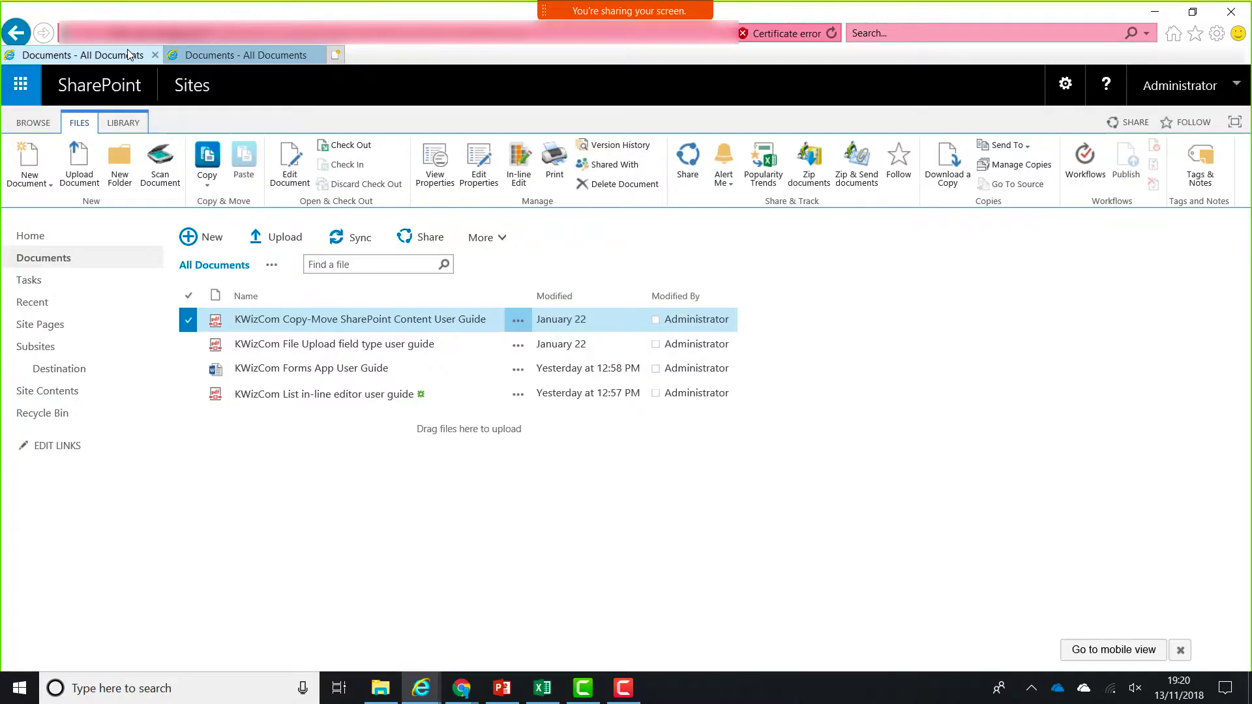
{"action": "left_click", "coordinate": [188, 324]}
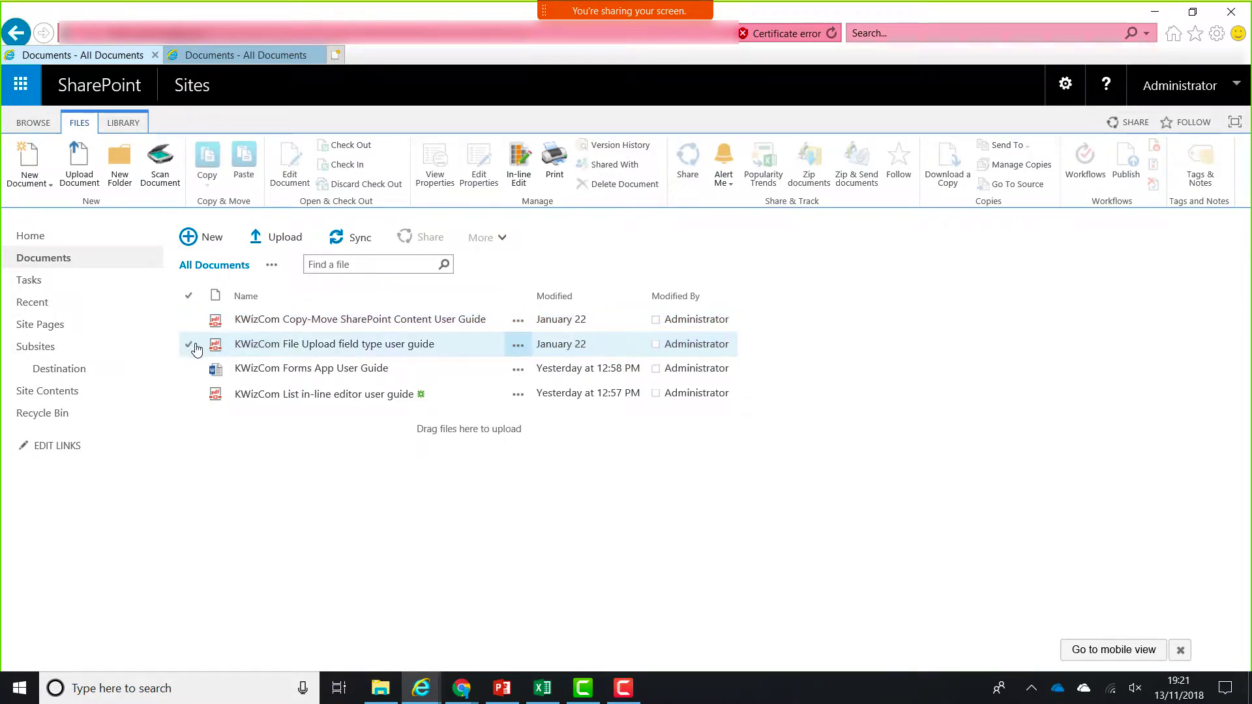
{"action": "left_click", "coordinate": [195, 348]}
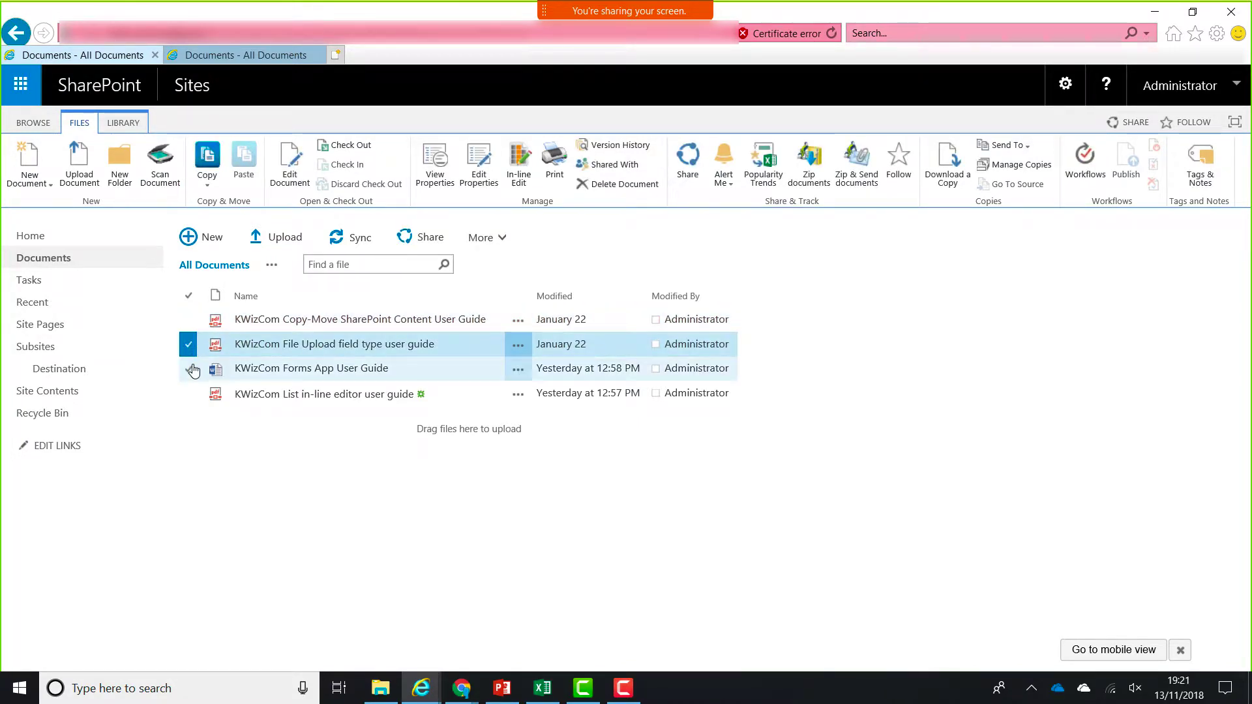
{"action": "left_click", "coordinate": [191, 369]}
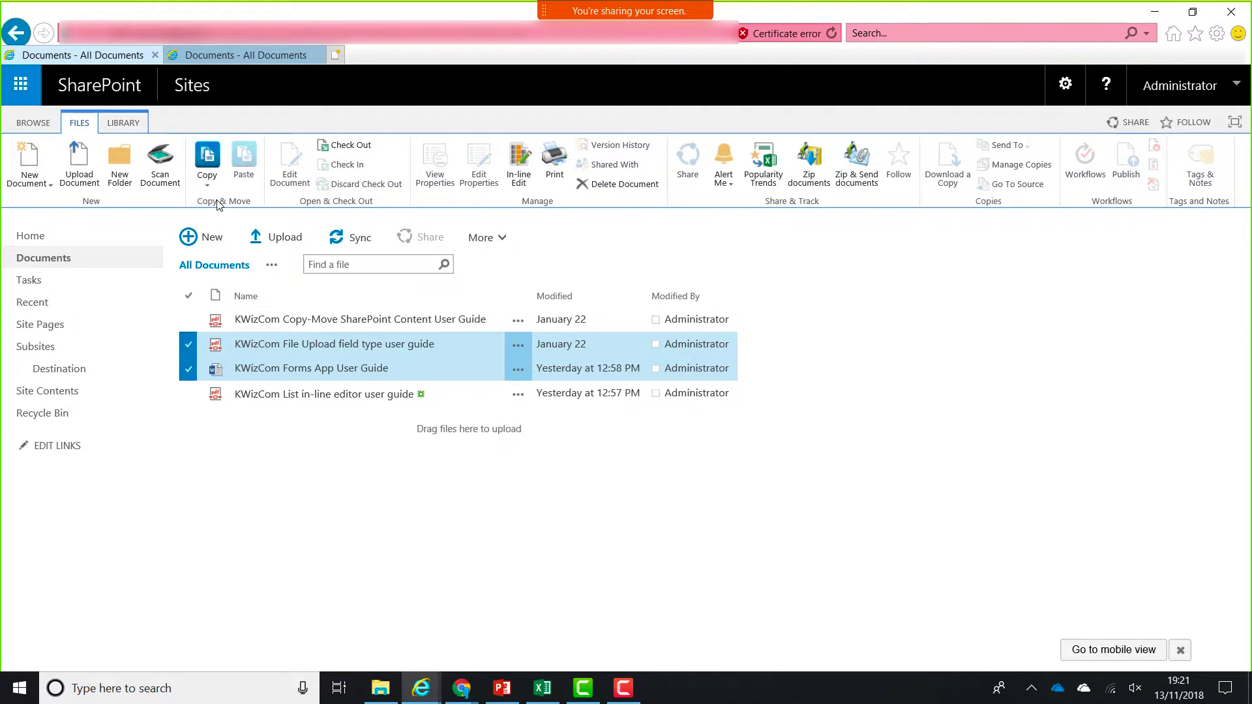
{"action": "left_click", "coordinate": [207, 182]}
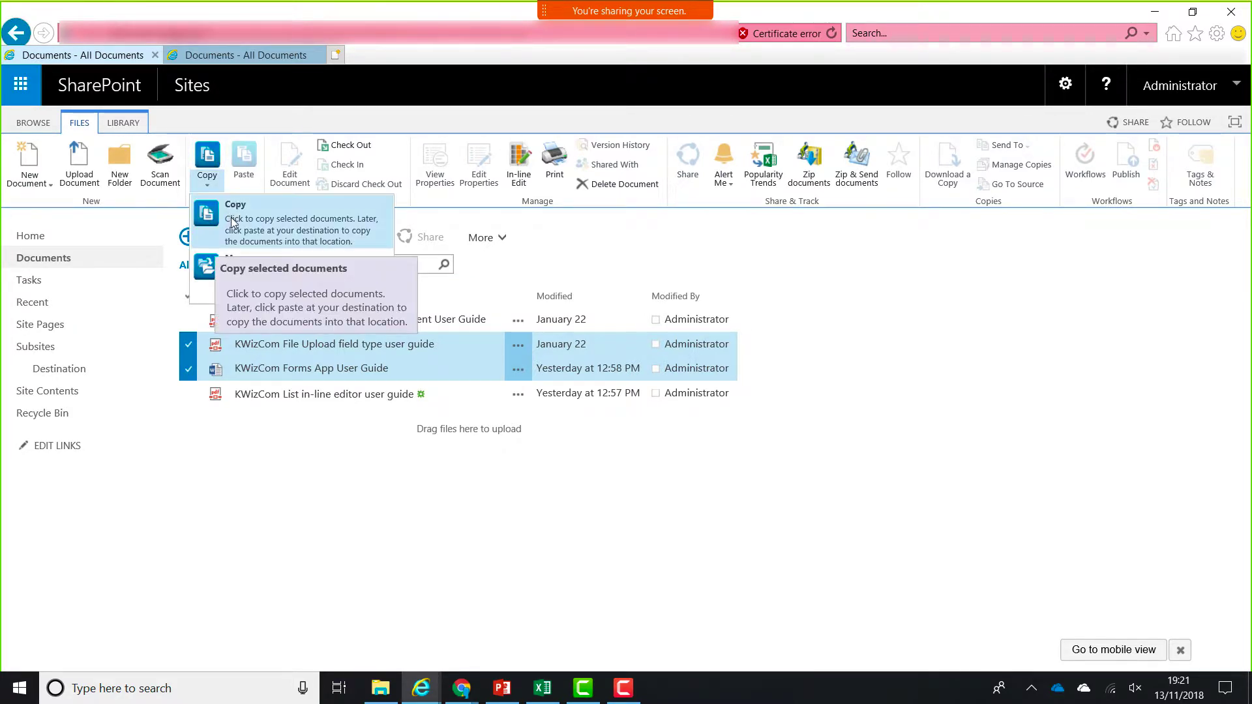
{"action": "left_click", "coordinate": [231, 218]}
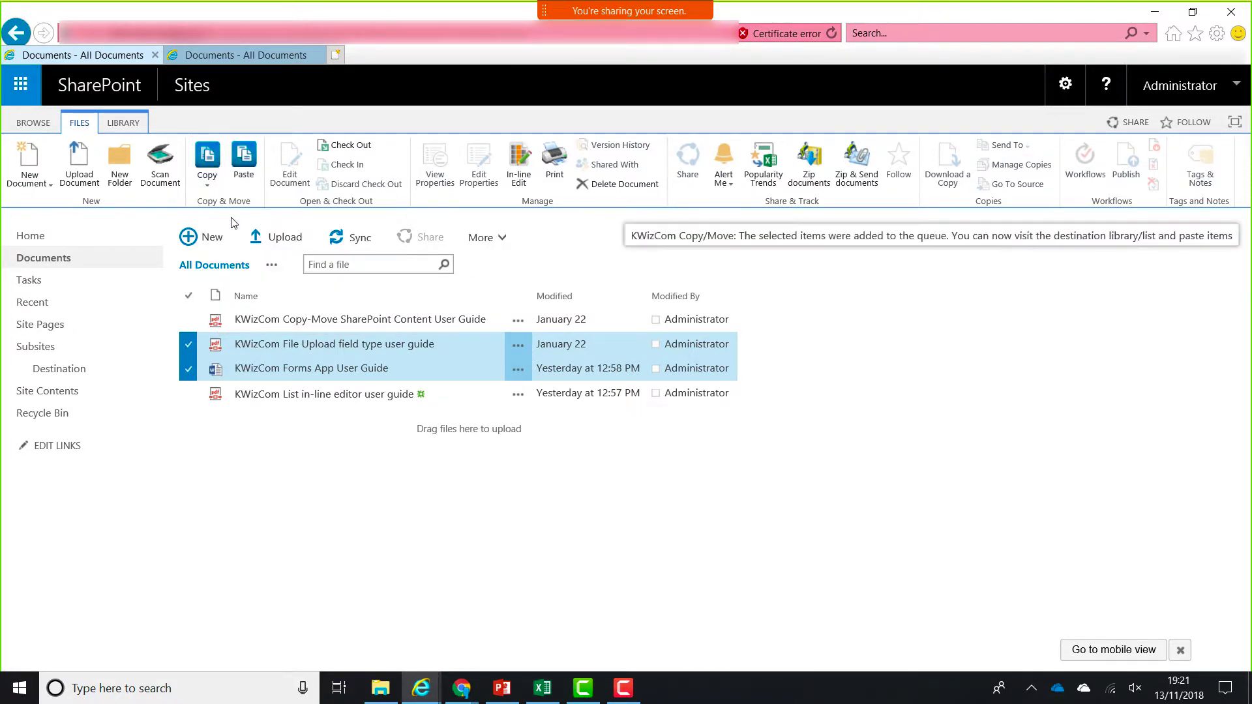
Open the Destination site's Documents library and paste the two copied user guides there, keeping overwrite for existing files or folders.
{"action": "left_click", "coordinate": [58, 369]}
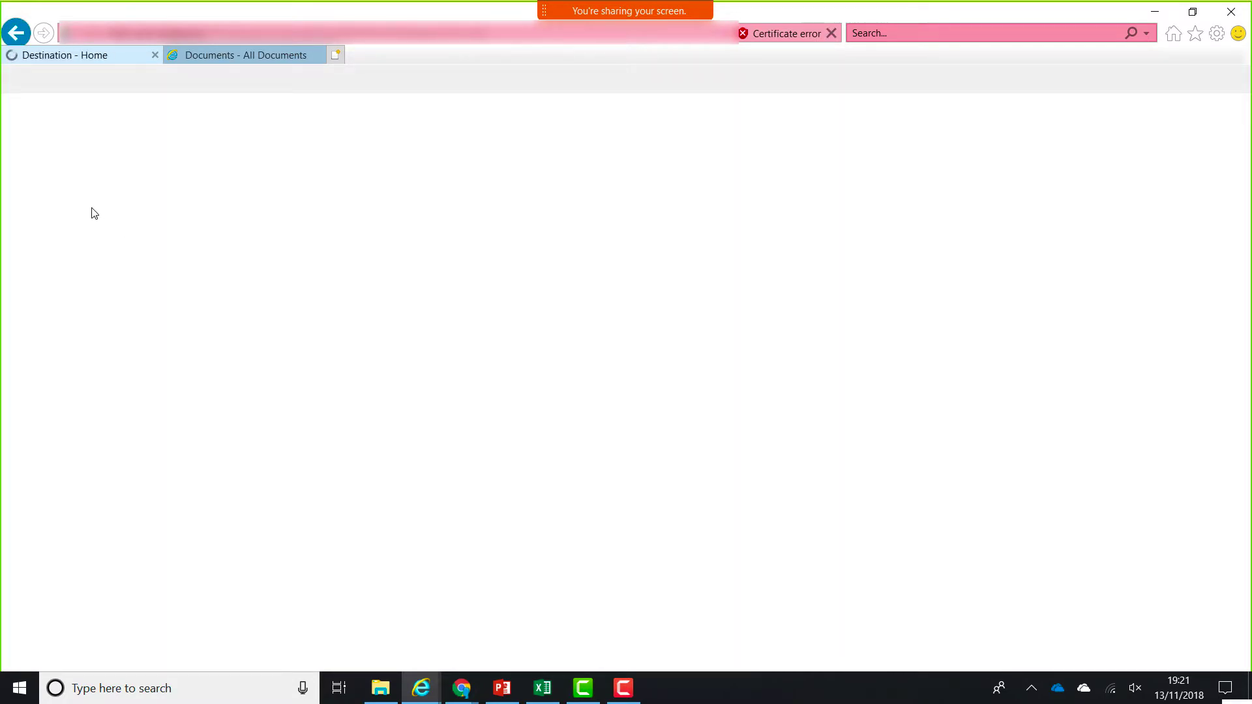
{"action": "left_click", "coordinate": [71, 255]}
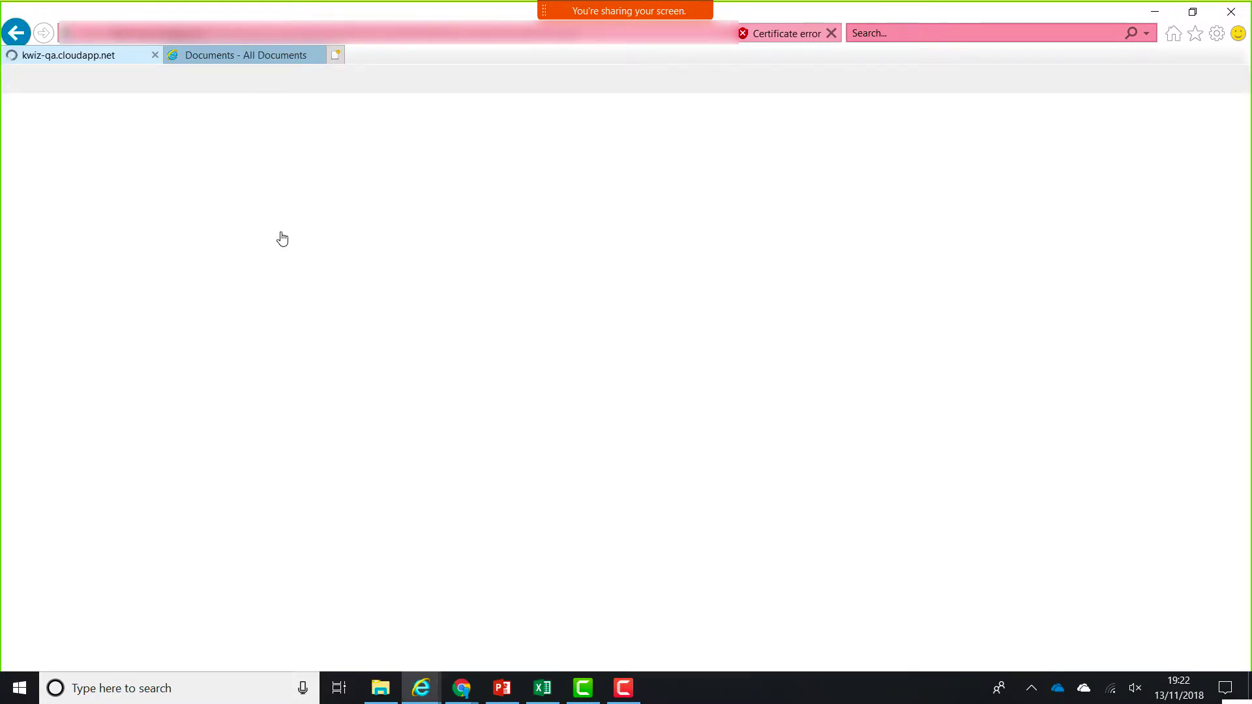
{"action": "left_click", "coordinate": [80, 124]}
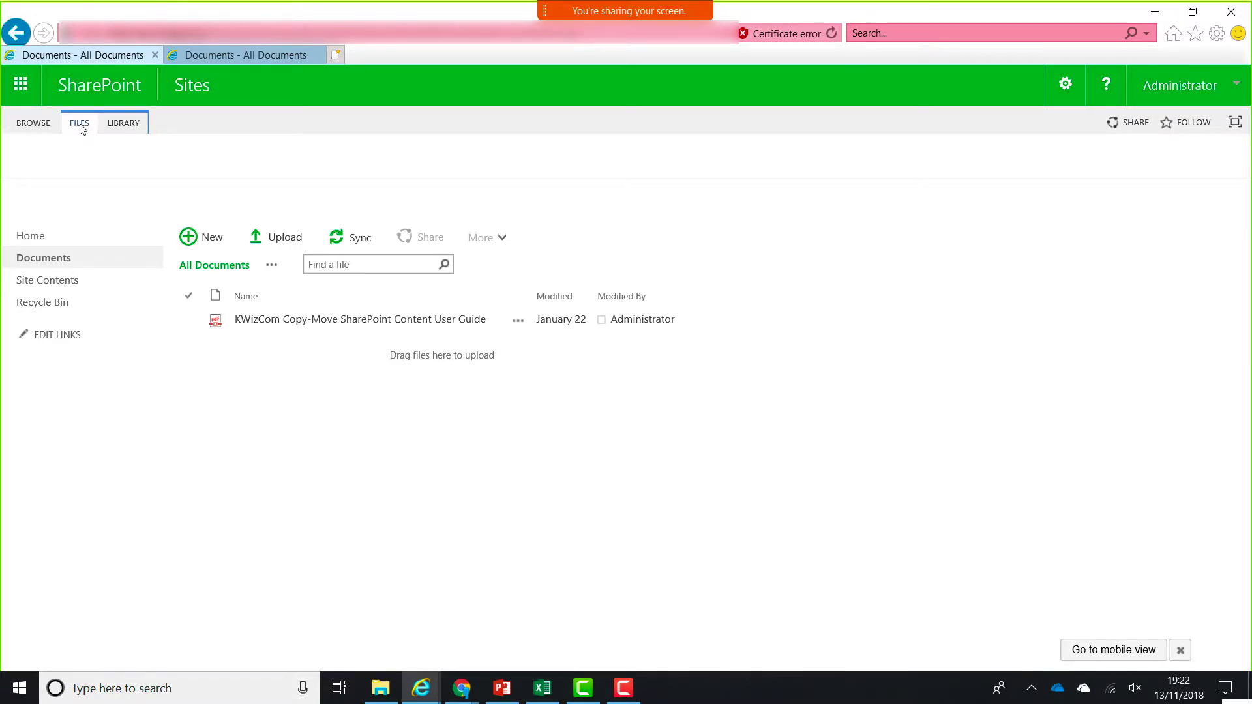
{"action": "left_click", "coordinate": [248, 156]}
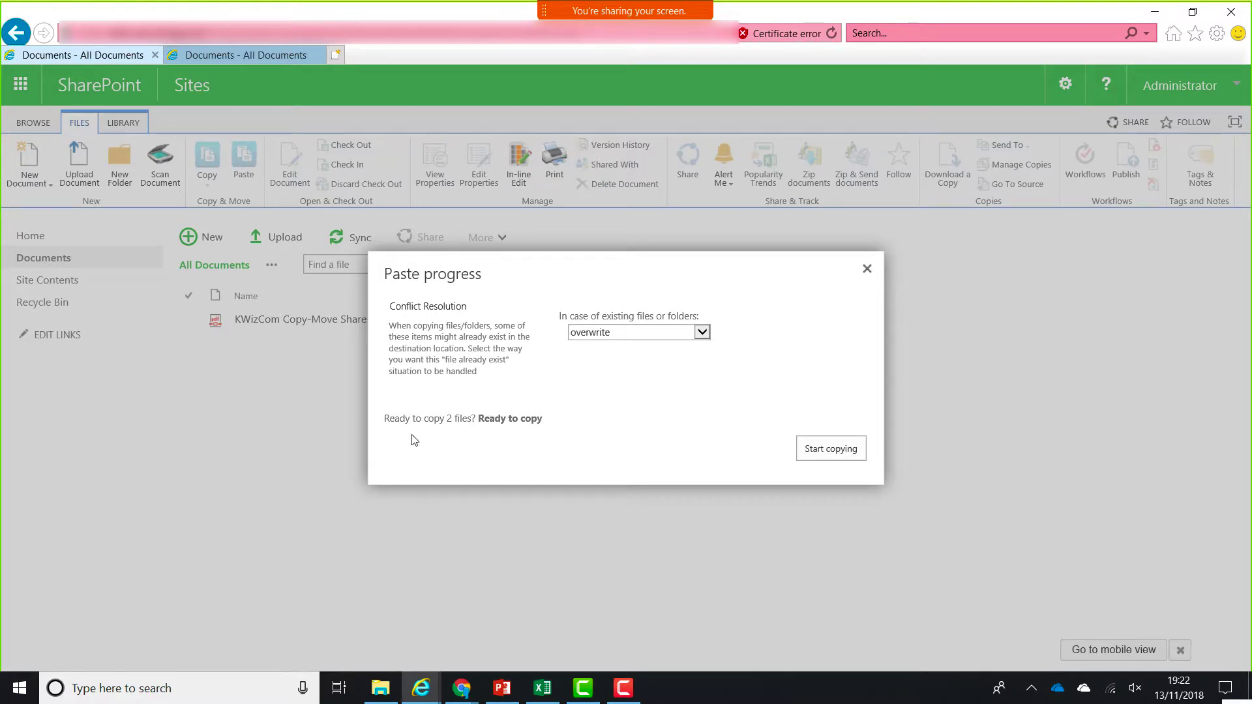
{"action": "left_click", "coordinate": [819, 453]}
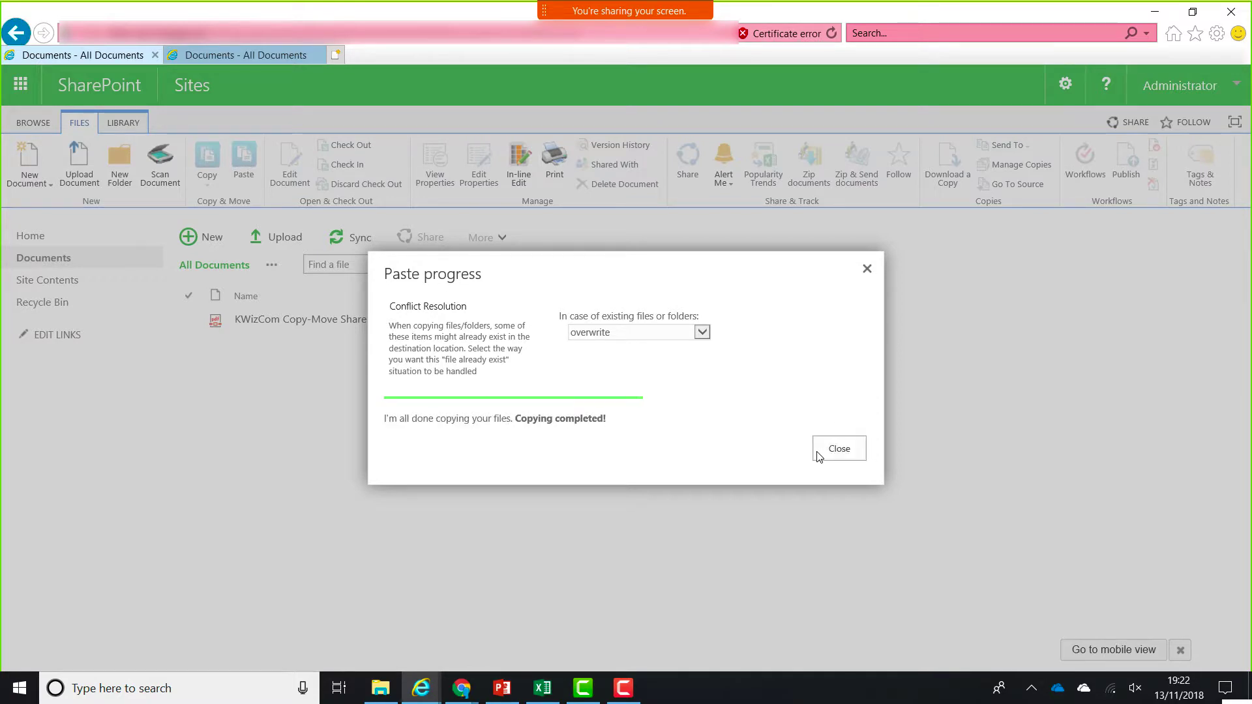
{"action": "left_click", "coordinate": [819, 455]}
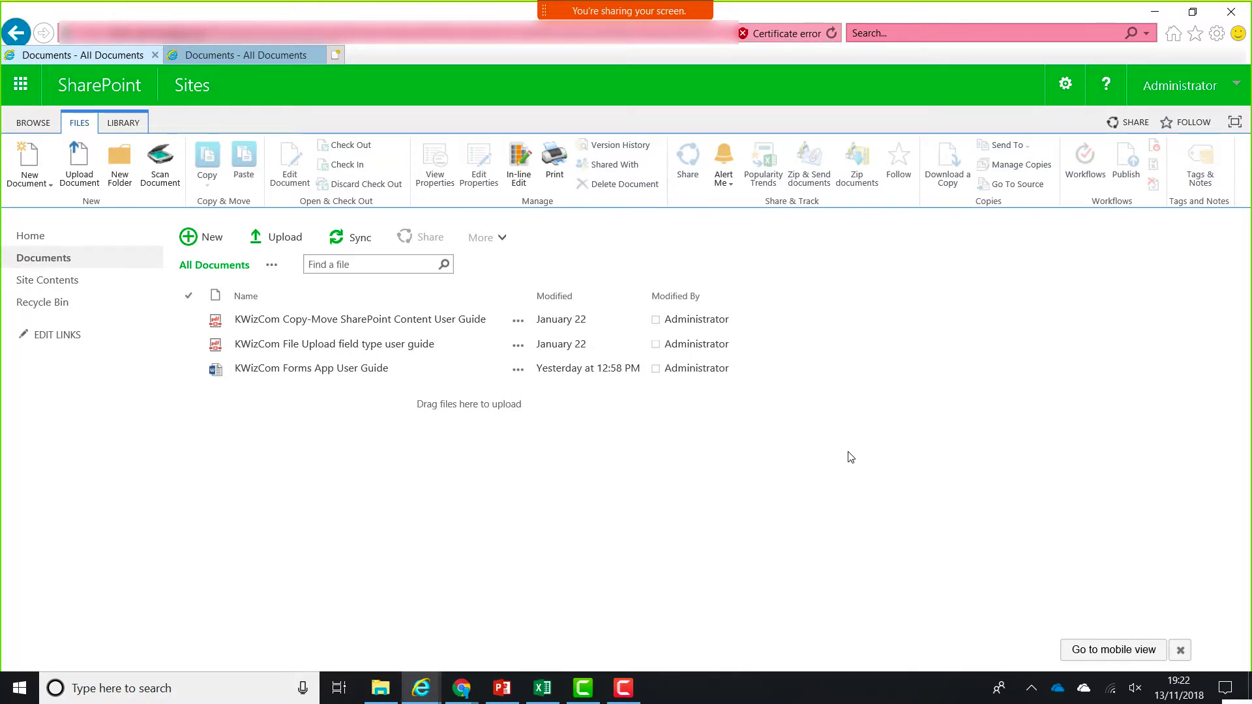
Review the version history of the KWizCom Forms App User Guide in the Destination library, then close it.
{"action": "left_click", "coordinate": [525, 373]}
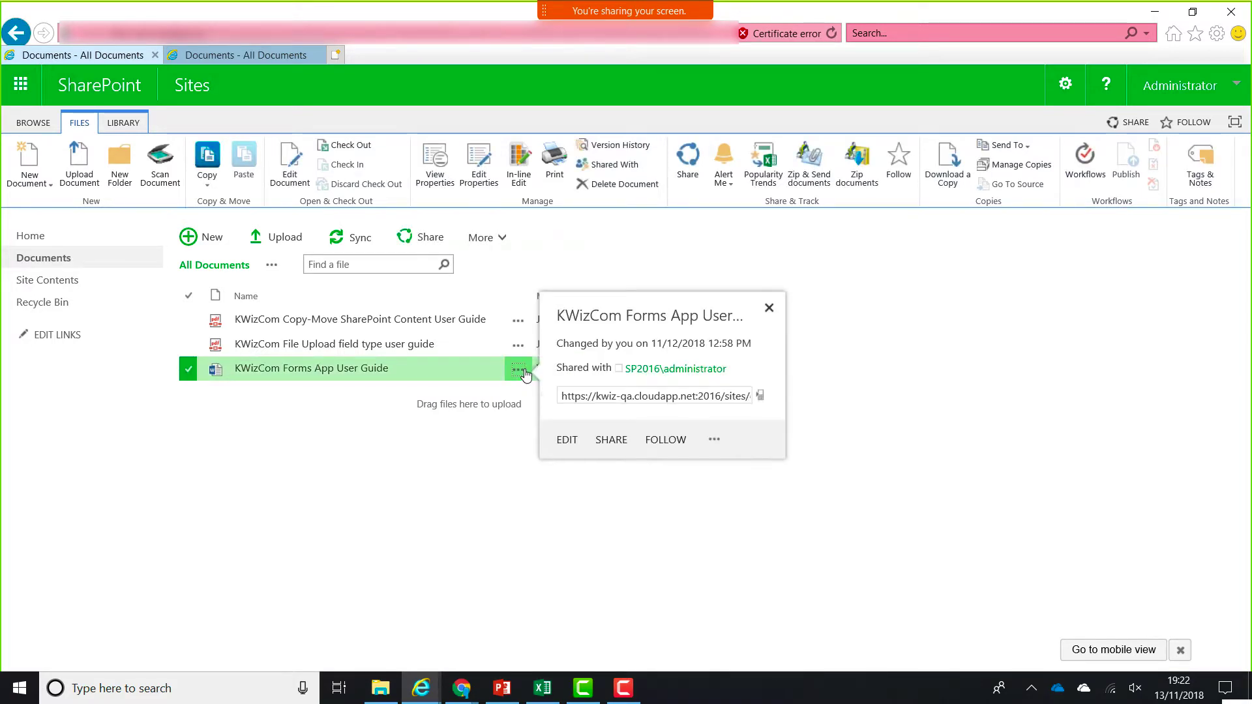
{"action": "left_click", "coordinate": [715, 440]}
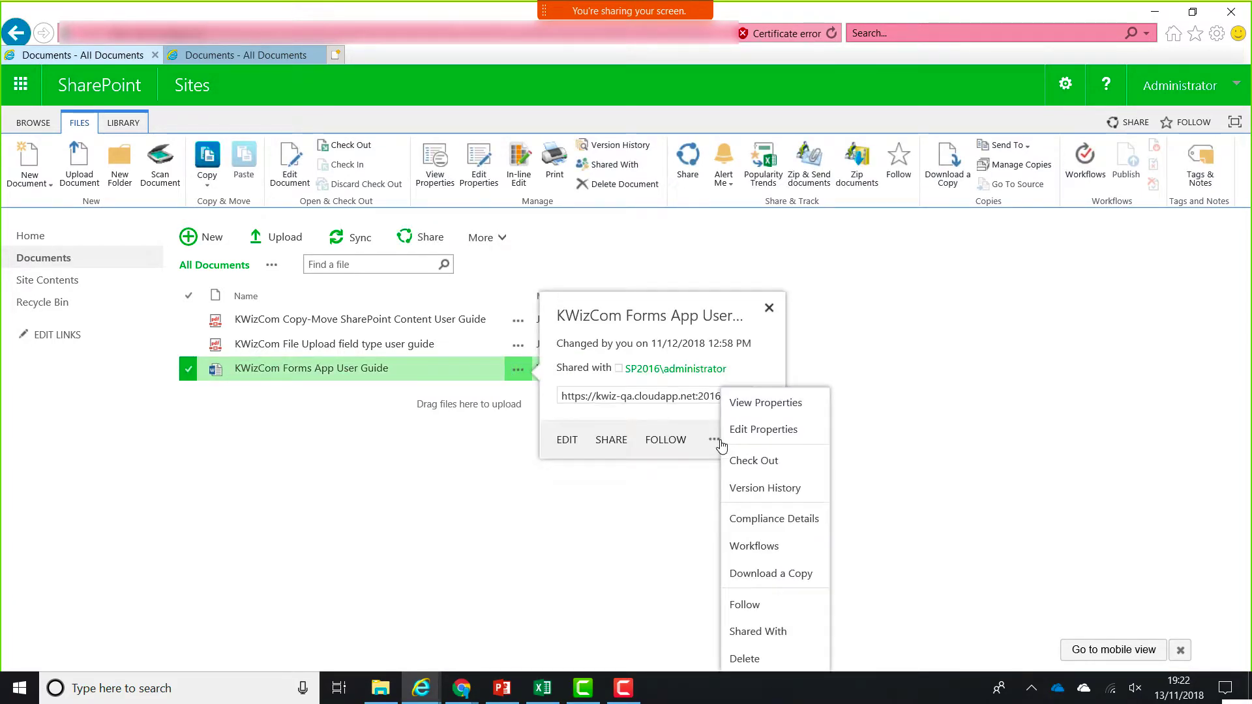
{"action": "left_click", "coordinate": [772, 492]}
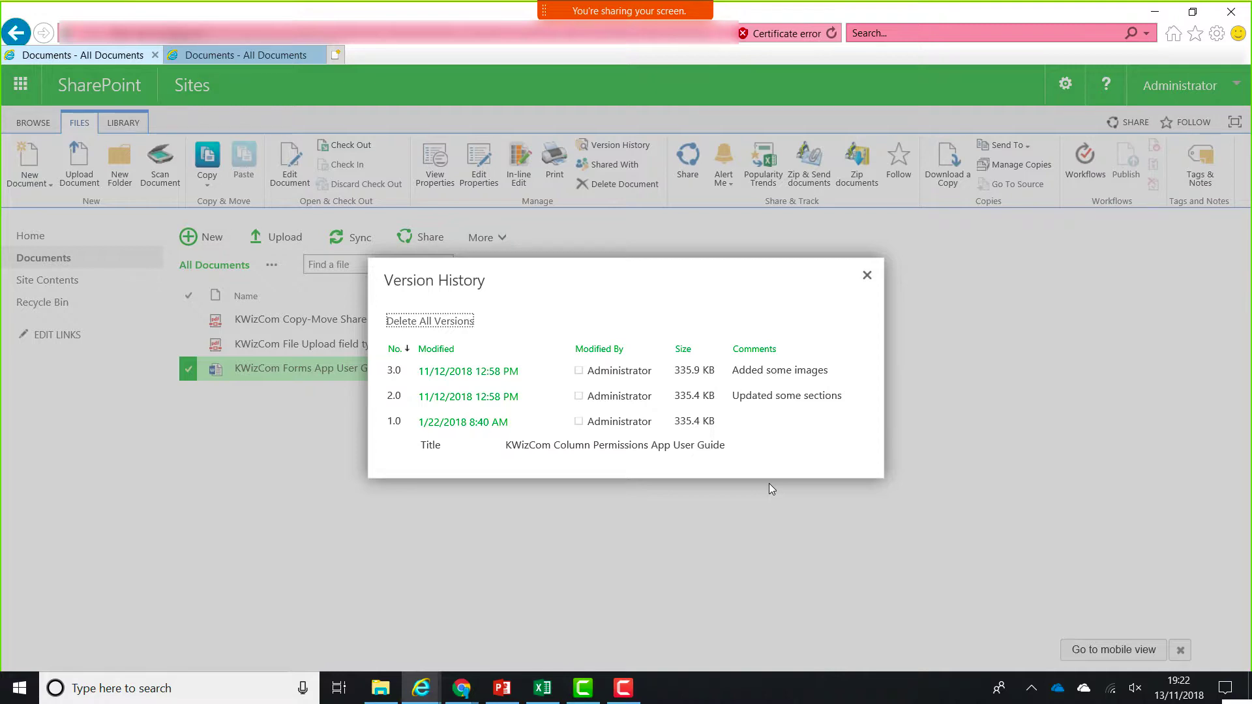
{"action": "left_click", "coordinate": [868, 279]}
Return to the source Documents library and queue the KWizCom List in-line editor user guide for moving.
{"action": "left_click", "coordinate": [19, 39]}
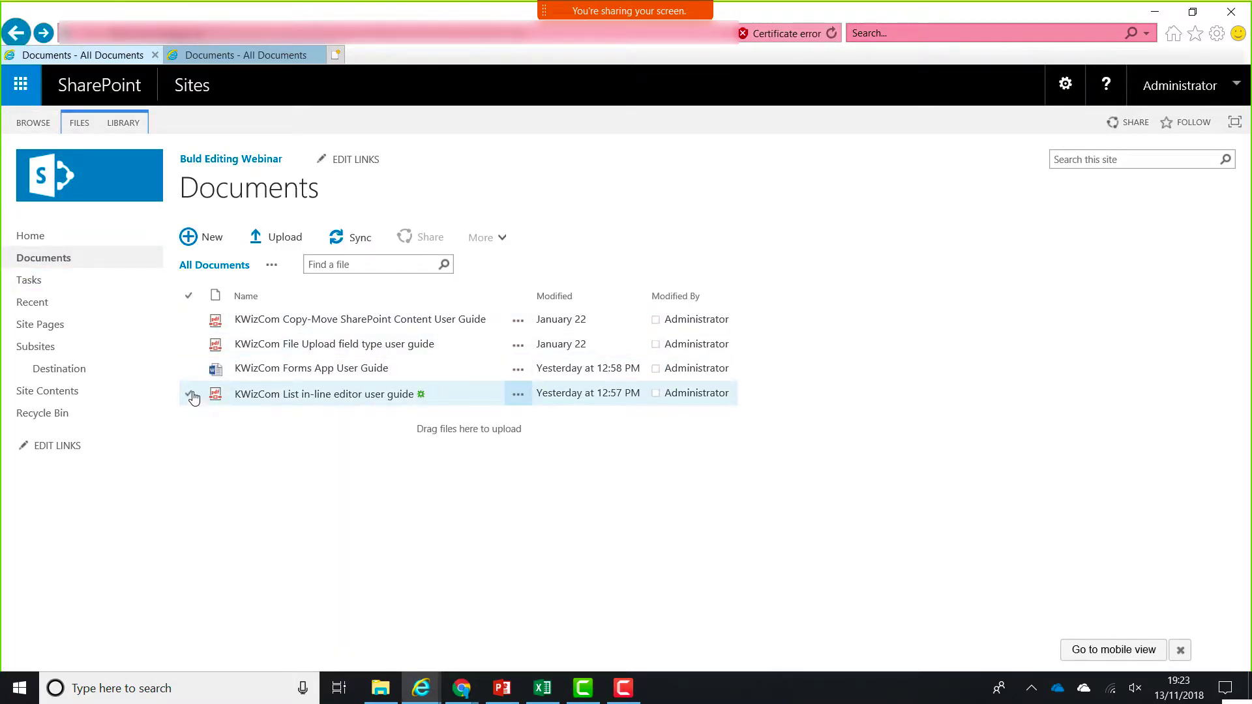
{"action": "left_click", "coordinate": [189, 394]}
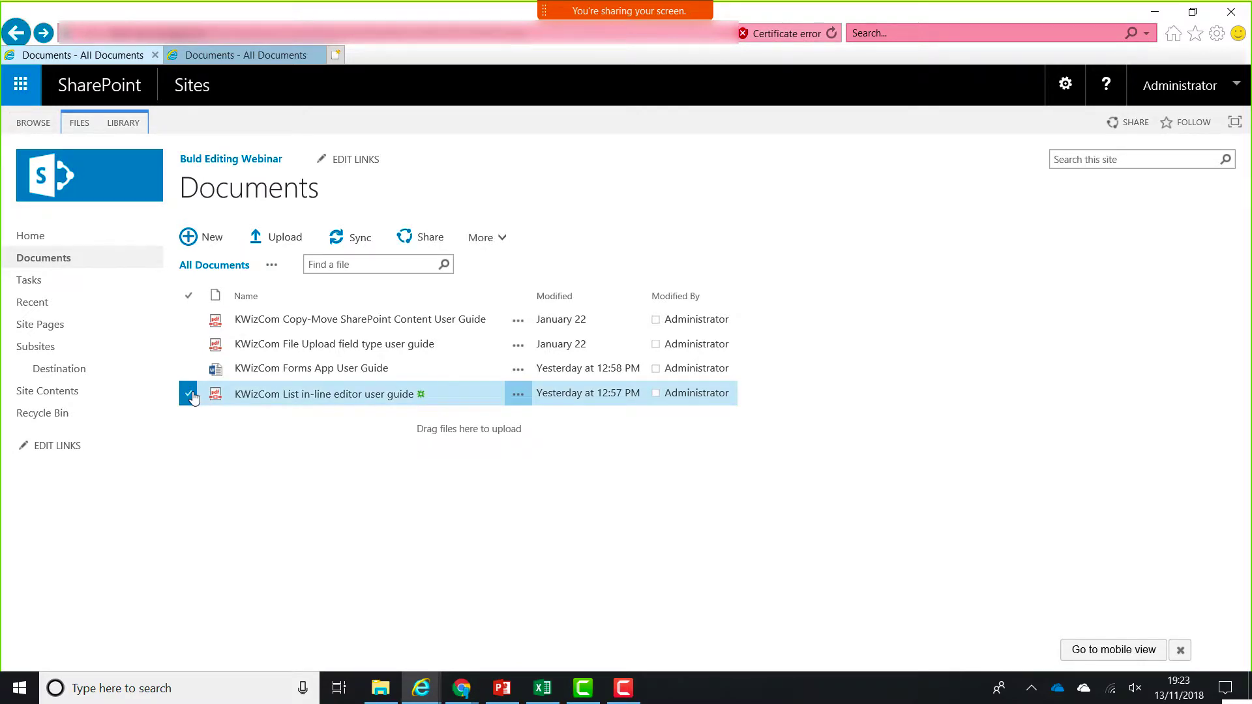
{"action": "left_click", "coordinate": [79, 123]}
{"action": "left_click", "coordinate": [207, 172]}
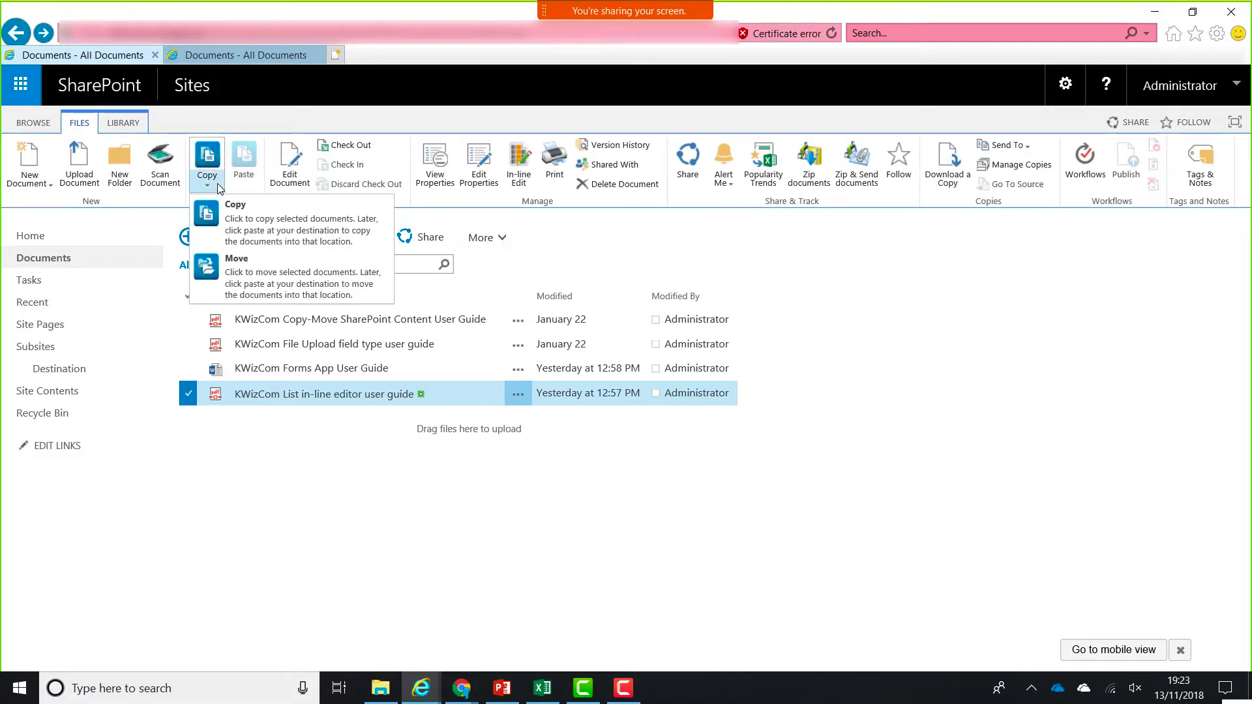
{"action": "left_click", "coordinate": [252, 272]}
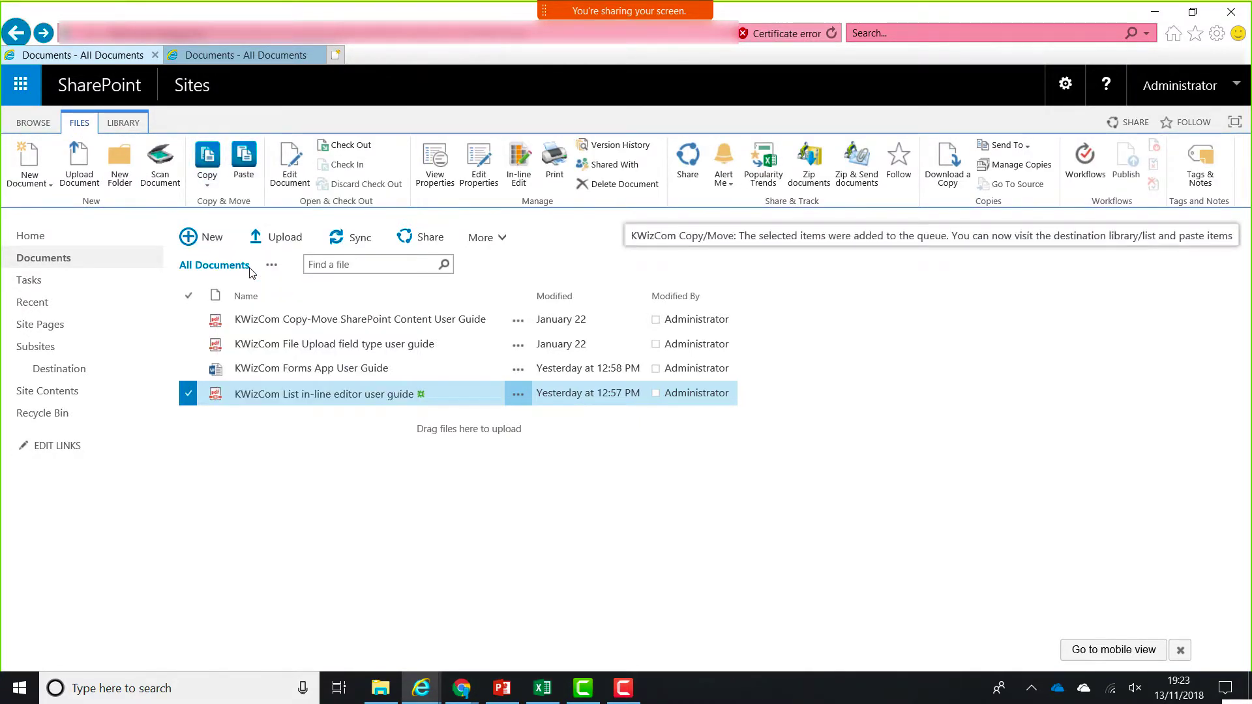
Paste the queued file into the Destination site's Documents library with overwrite kept, and refresh the source Documents library to check the move.
{"action": "left_click", "coordinate": [73, 370]}
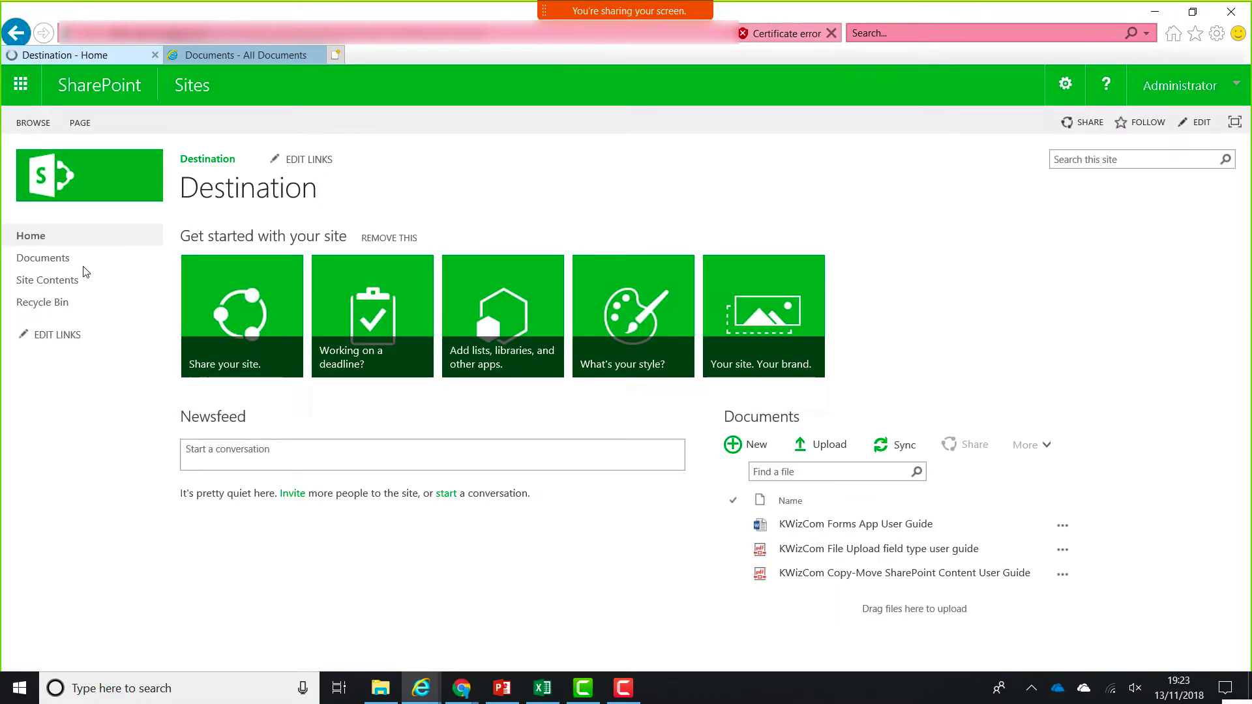
{"action": "left_click", "coordinate": [71, 261]}
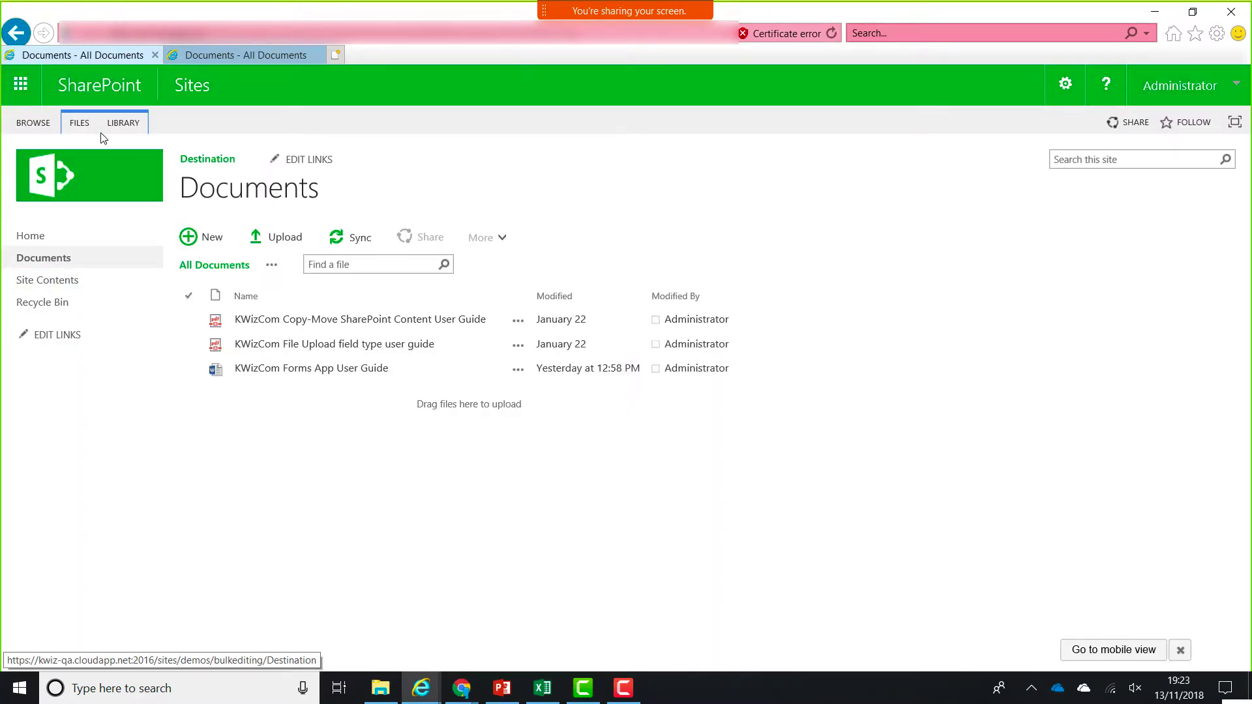
{"action": "left_click", "coordinate": [80, 124]}
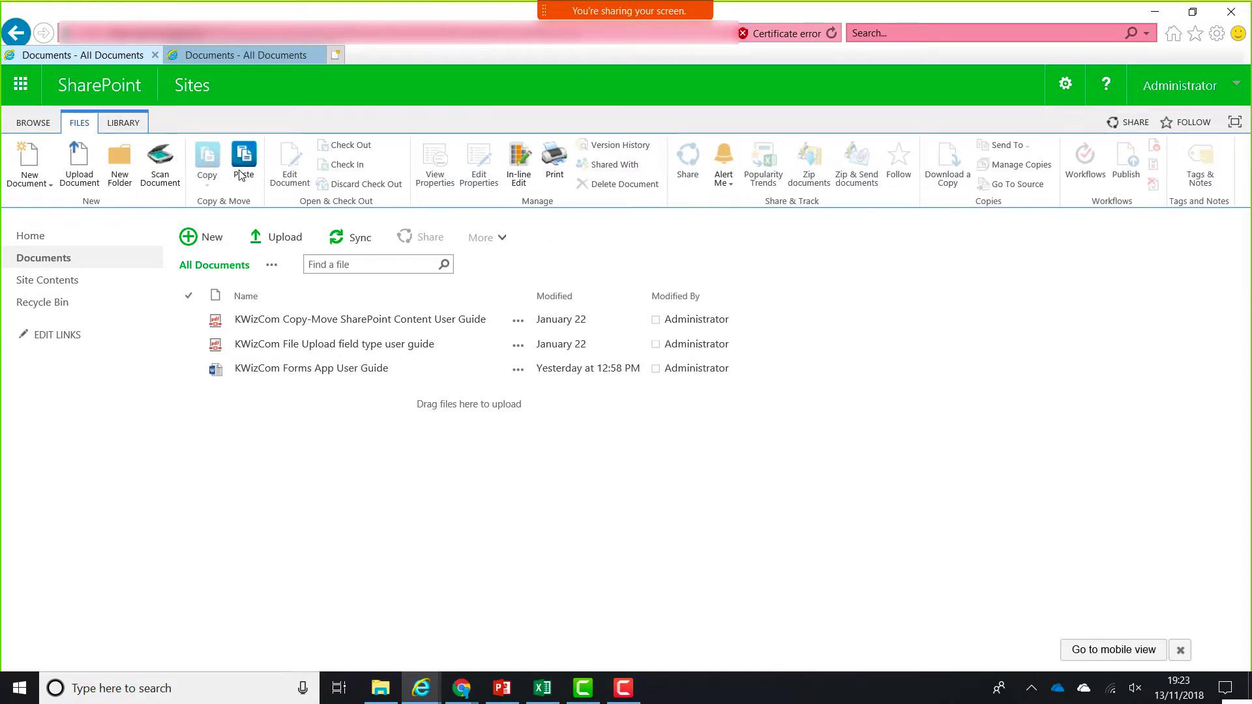
{"action": "left_click", "coordinate": [243, 171]}
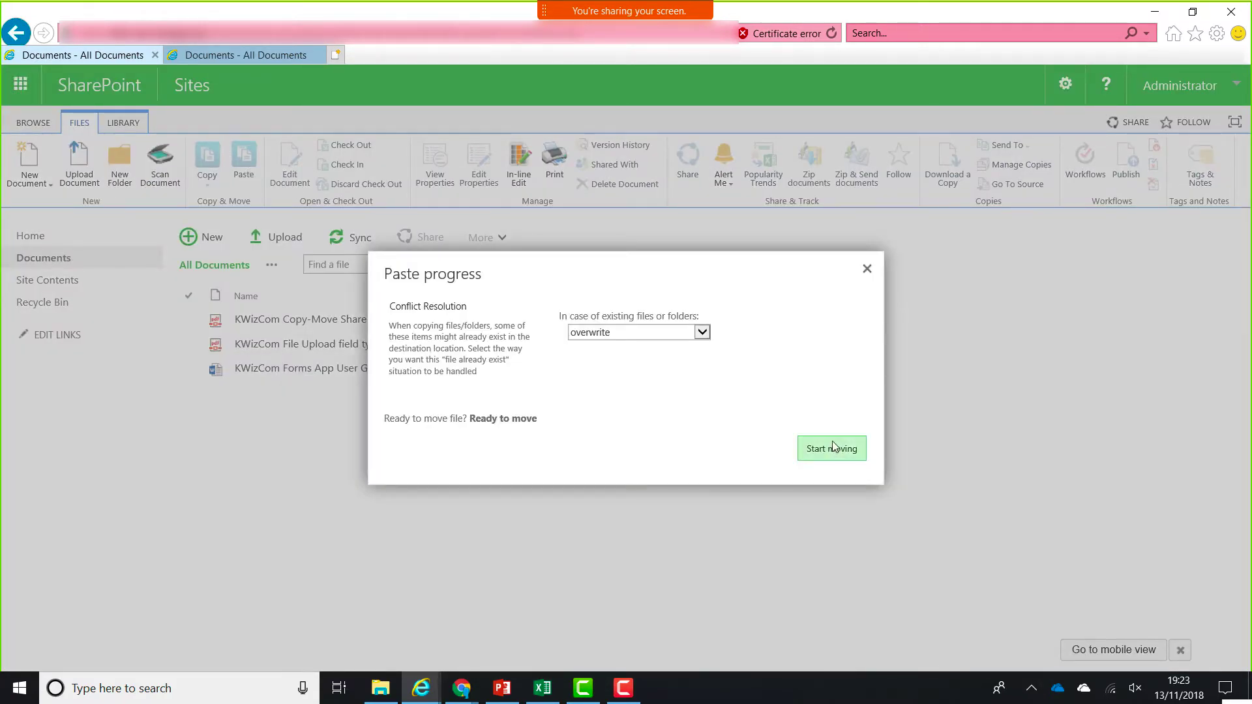
{"action": "left_click", "coordinate": [841, 450]}
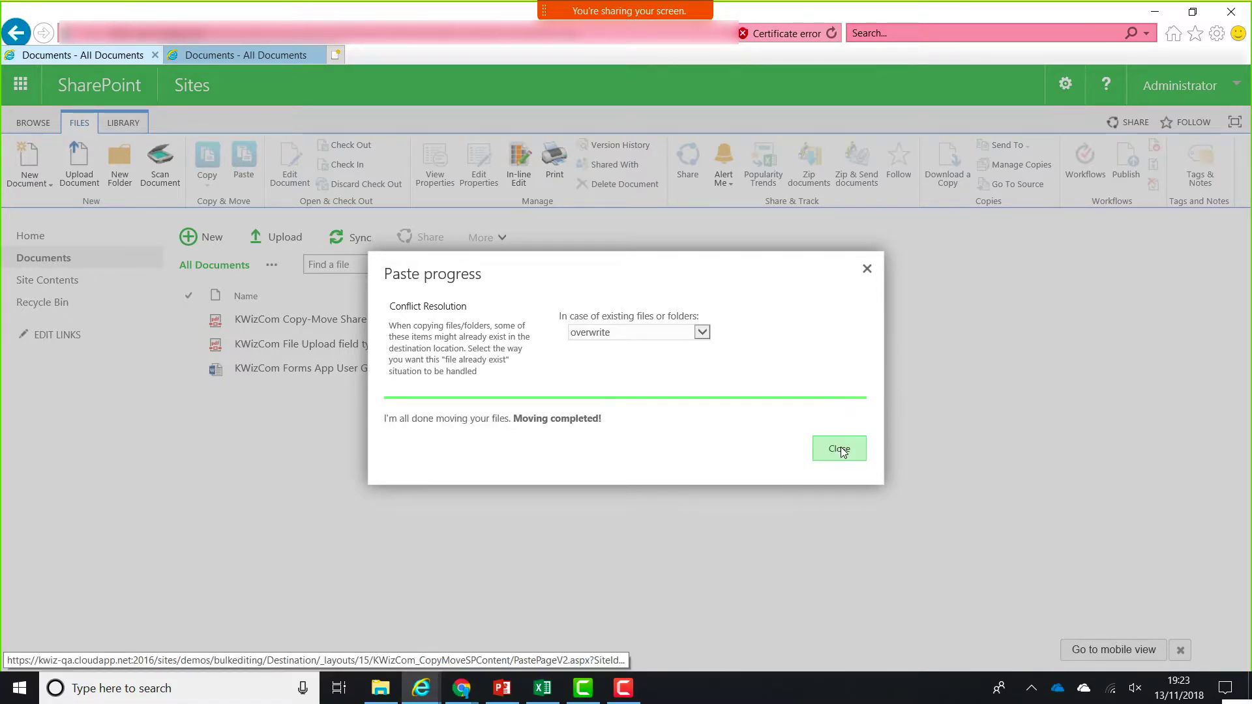
{"action": "left_click", "coordinate": [839, 450]}
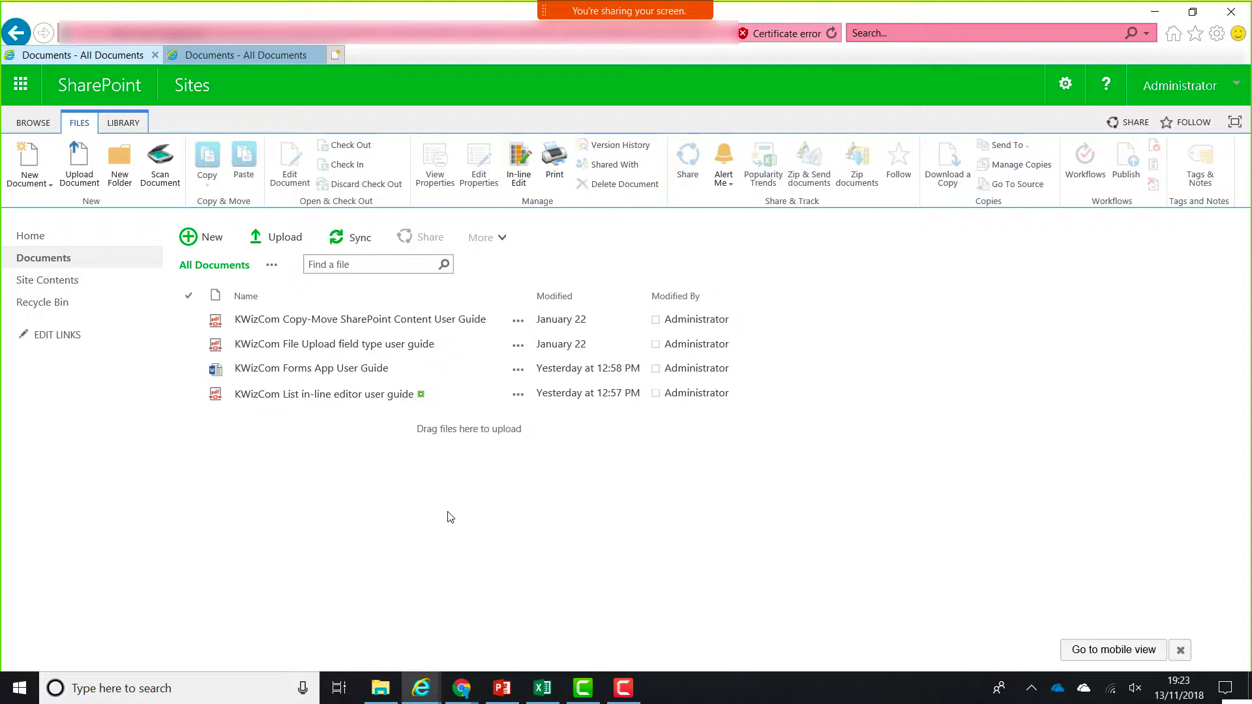
{"action": "left_click", "coordinate": [13, 33]}
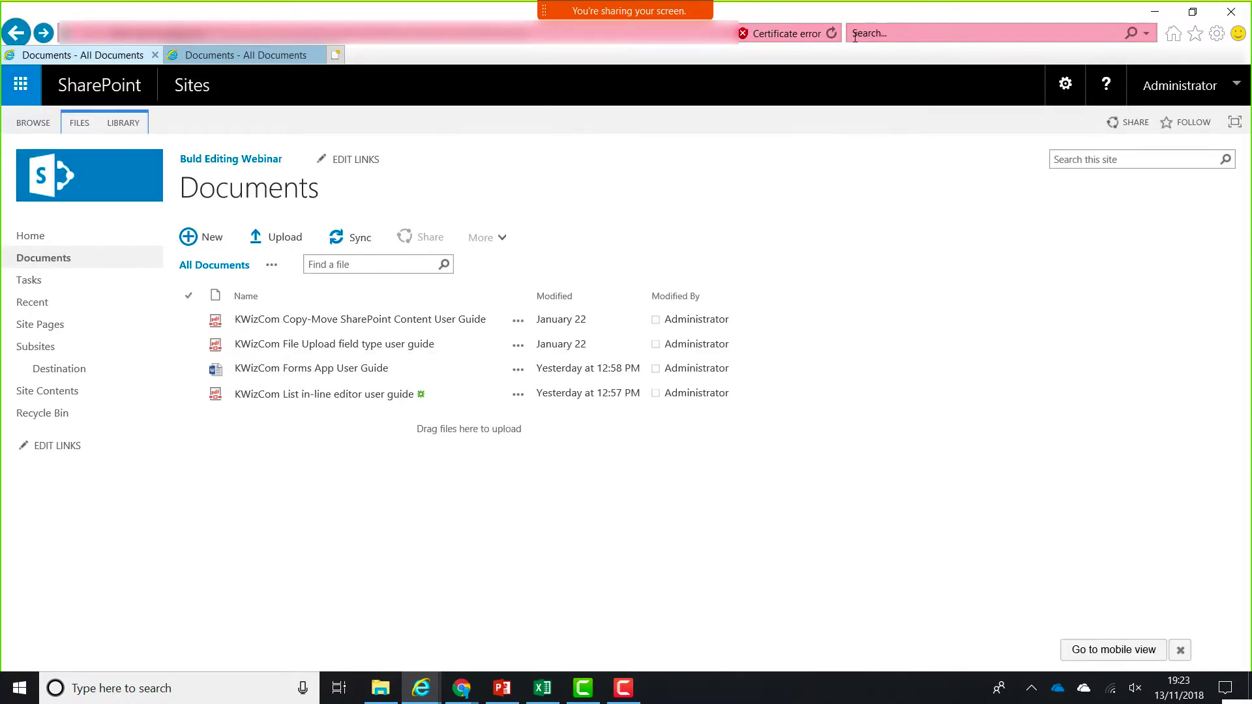
{"action": "left_click", "coordinate": [834, 33]}
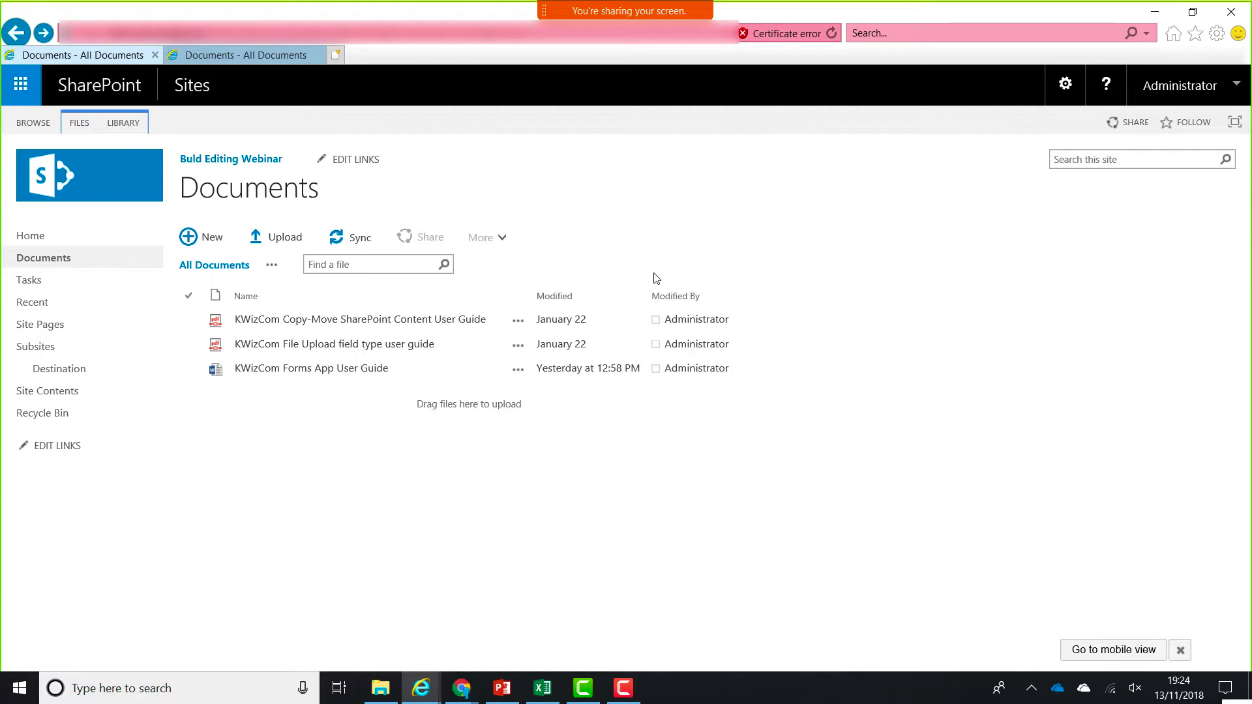
Create a new page named Demo in the Site Pages library.
{"action": "left_click", "coordinate": [81, 333]}
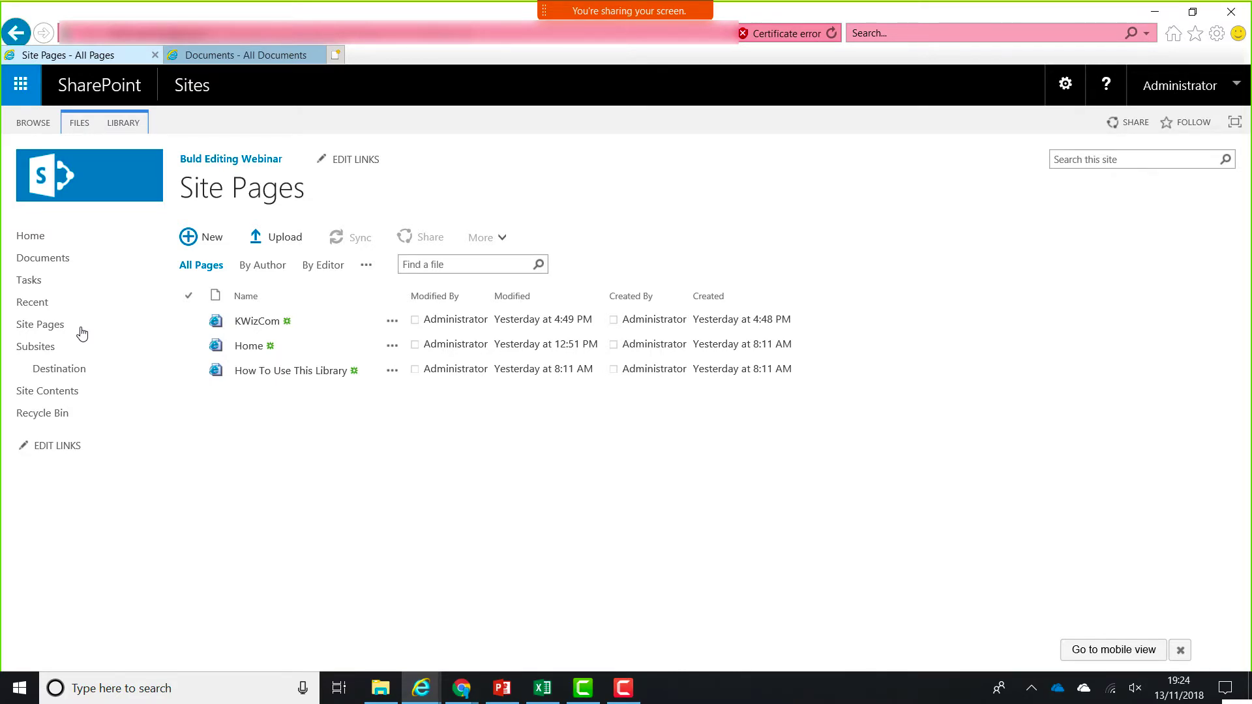
{"action": "left_click", "coordinate": [198, 240]}
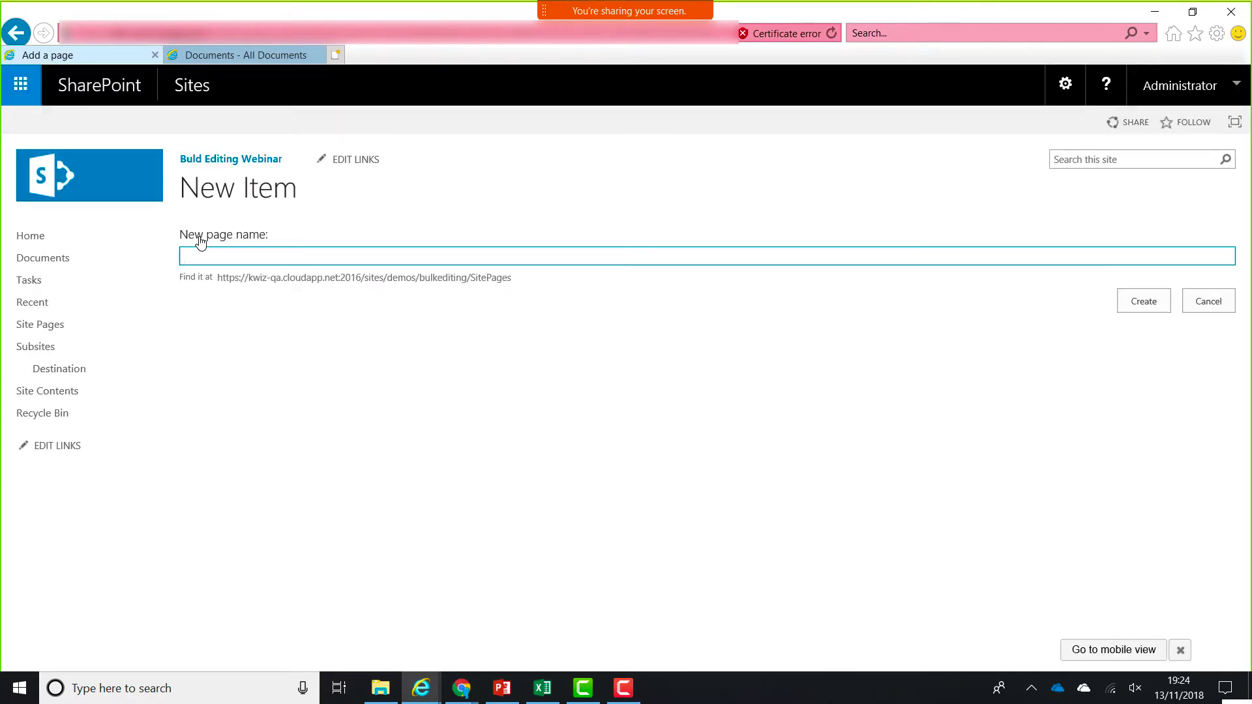
{"action": "type", "text": "Demo"}
{"action": "left_click", "coordinate": [1140, 304]}
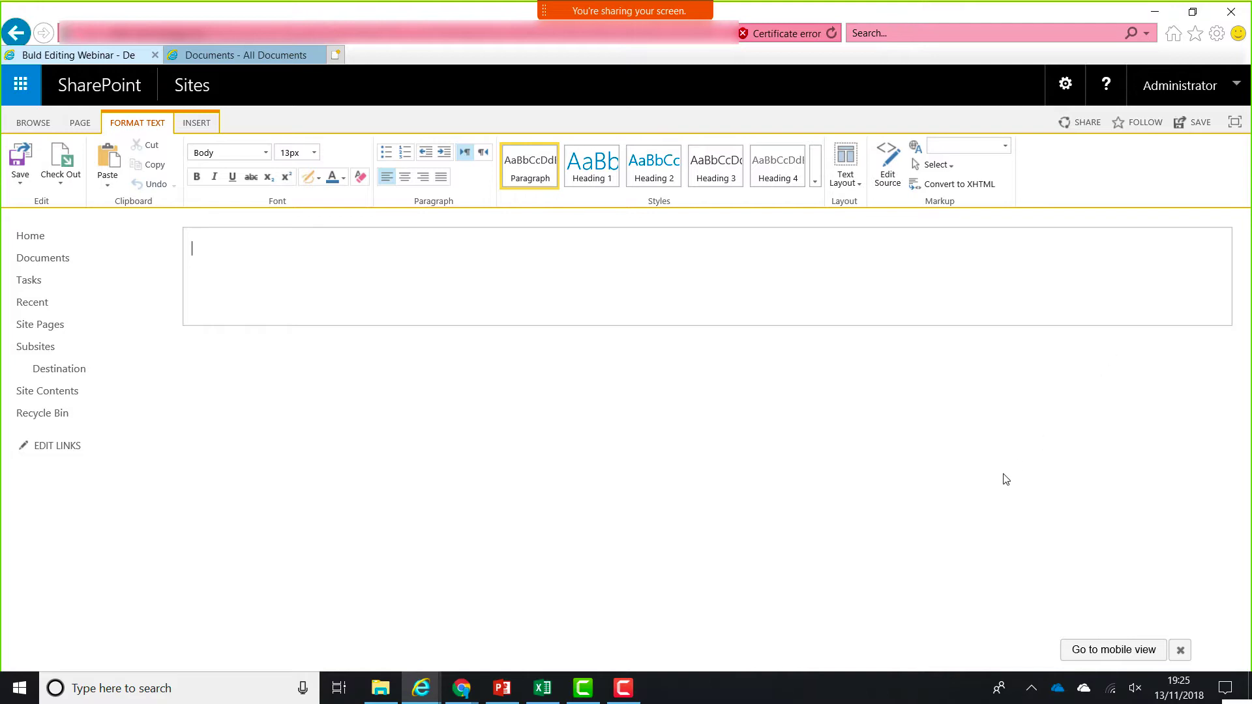
Open the KWizCom Forms App User Guide in Word from the KWizCom folder in Downloads.
{"action": "left_click", "coordinate": [377, 691]}
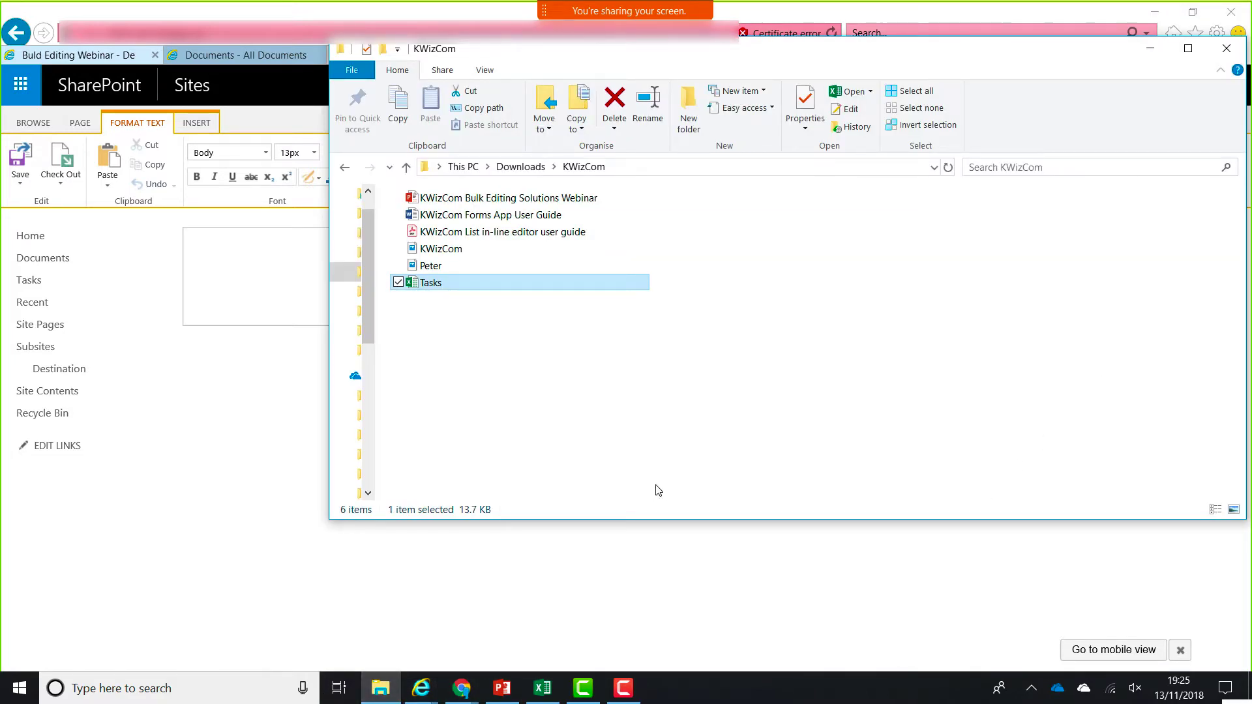
{"action": "left_click", "coordinate": [627, 419]}
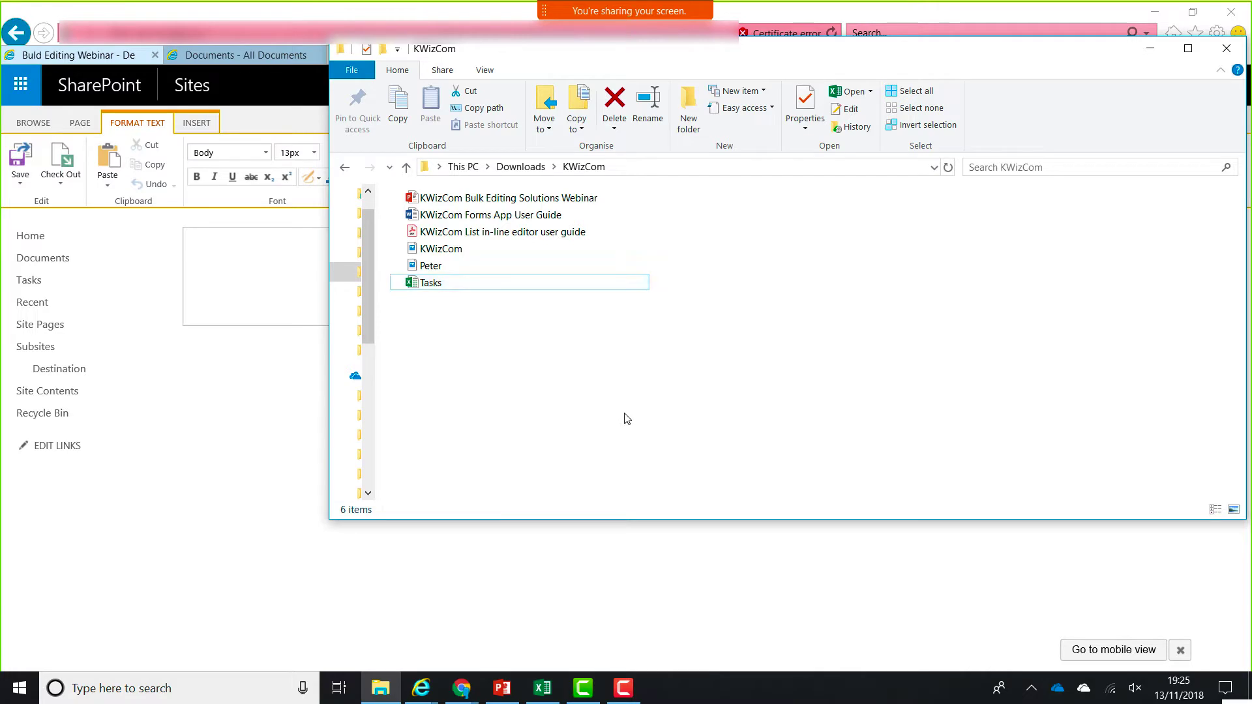
{"action": "left_click", "coordinate": [537, 218]}
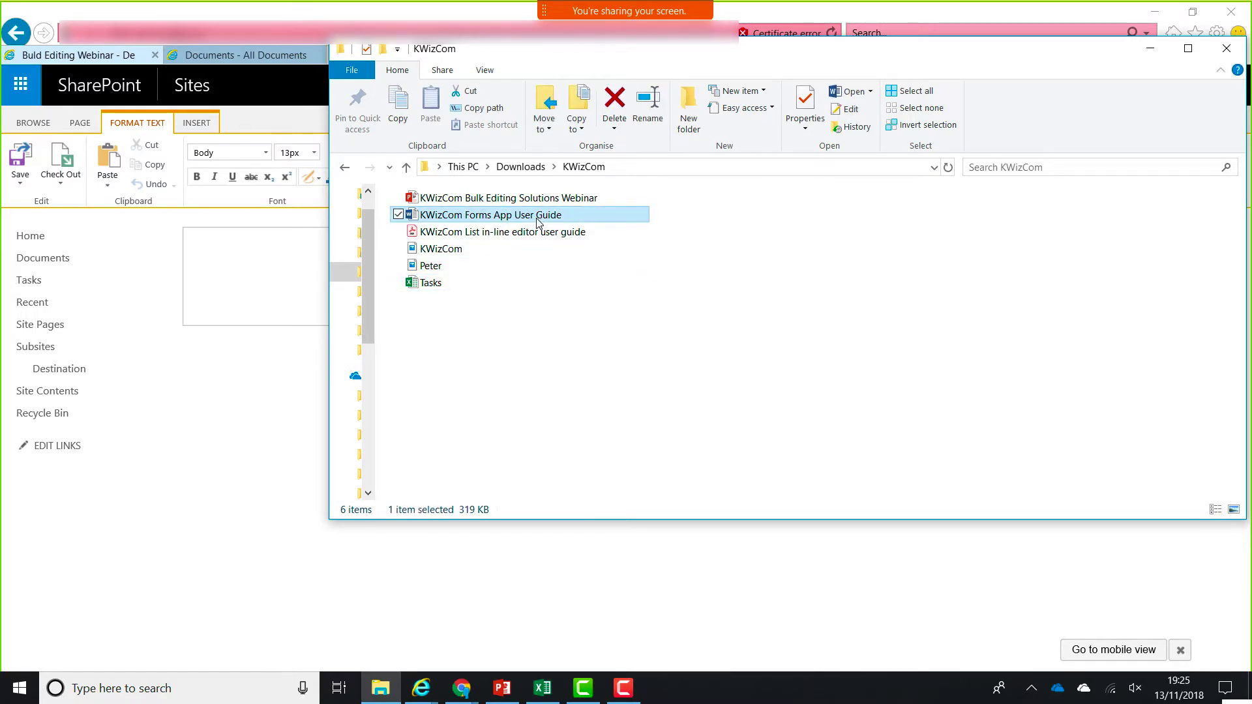
{"action": "double_click", "coordinate": [537, 218]}
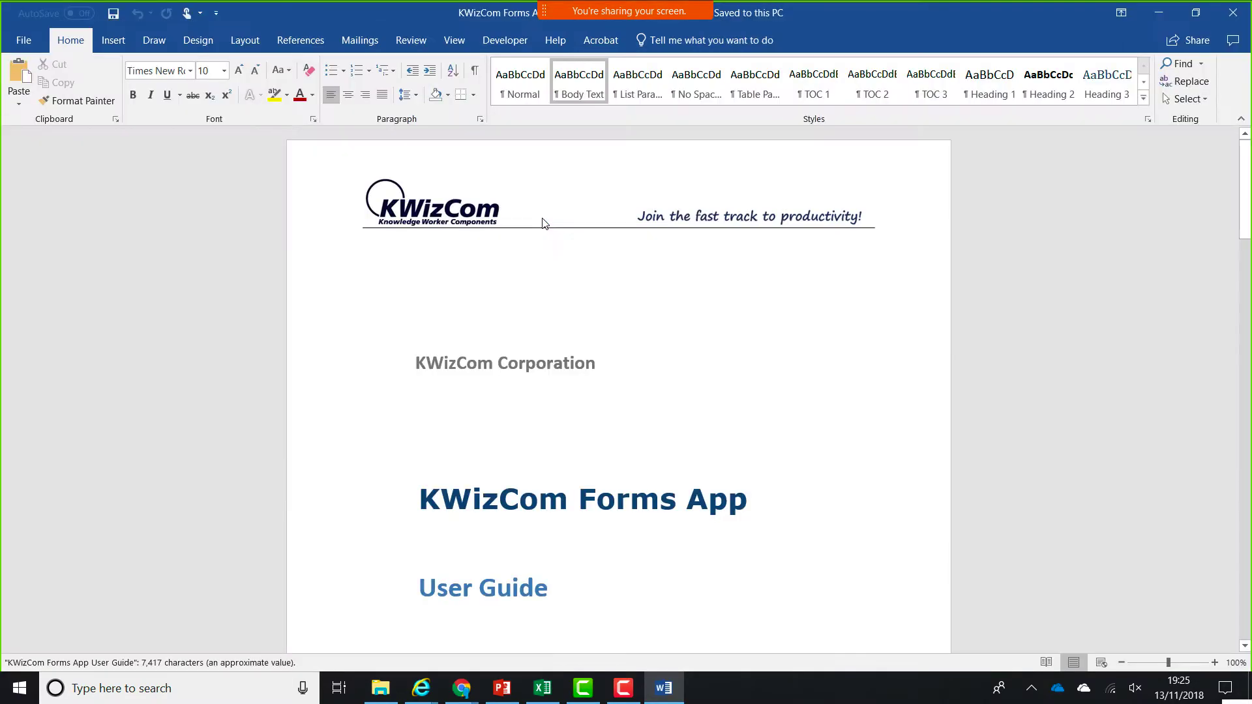
Copy the Administration Guide's Overview content from "After you install the KWizCom Forms app" through "The following table lists the available settings:".
{"action": "scroll", "coordinate": [646, 320], "scroll_direction": "down", "scroll_amount": 10}
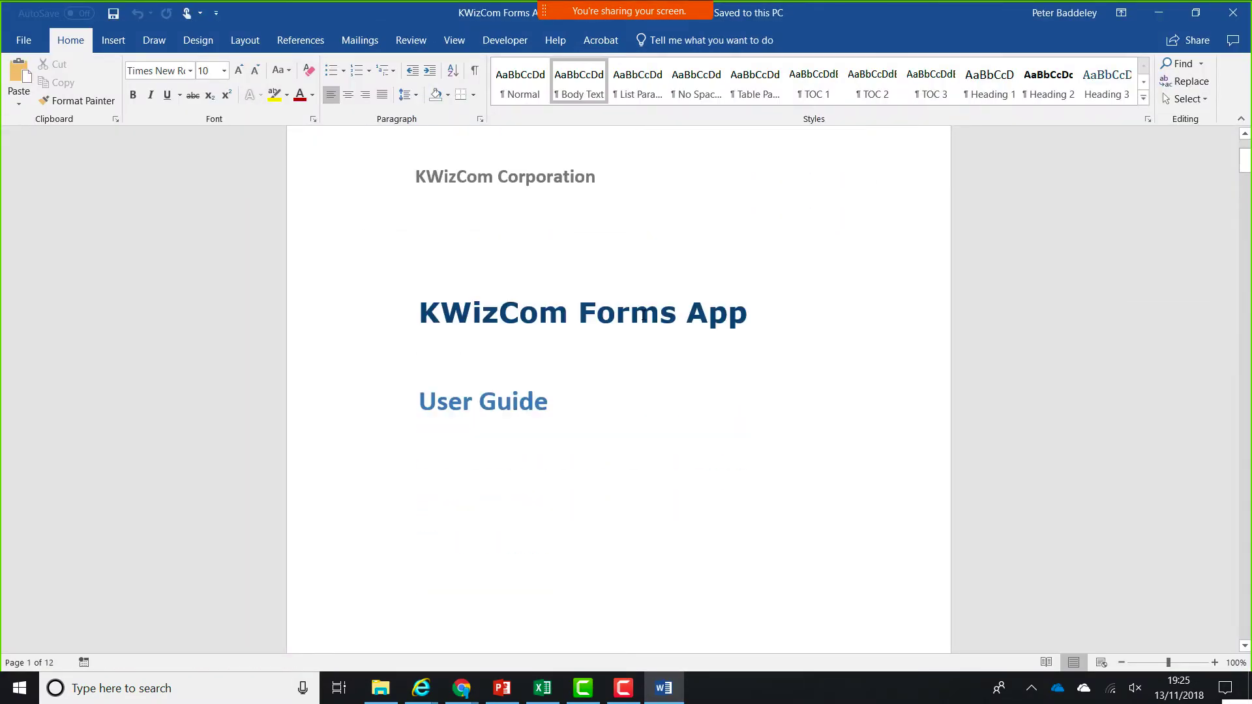
{"action": "scroll", "coordinate": [647, 320], "scroll_direction": "down", "scroll_amount": 12}
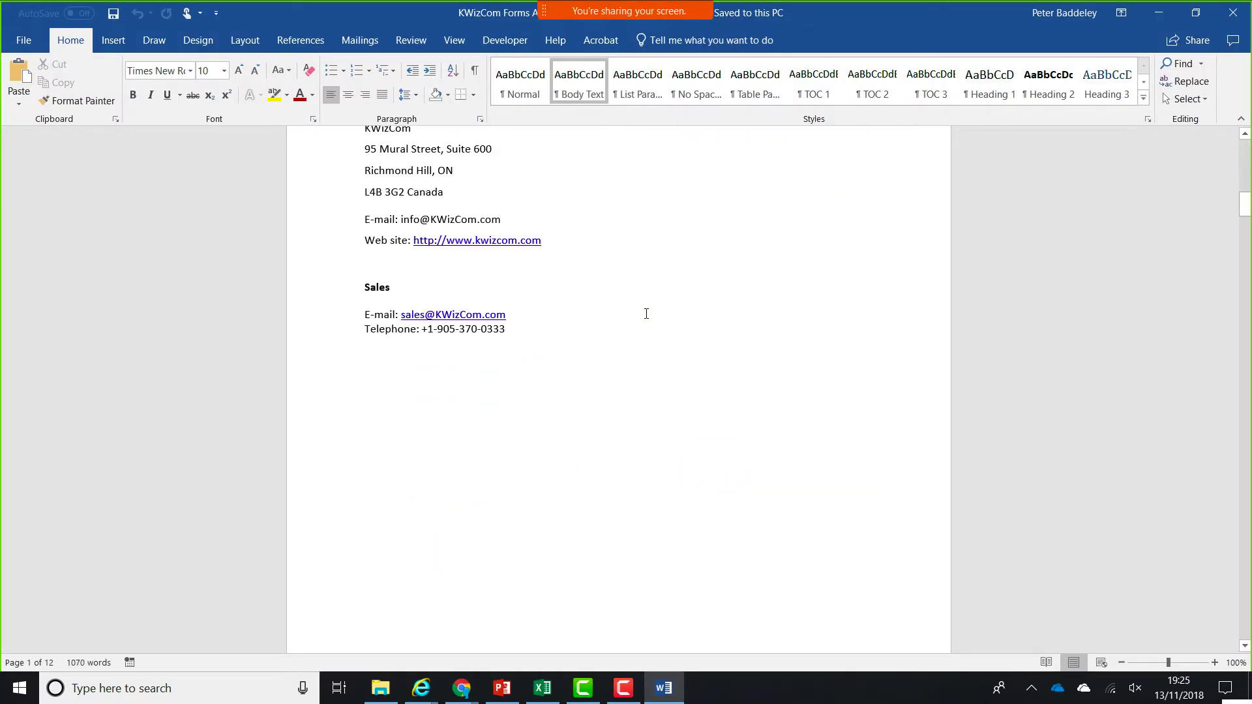
{"action": "scroll", "coordinate": [646, 314], "scroll_direction": "down", "scroll_amount": 12}
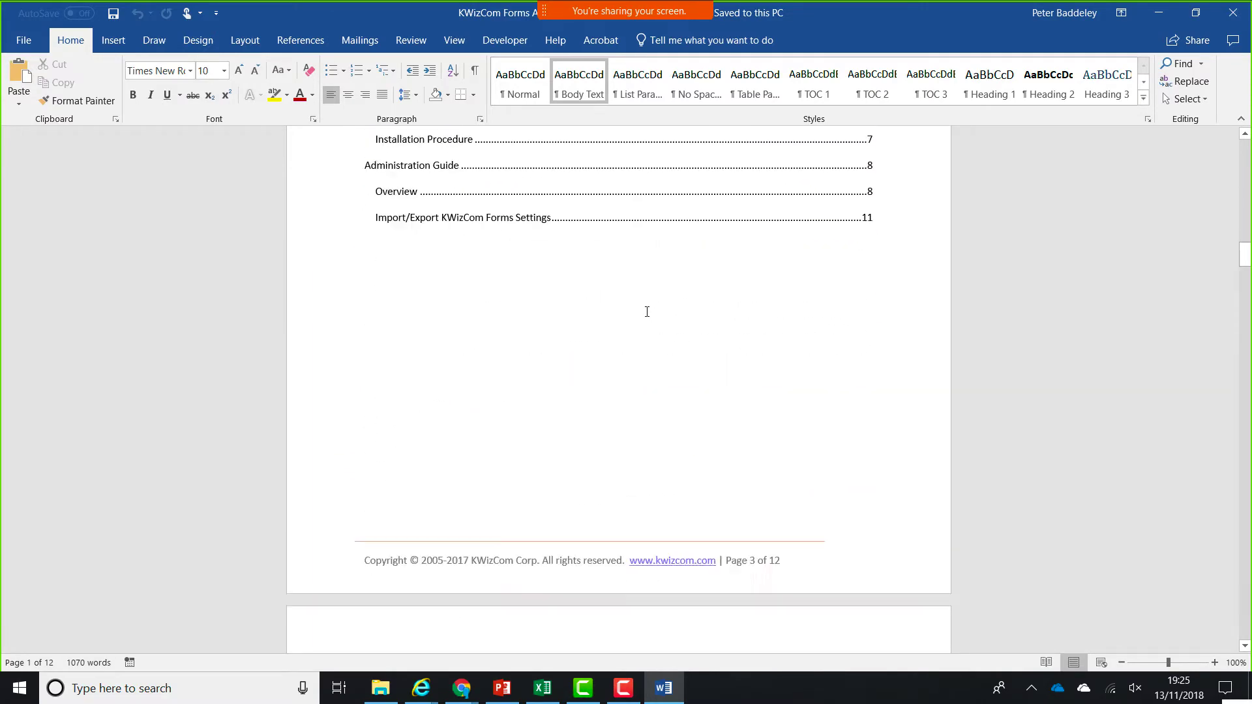
{"action": "scroll", "coordinate": [647, 311], "scroll_direction": "down", "scroll_amount": 12}
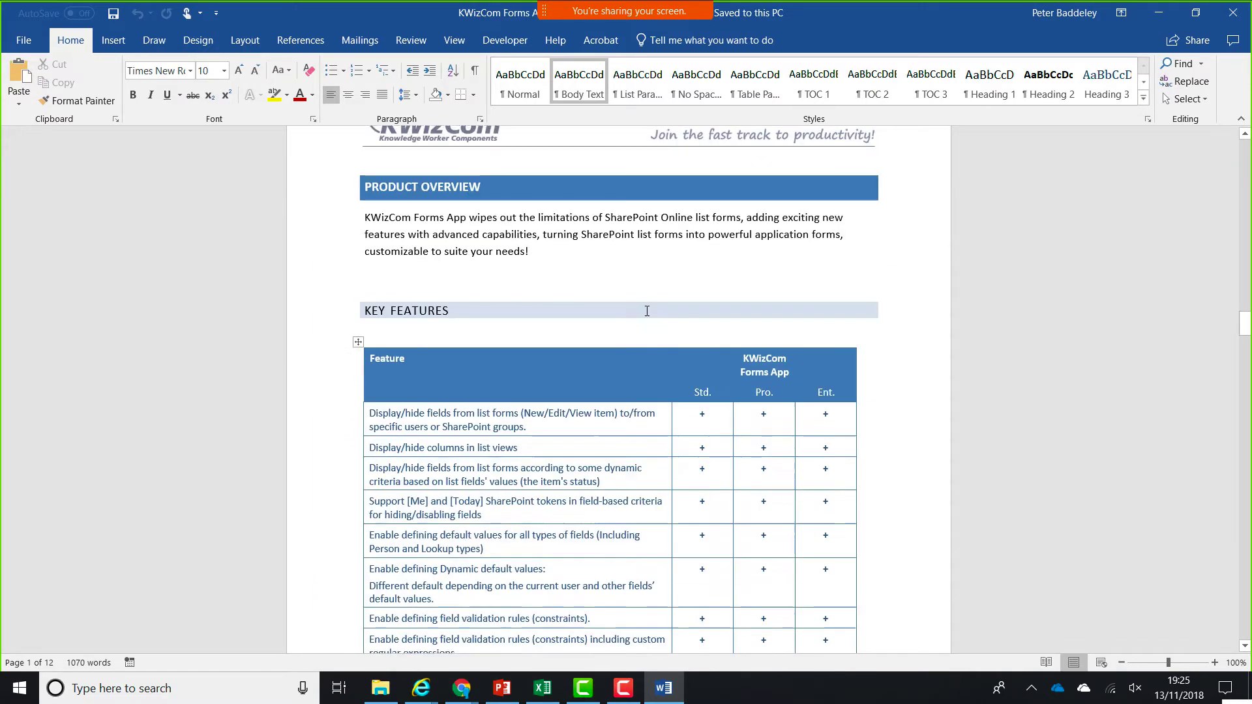
{"action": "scroll", "coordinate": [647, 316], "scroll_direction": "down", "scroll_amount": 12}
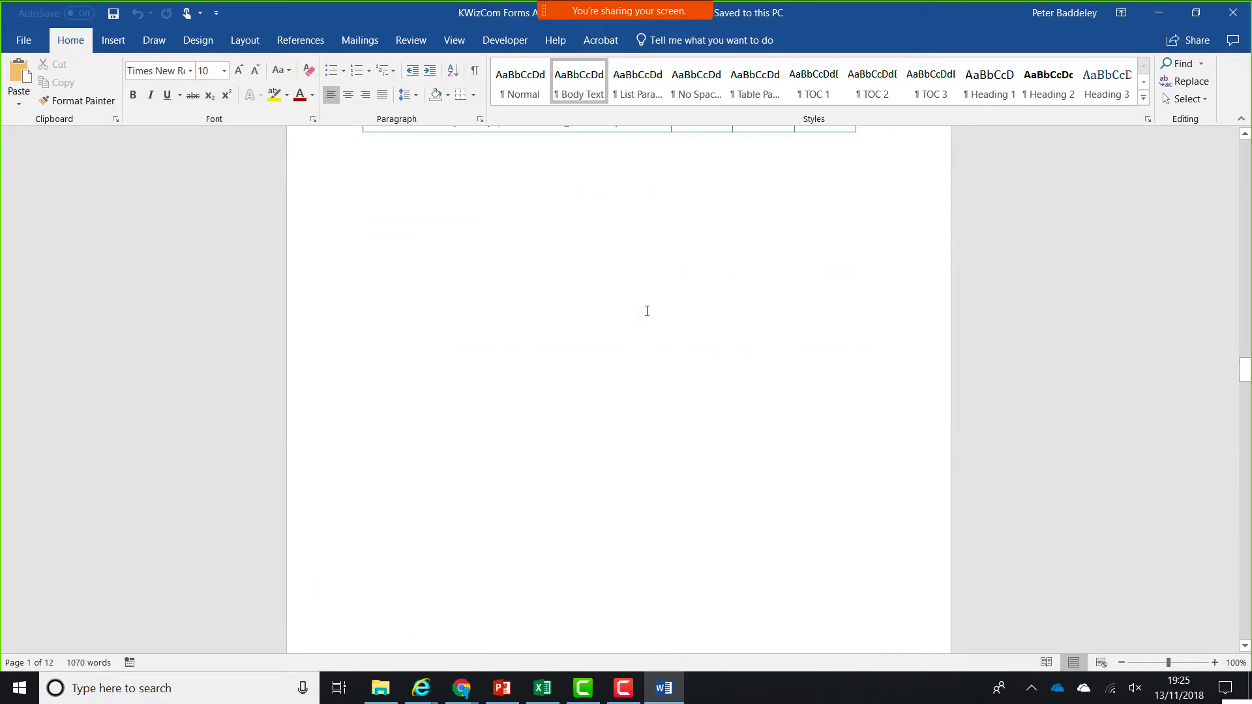
{"action": "scroll", "coordinate": [646, 312], "scroll_direction": "down", "scroll_amount": 12}
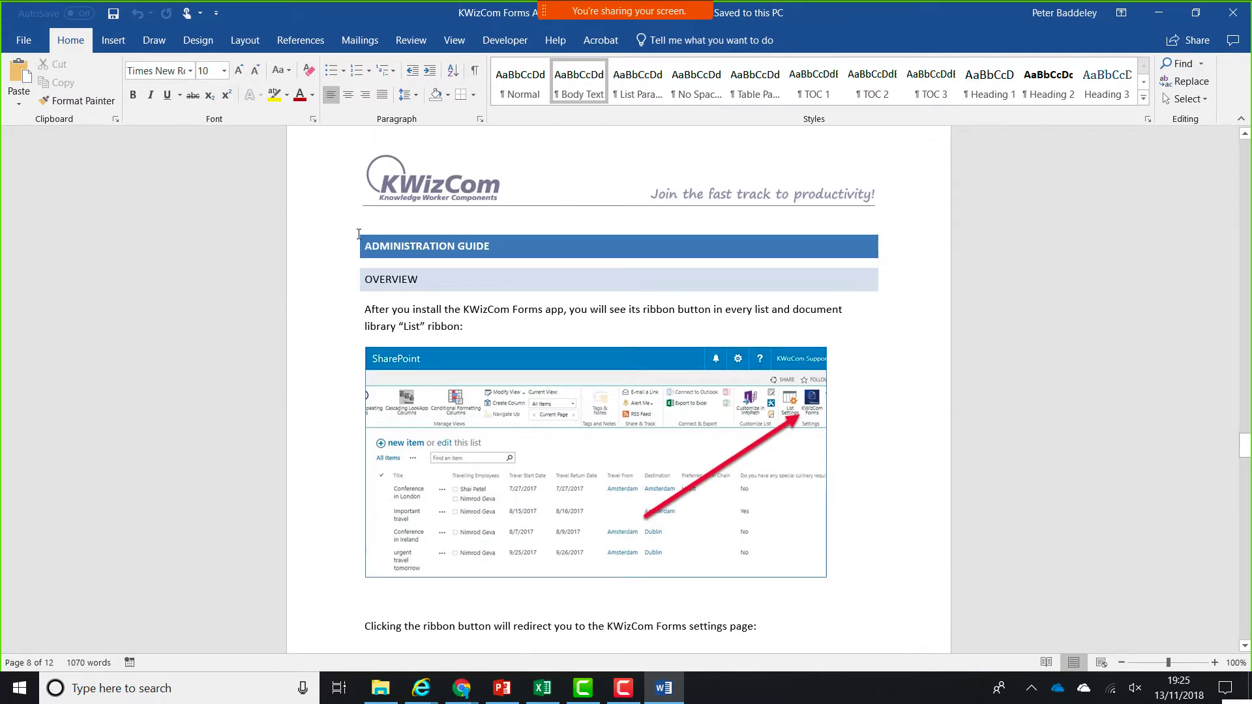
{"action": "left_click_drag", "start_coordinate": [362, 241], "coordinate": [663, 576]}
{"action": "scroll", "coordinate": [662, 575], "scroll_direction": "down", "scroll_amount": 9}
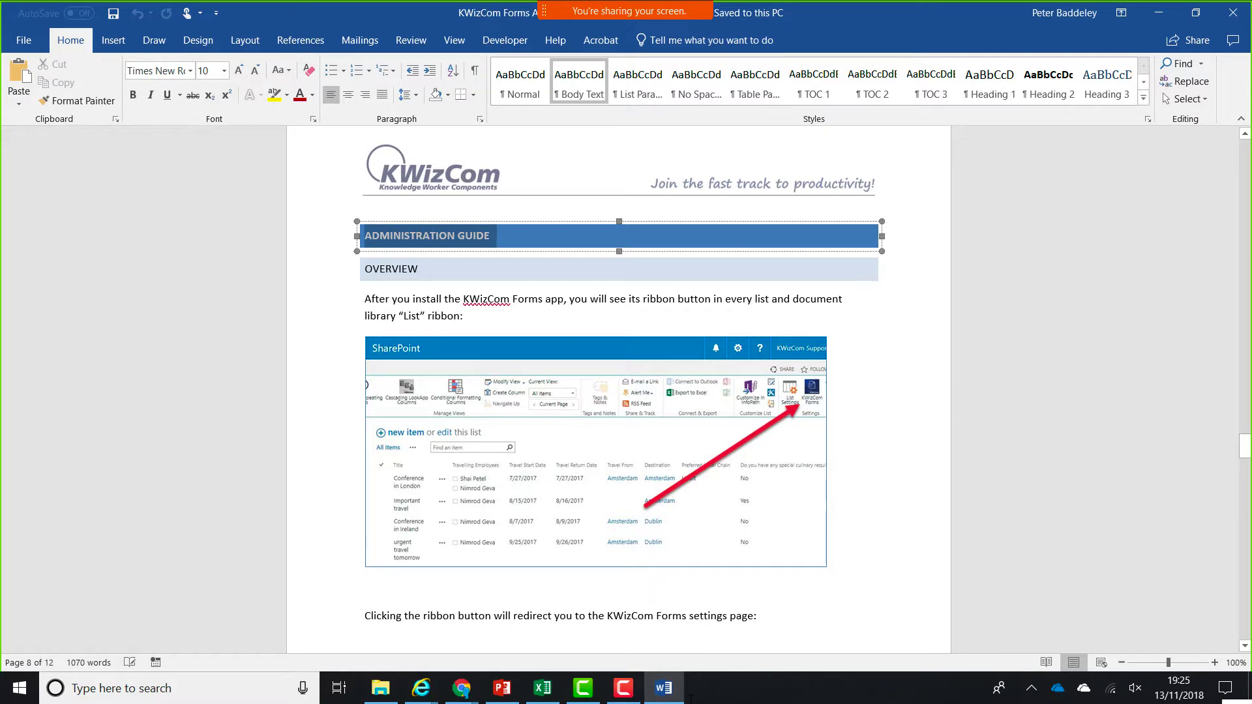
{"action": "scroll", "coordinate": [590, 518], "scroll_direction": "down", "scroll_amount": 10}
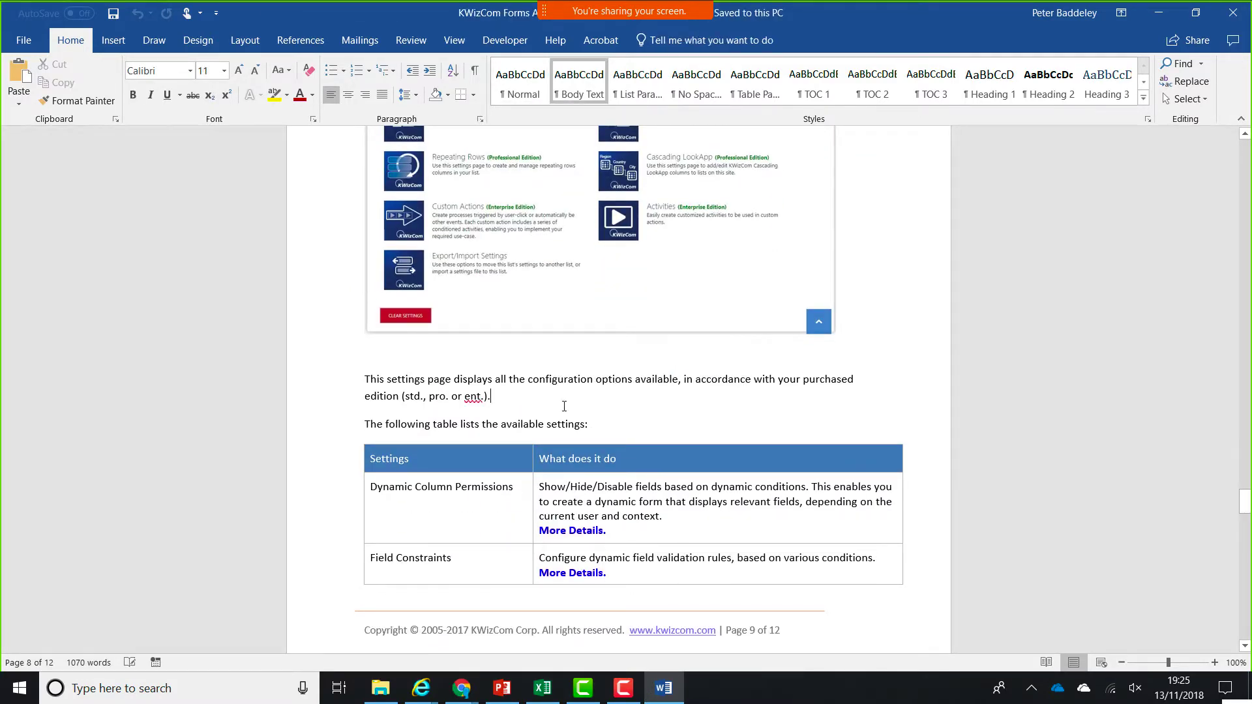
{"action": "left_click_drag", "start_coordinate": [589, 425], "coordinate": [367, 133]}
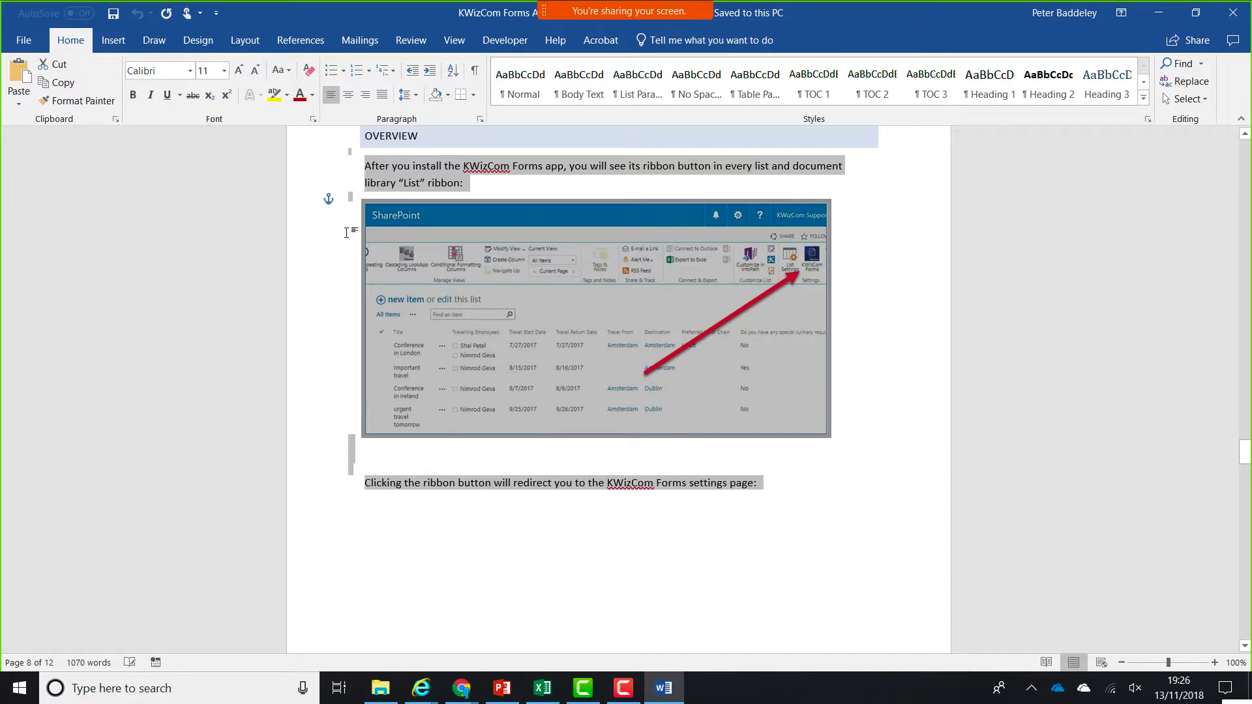
Switch to the Demo wiki page in Internet Explorer, insert the copied Word content with KWizCom Paste +, and undo the paste.
{"action": "left_click", "coordinate": [426, 691]}
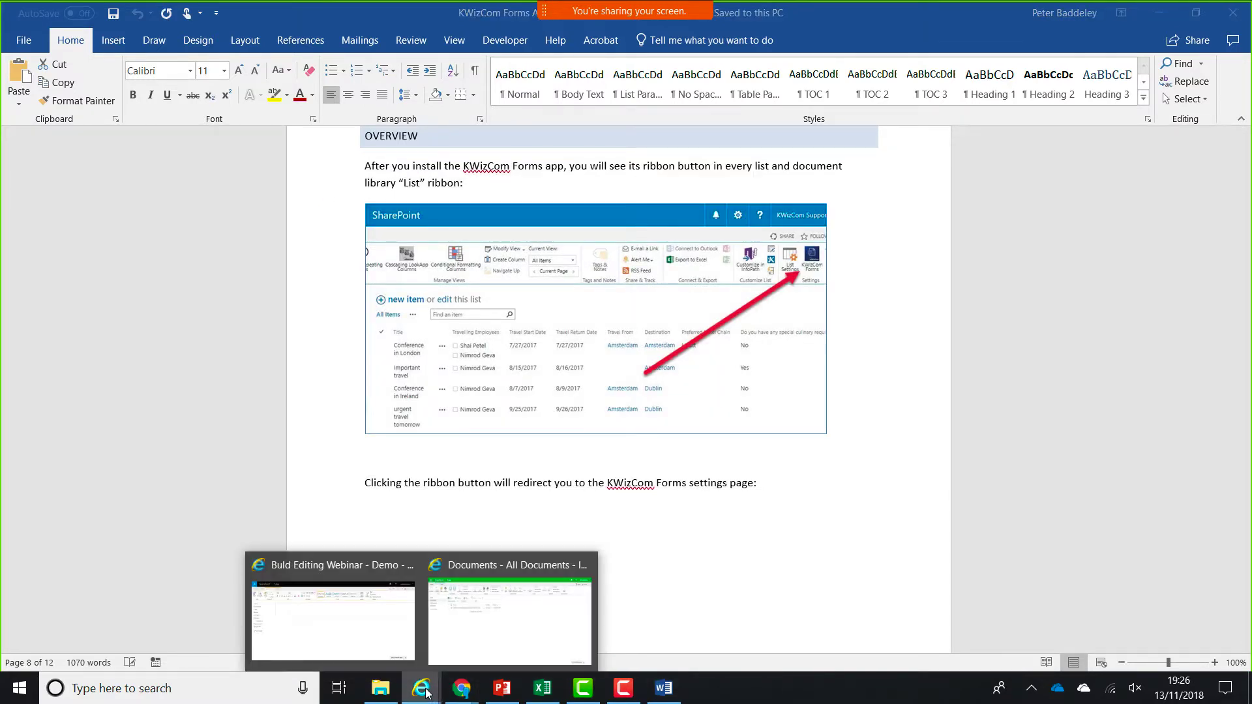
{"action": "left_click", "coordinate": [383, 648]}
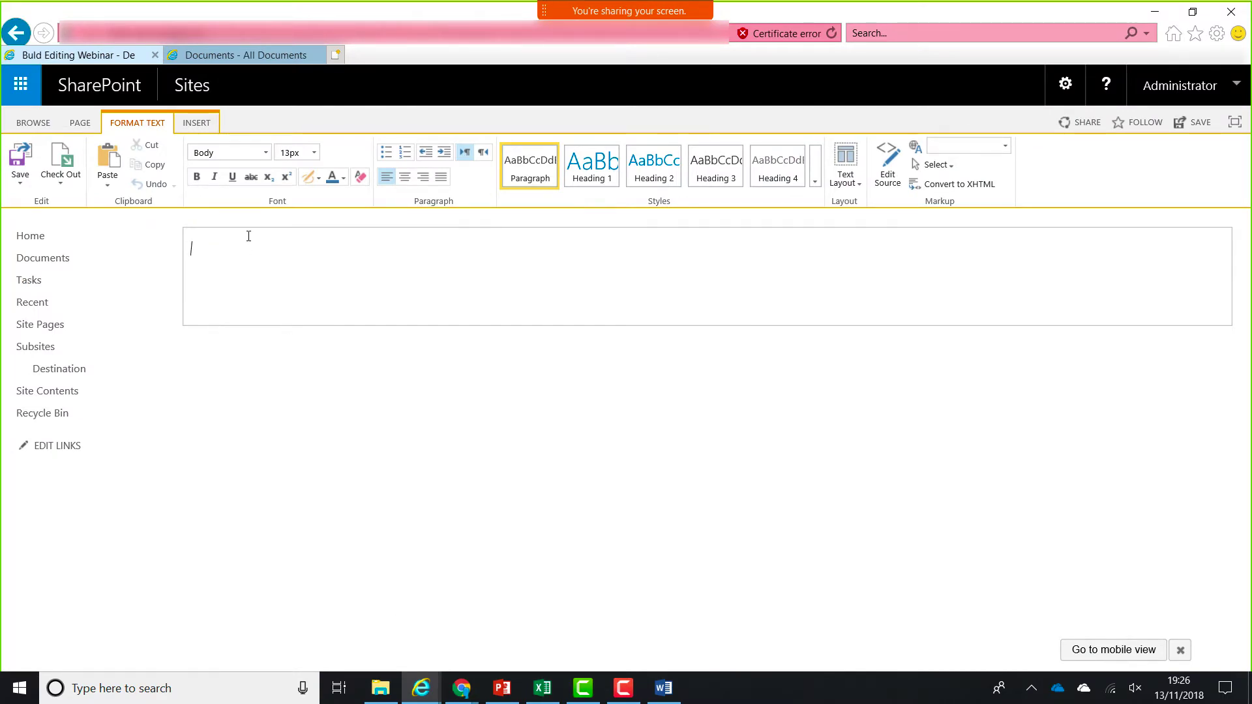
{"action": "key", "text": "ctrl+v"}
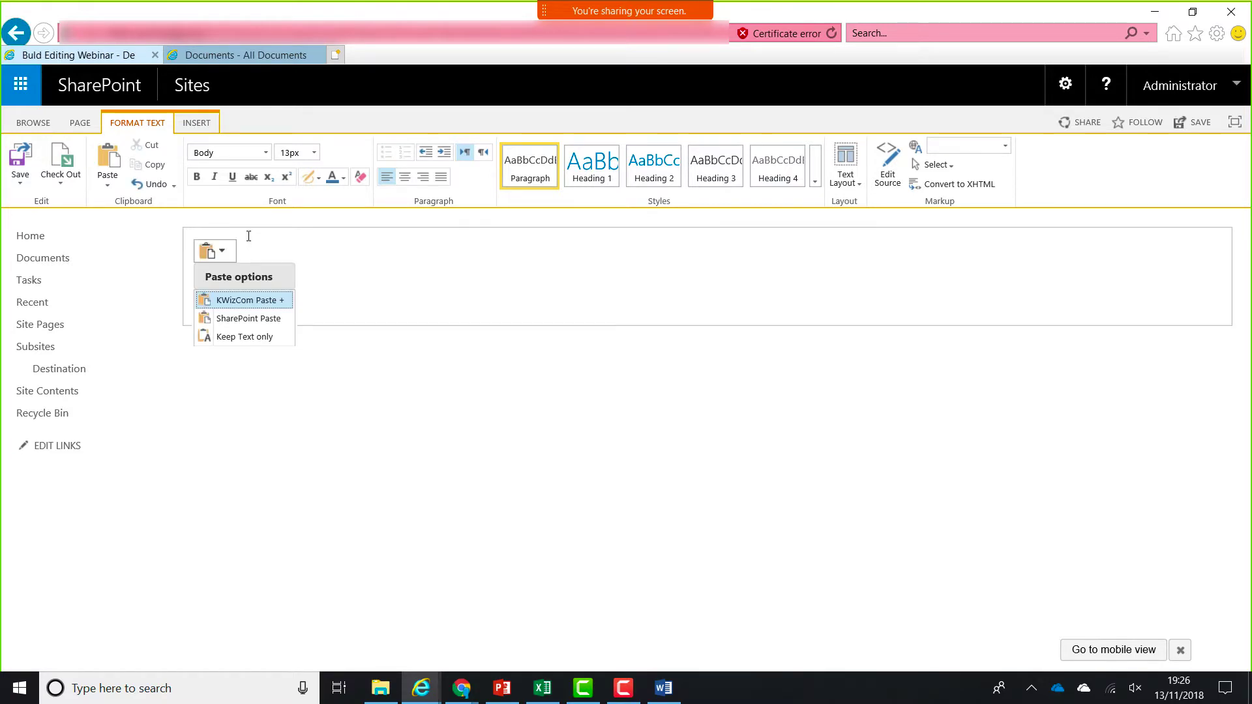
{"action": "left_click", "coordinate": [267, 301]}
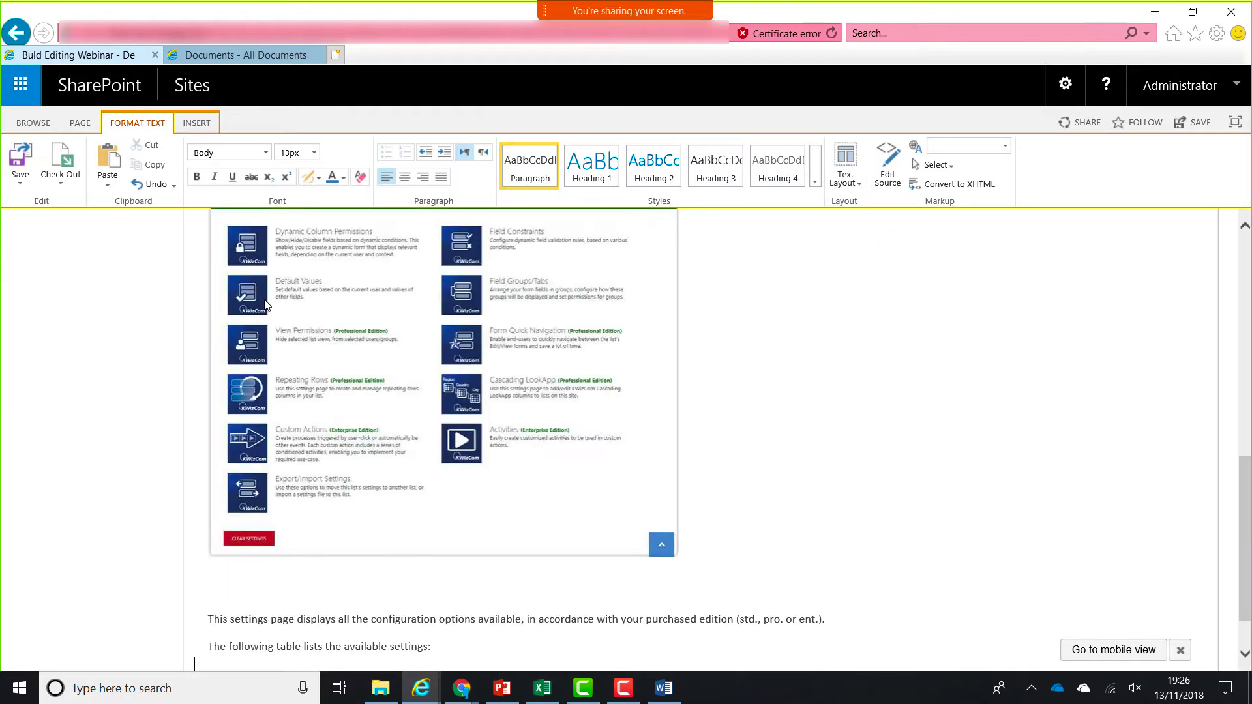
{"action": "scroll", "coordinate": [404, 469], "scroll_direction": "up", "scroll_amount": 6}
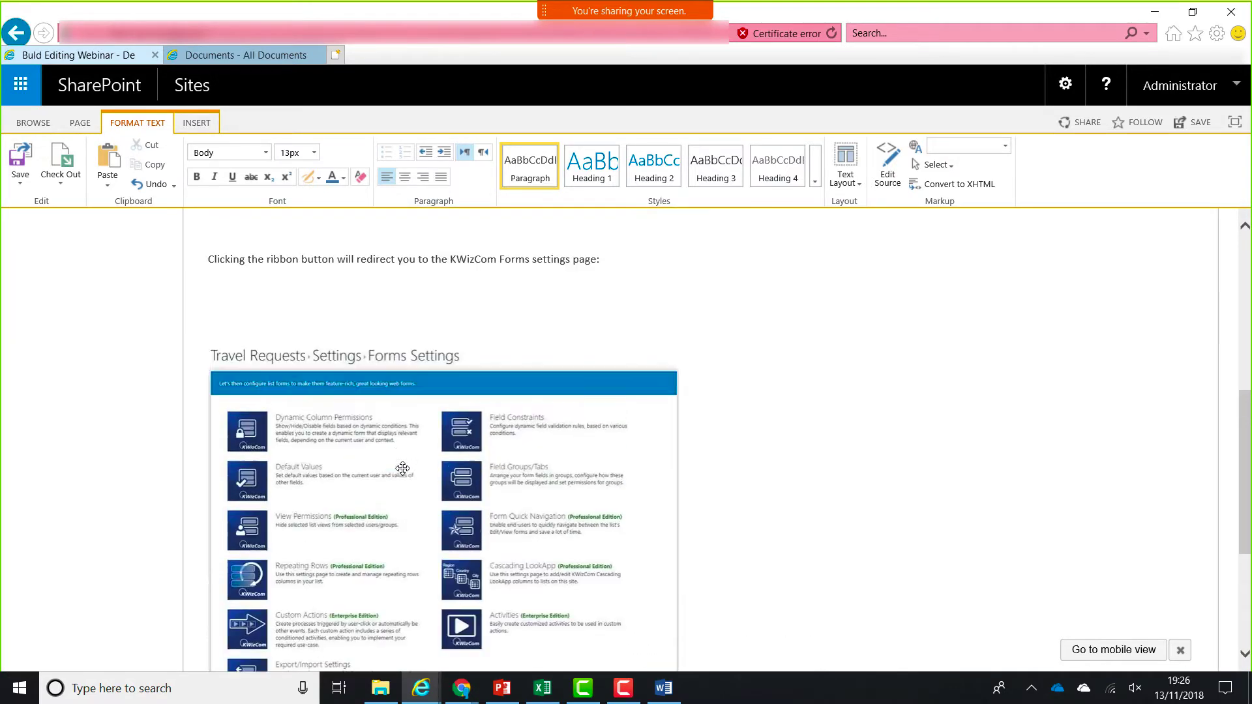
{"action": "scroll", "coordinate": [402, 468], "scroll_direction": "up", "scroll_amount": 3}
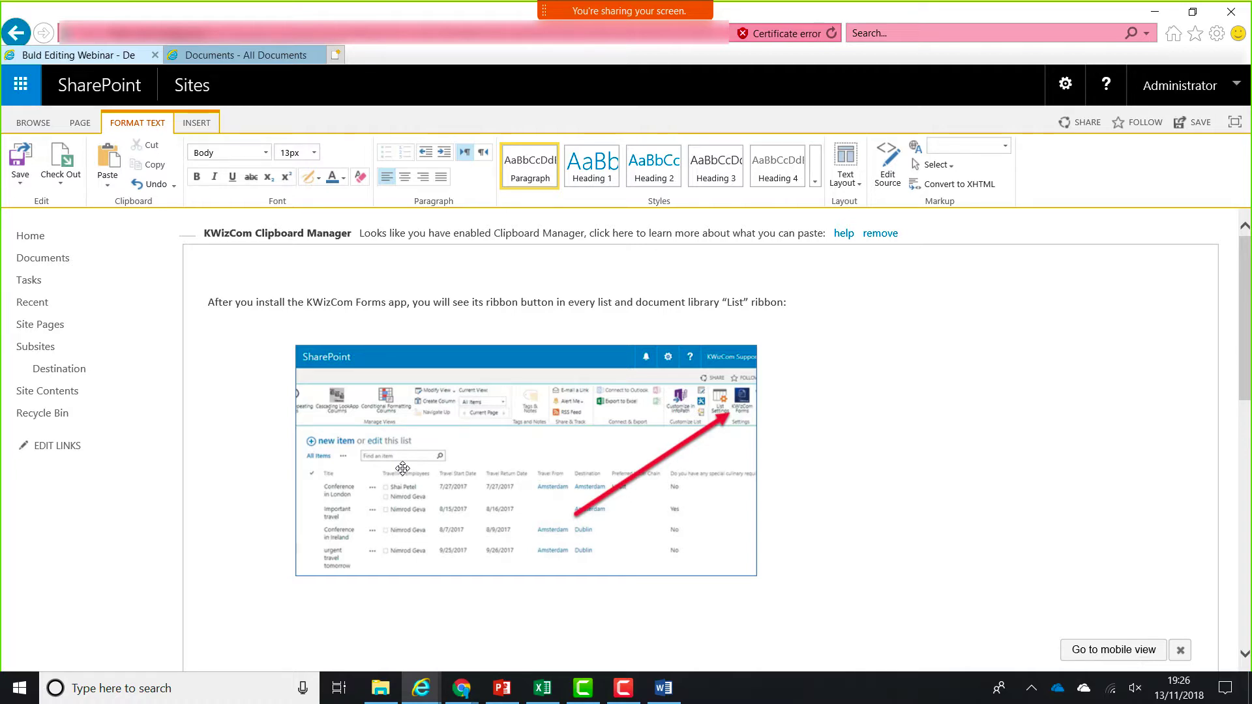
{"action": "left_click", "coordinate": [148, 186]}
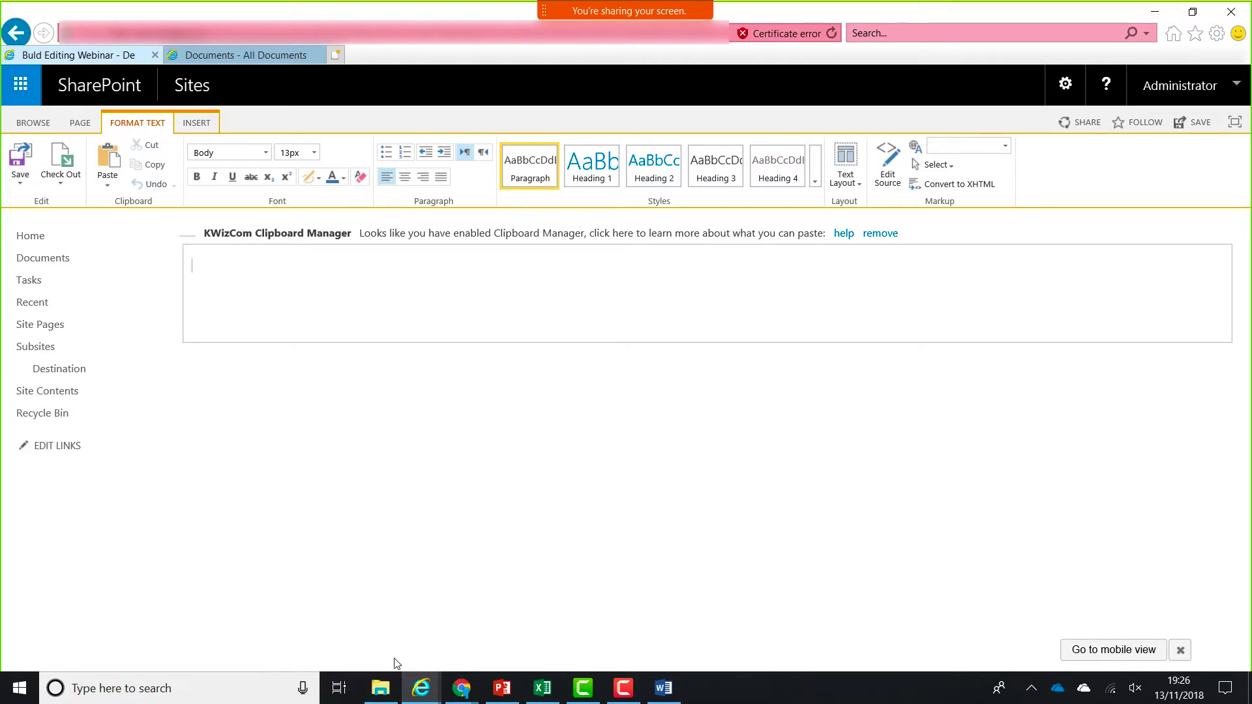
Copy the KWizCom Forms App User Guide and KWizCom List in-line editor user guide files from the KWizCom folder in File Explorer.
{"action": "left_click", "coordinate": [390, 699]}
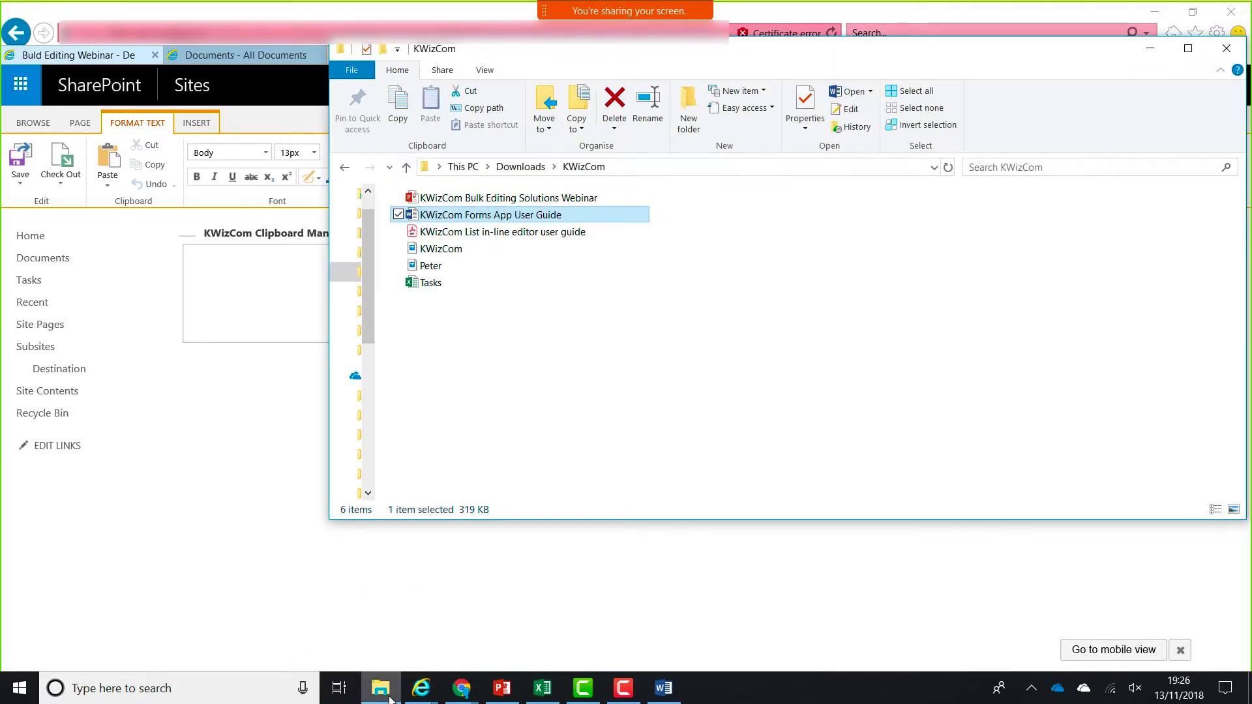
{"action": "left_click", "coordinate": [400, 219]}
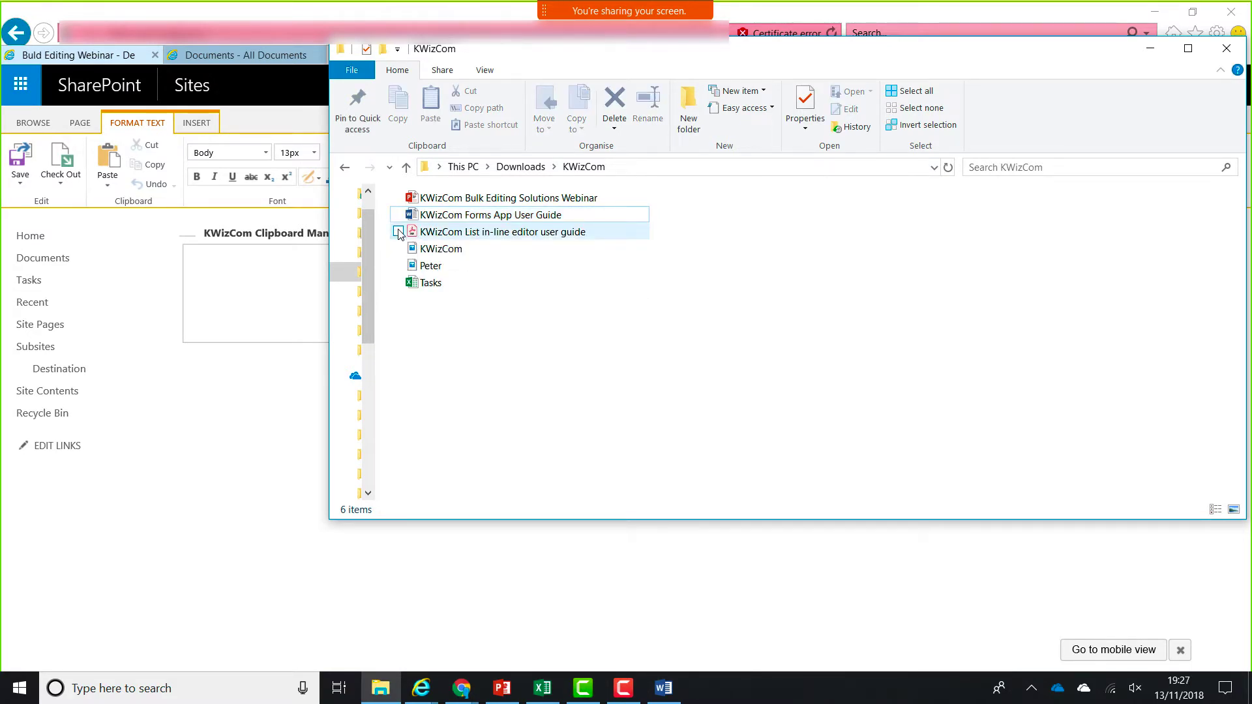
{"action": "left_click", "coordinate": [399, 232]}
{"action": "left_click", "coordinate": [398, 215]}
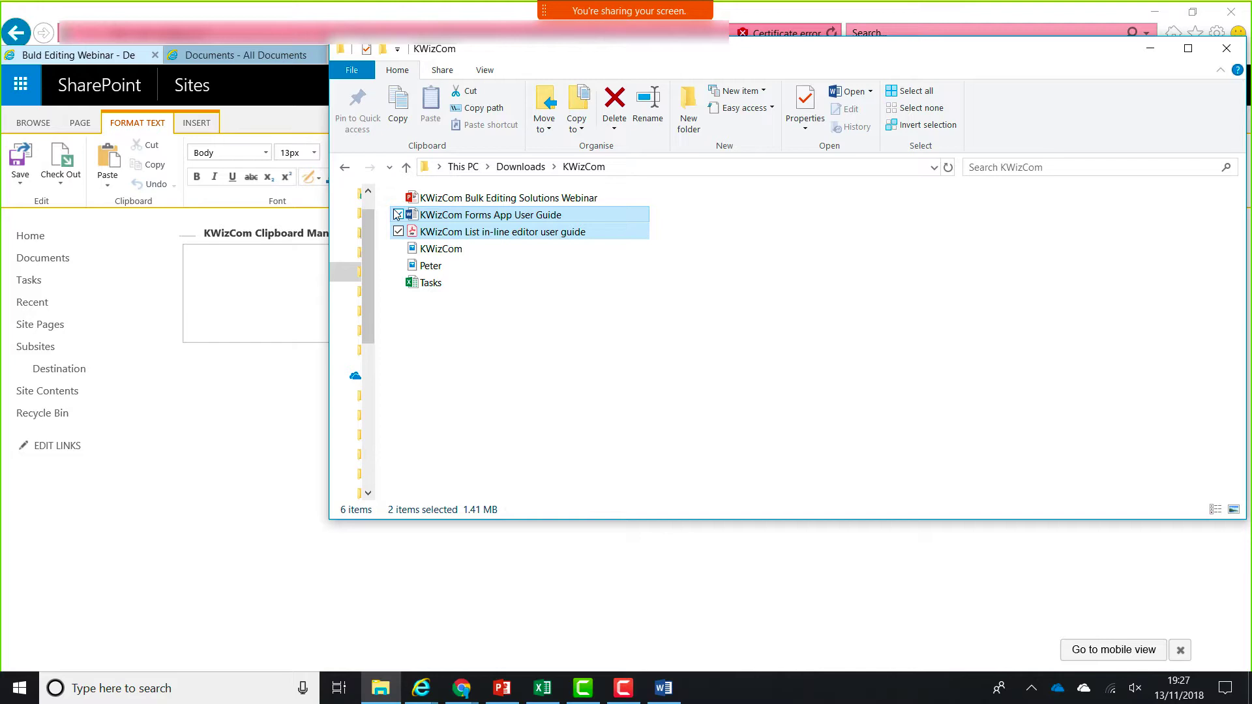
{"action": "key", "text": "ctrl+c"}
Paste the contents of the two copied user guides into the Demo page, review them, and undo the paste.
{"action": "left_click", "coordinate": [271, 248]}
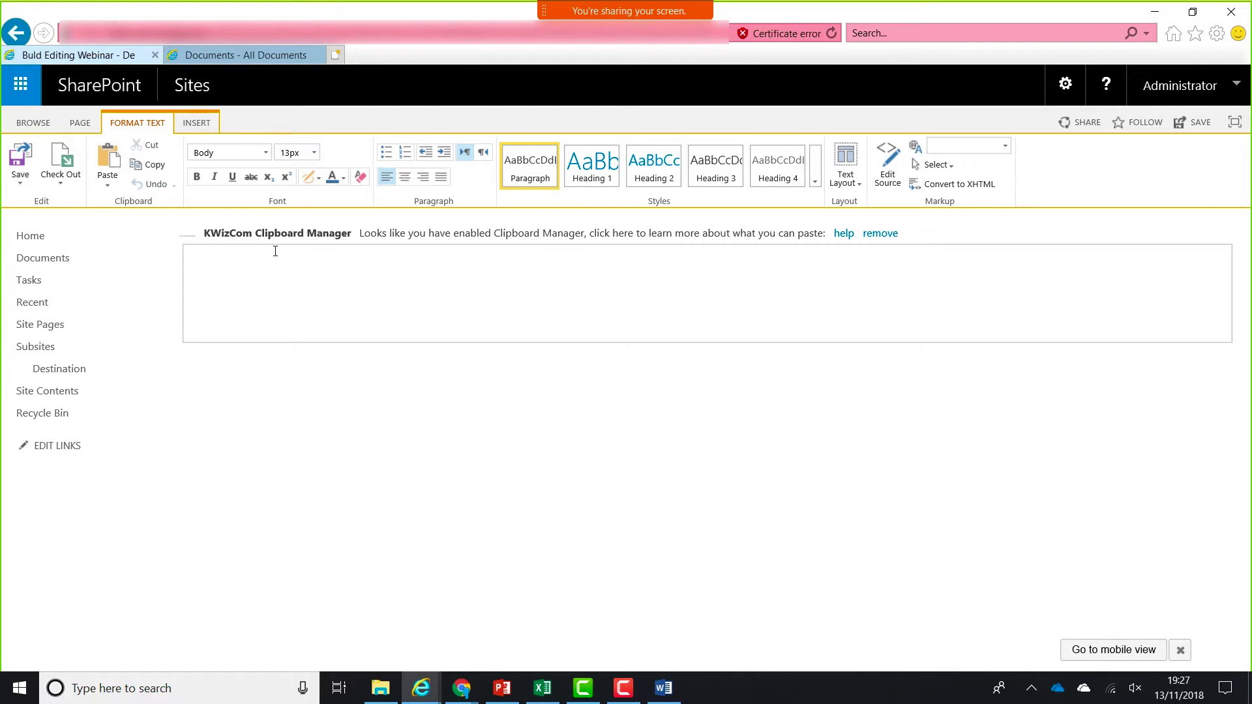
{"action": "left_click", "coordinate": [122, 152]}
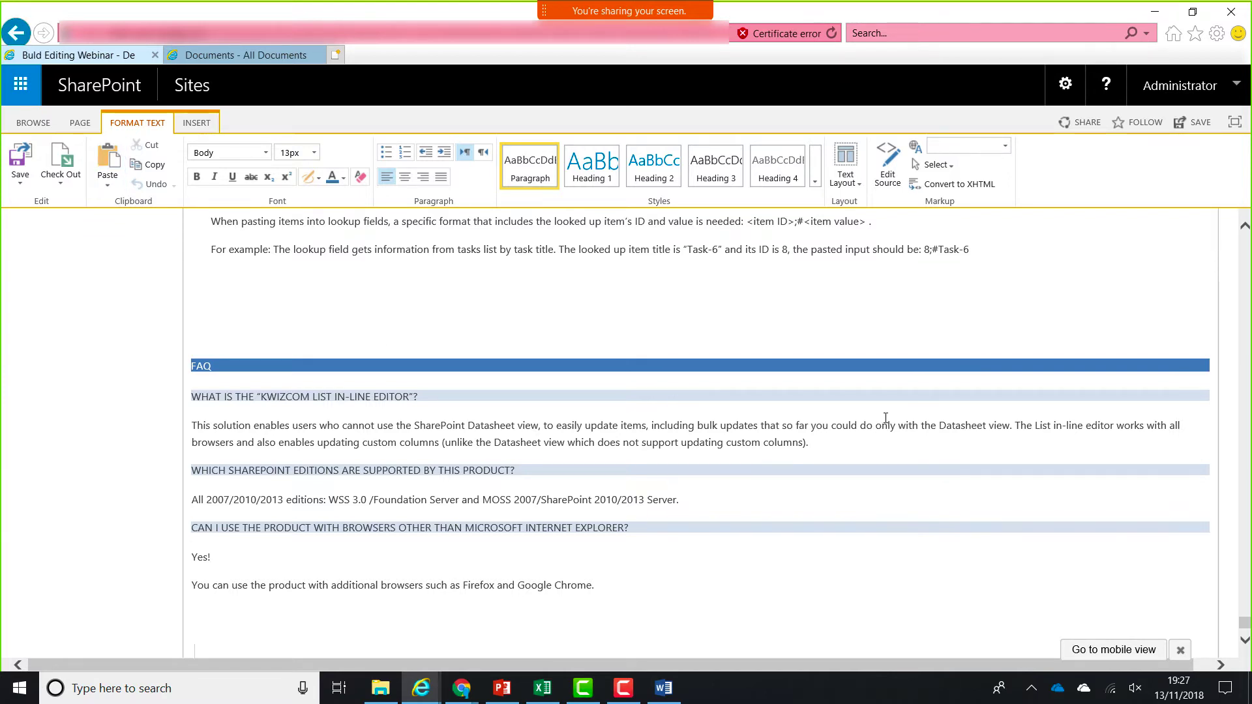
{"action": "left_click_drag", "start_coordinate": [1244, 623], "coordinate": [1245, 441]}
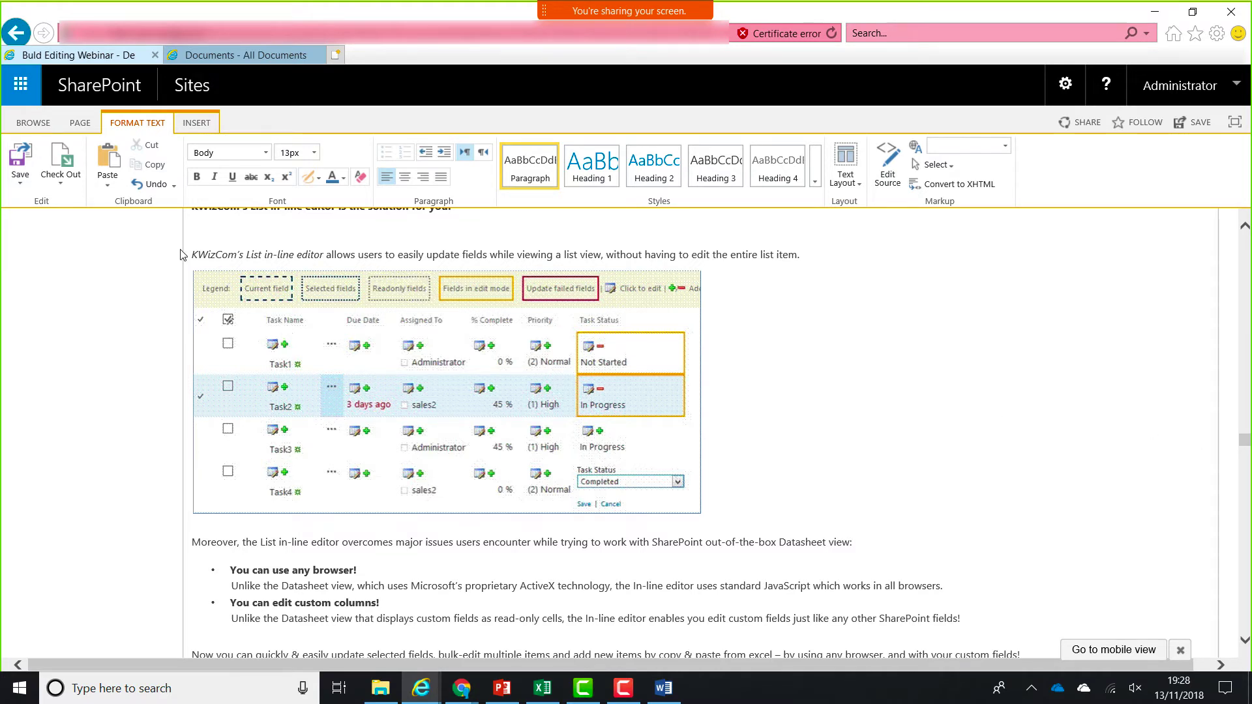
{"action": "left_click", "coordinate": [155, 185]}
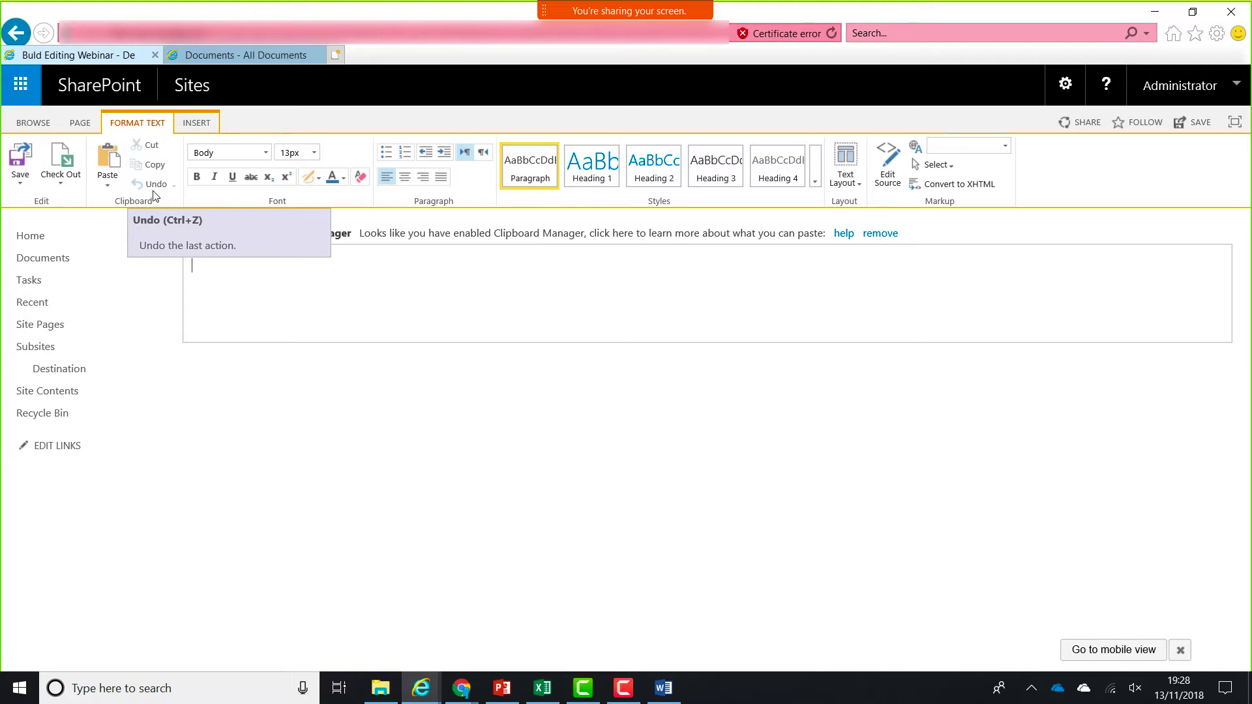
Copy the KWizCom Bulk Editing Solutions Webinar presentation from the KWizCom folder and paste its slides into the Demo page.
{"action": "left_click", "coordinate": [380, 687]}
{"action": "left_click", "coordinate": [539, 200]}
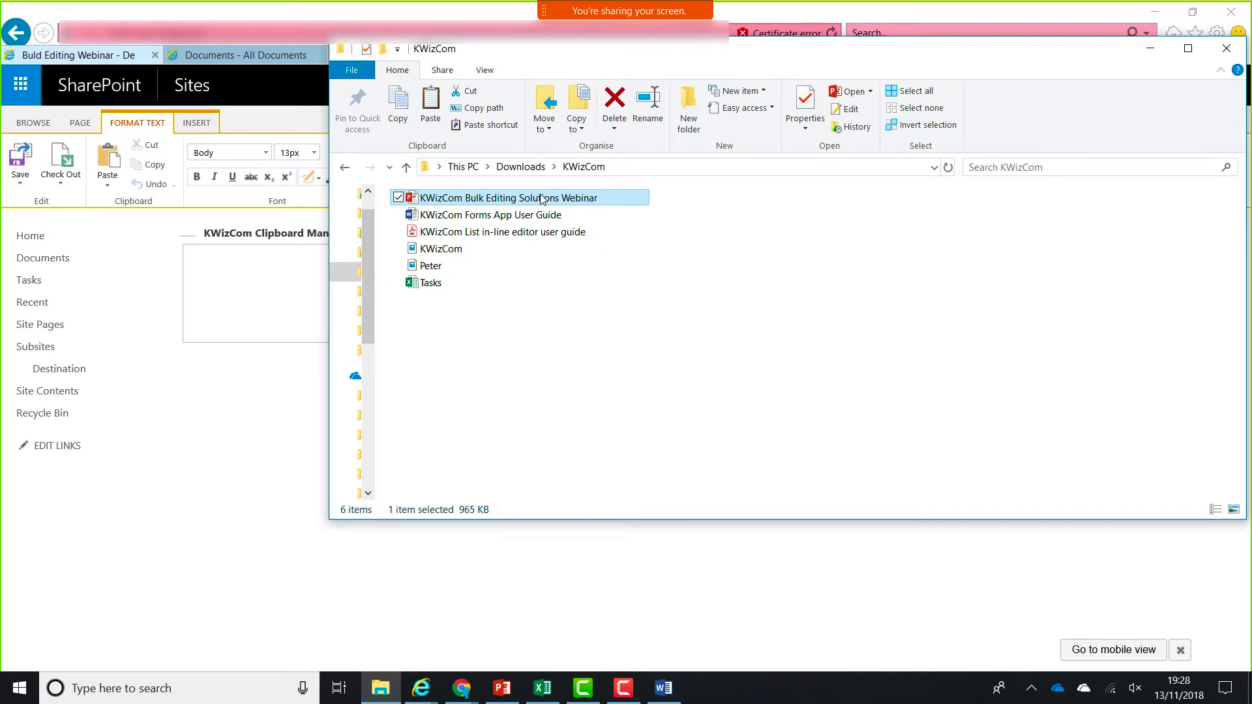
{"action": "left_click", "coordinate": [205, 264]}
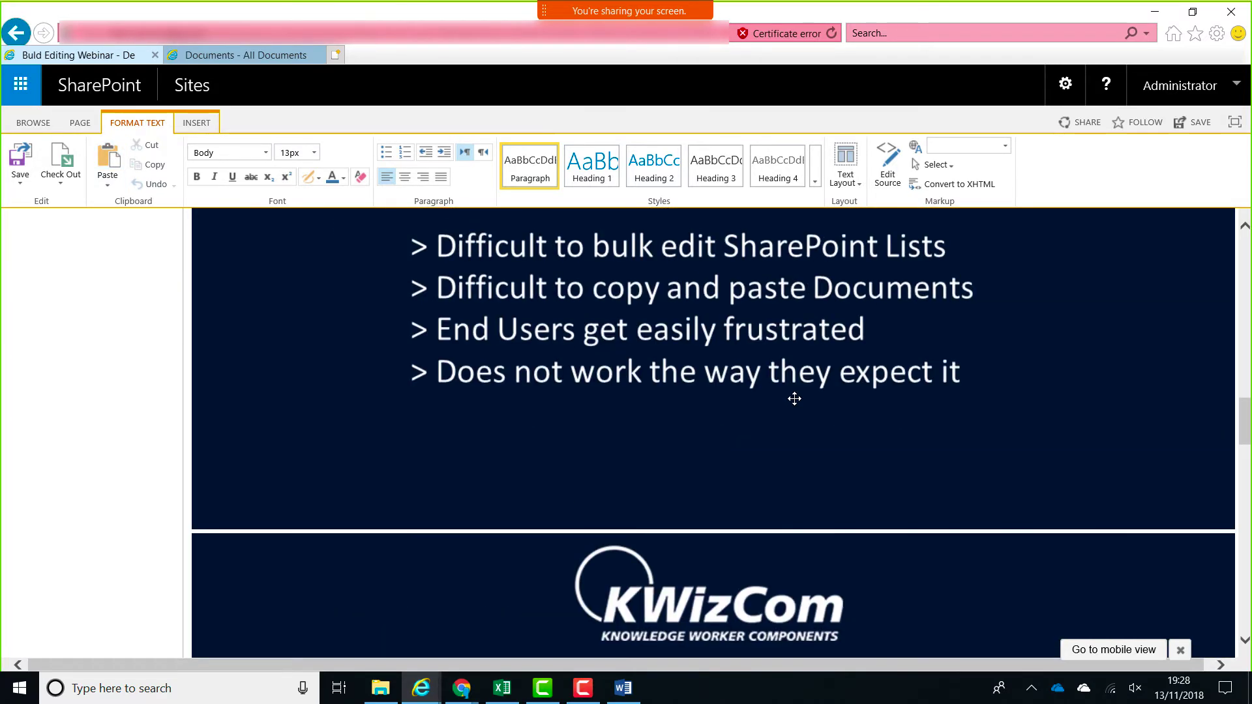
Review the pasted presentation slides and save the Demo page.
{"action": "scroll", "coordinate": [794, 398], "scroll_direction": "up", "scroll_amount": 10}
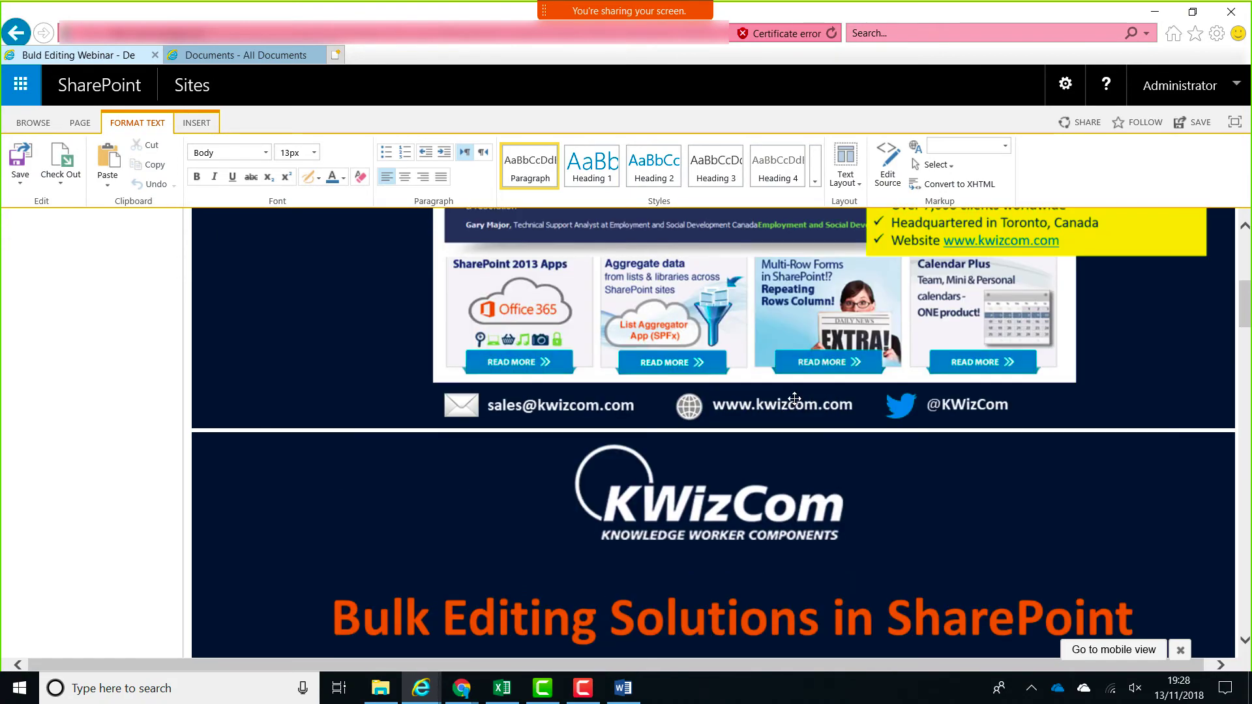
{"action": "scroll", "coordinate": [794, 398], "scroll_direction": "up", "scroll_amount": 2}
{"action": "scroll", "coordinate": [794, 398], "scroll_direction": "down", "scroll_amount": 6}
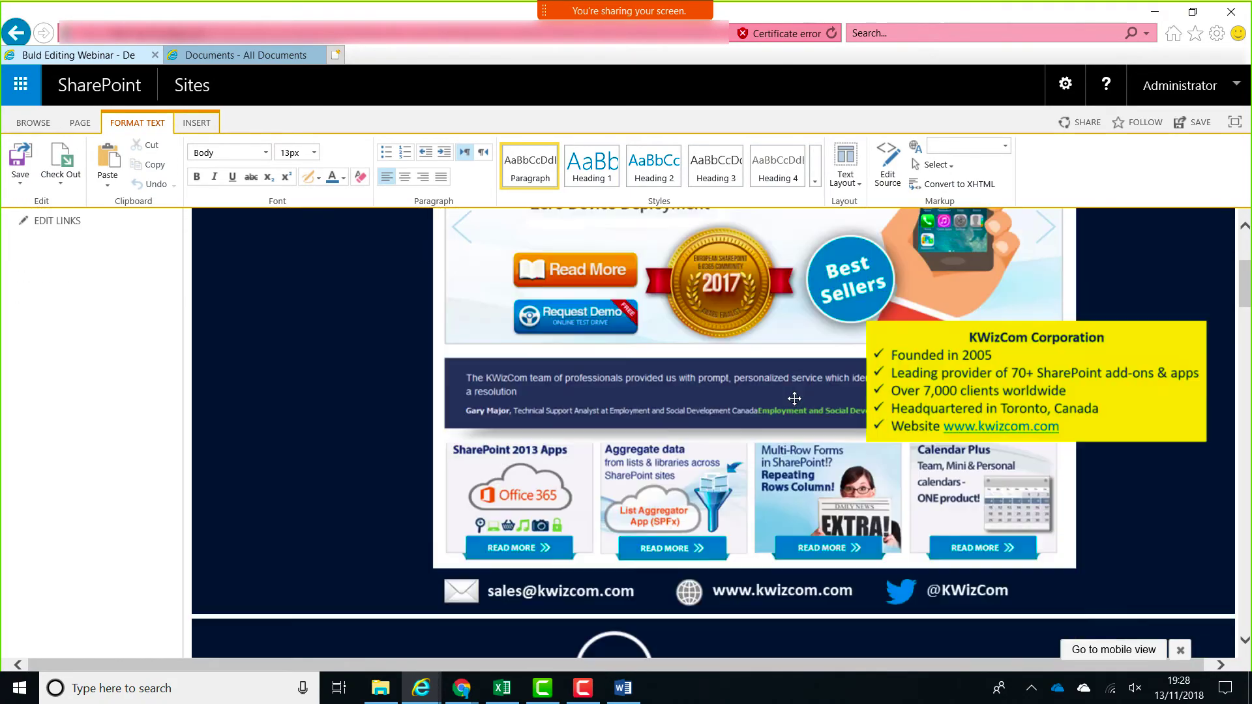
{"action": "scroll", "coordinate": [794, 398], "scroll_direction": "down", "scroll_amount": 15}
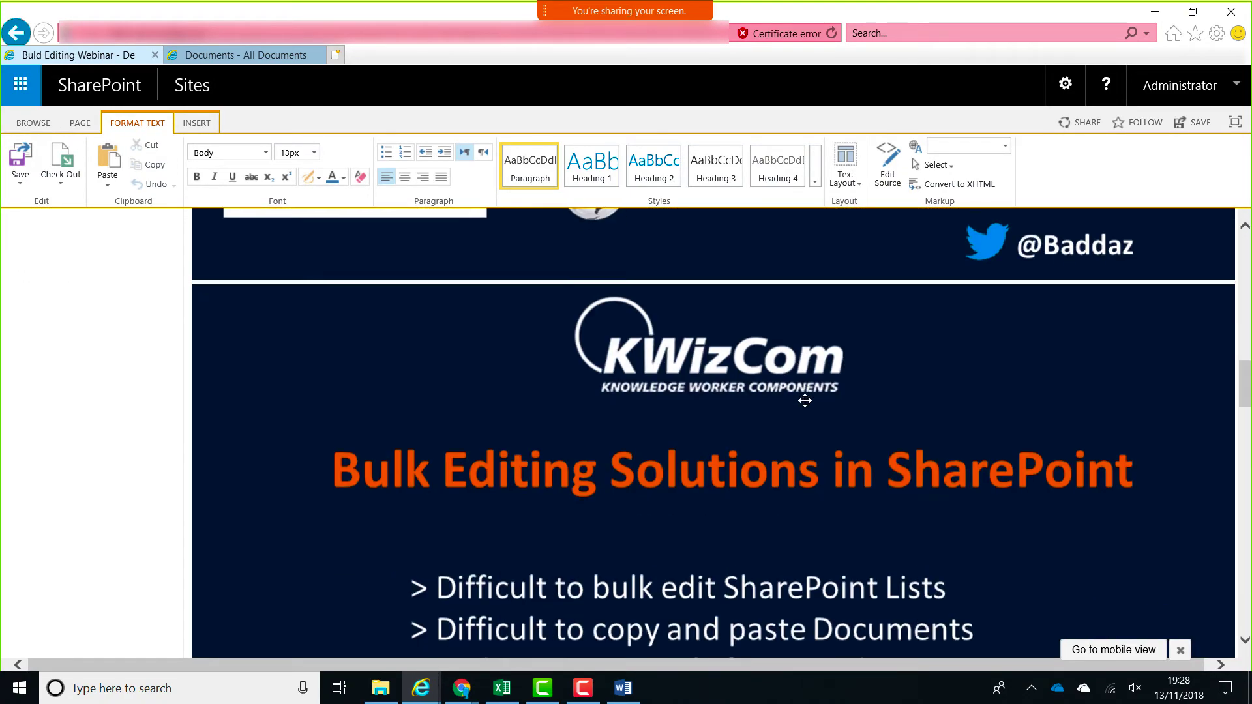
{"action": "scroll", "coordinate": [805, 400], "scroll_direction": "down", "scroll_amount": 9}
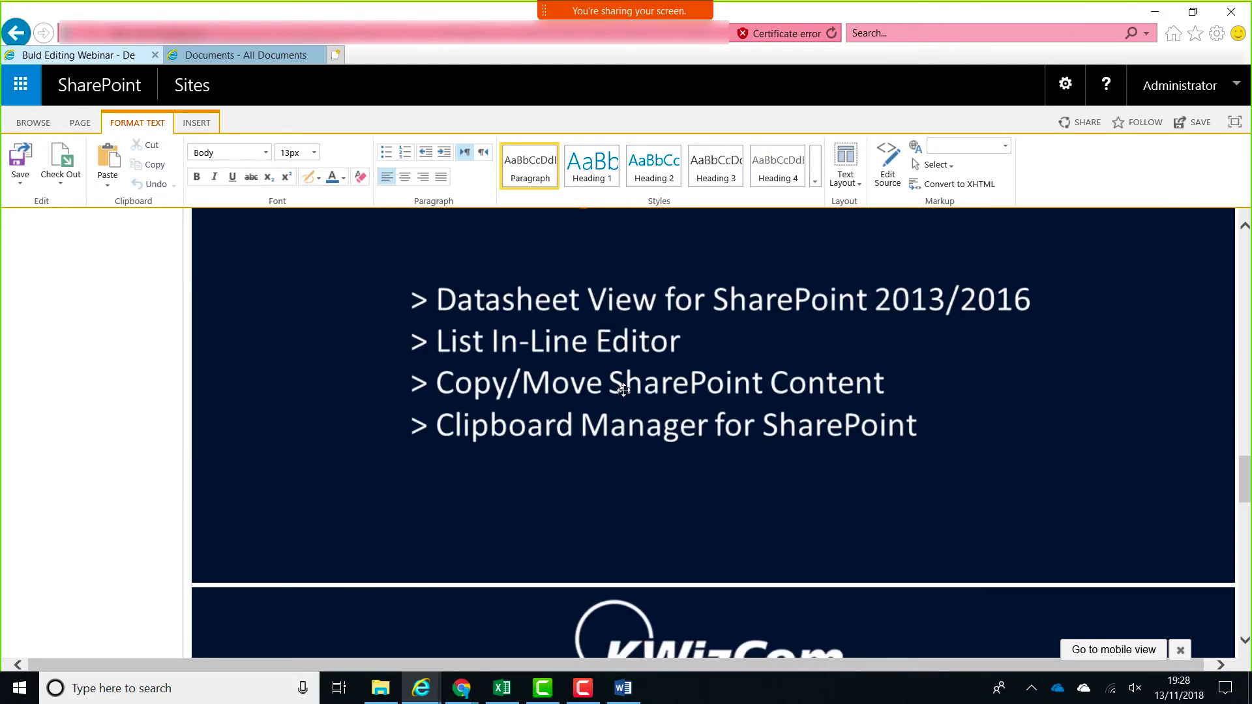
{"action": "left_click", "coordinate": [11, 162]}
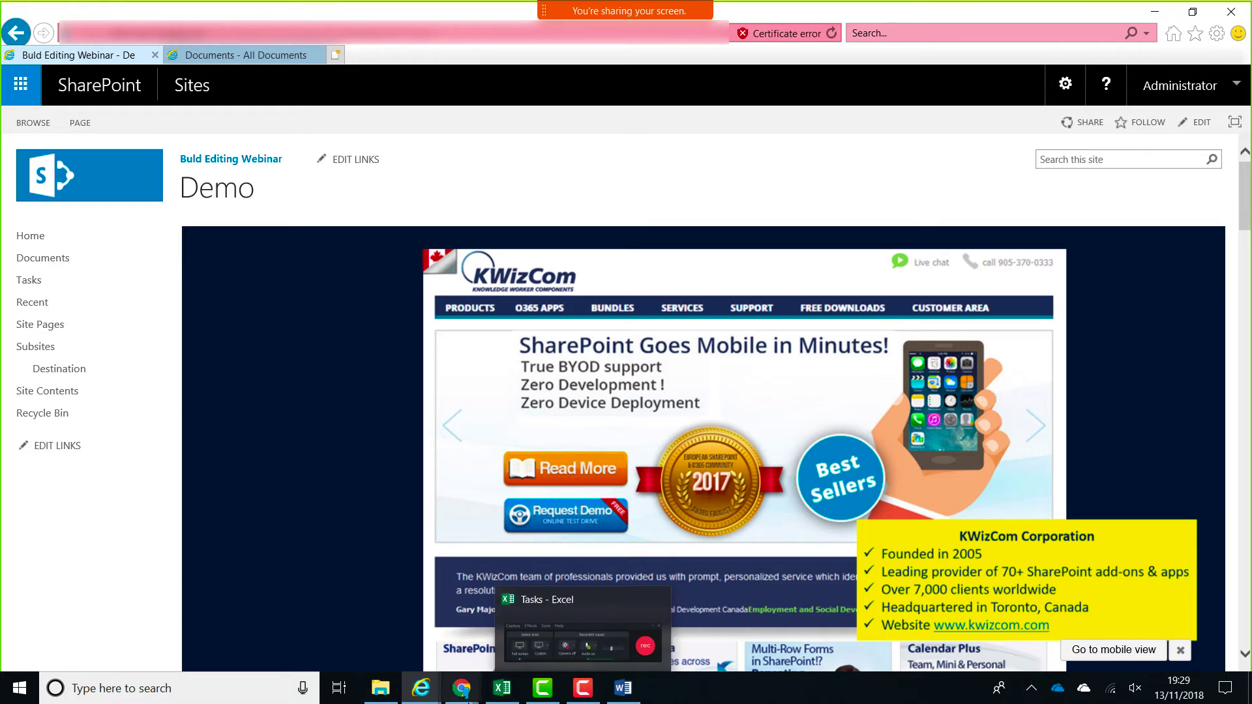
Open the KWizCom Bulk Editing Solutions Webinar presentation from the KWizCom folder in File Explorer.
{"action": "mouse_move", "coordinate": [540, 700]}
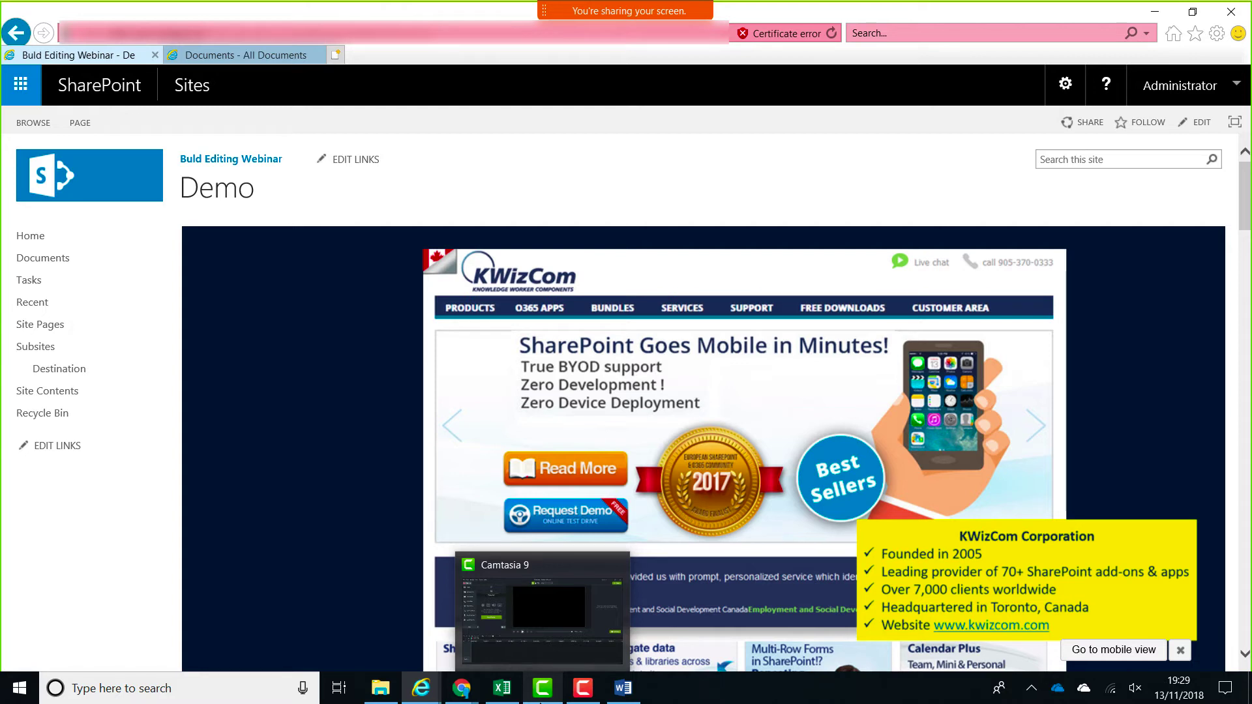
{"action": "left_click", "coordinate": [379, 693]}
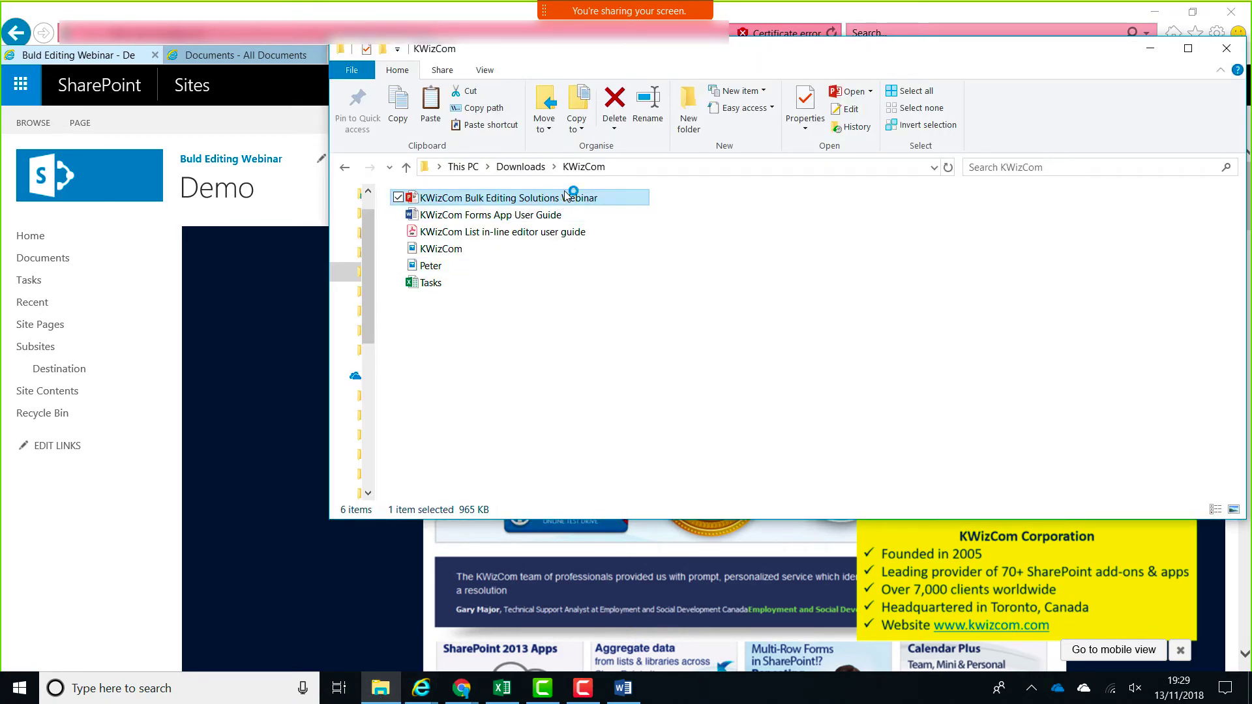